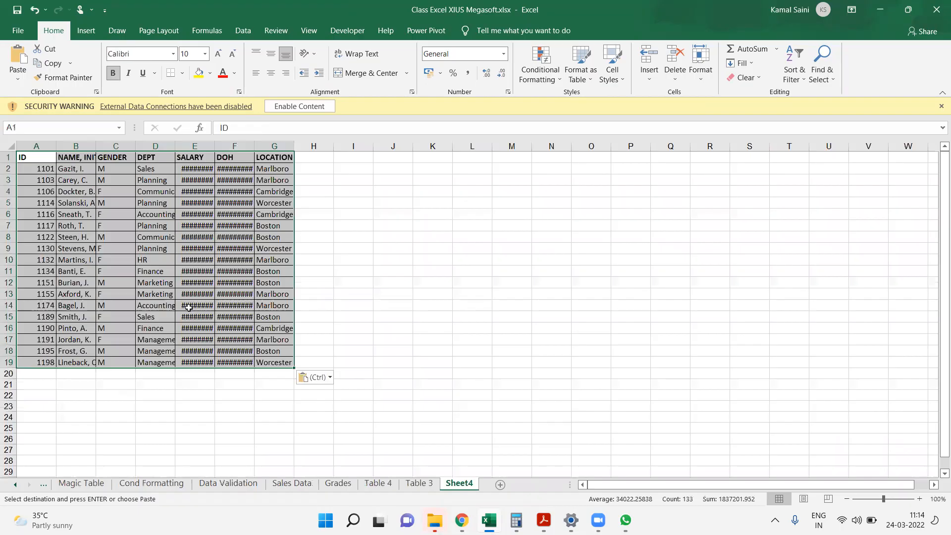
# AutoFit the column widths of the pasted employee table in columns A to G.
pyautogui.hotkey('alt', 'o')
pyautogui.press('c')
pyautogui.press('a')
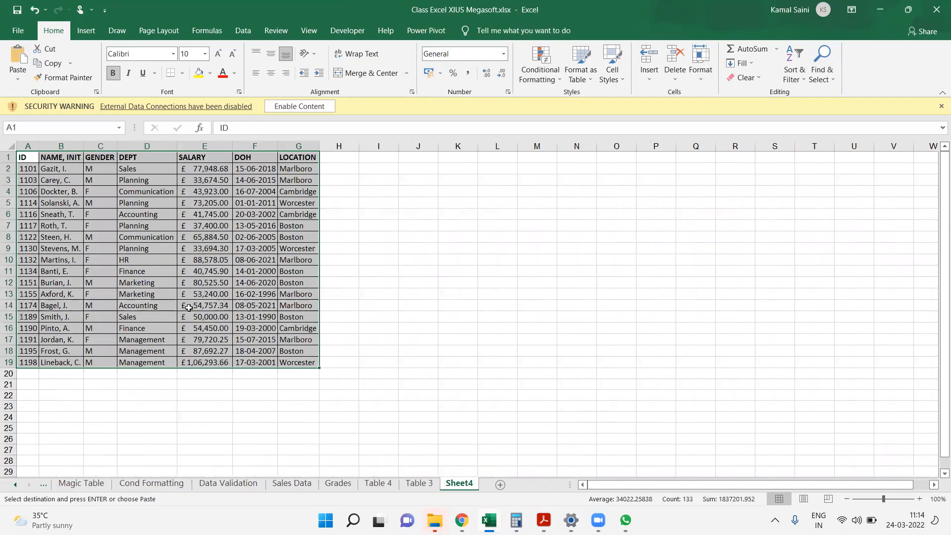
# Rename the Sheet4 worksheet as PivotTable.
pyautogui.click(473, 483)
pyautogui.write('Piv')
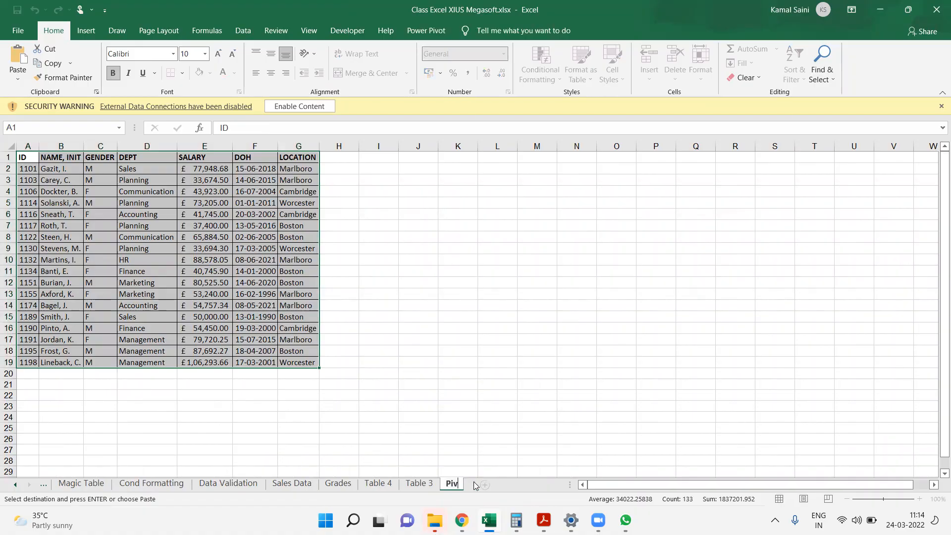
pyautogui.write('otTable')
pyautogui.press('Return')
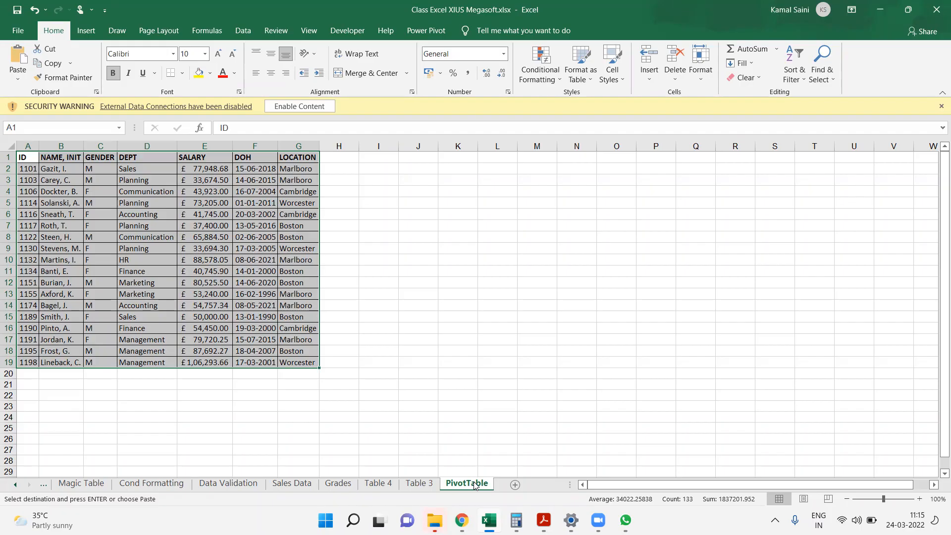
# Change the name of the employee data worksheet to PivotData.
pyautogui.doubleClick(474, 485)
pyautogui.moveTo(465, 484); pyautogui.dragTo(523, 488)
pyautogui.write('Data')
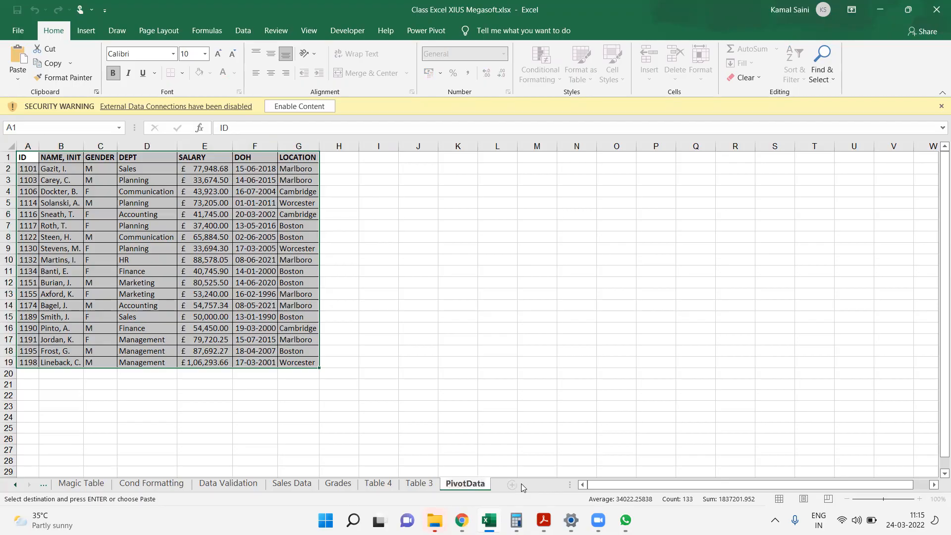
pyautogui.press('Return')
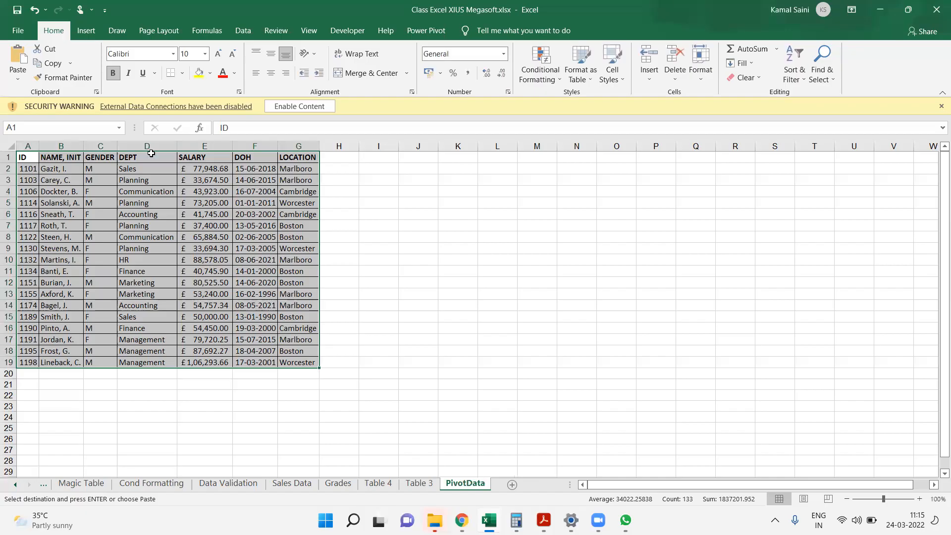
# Create a PivotTable from PivotData!$A$1:$G$19 on a new worksheet and dismiss the security warning.
pyautogui.click(86, 31)
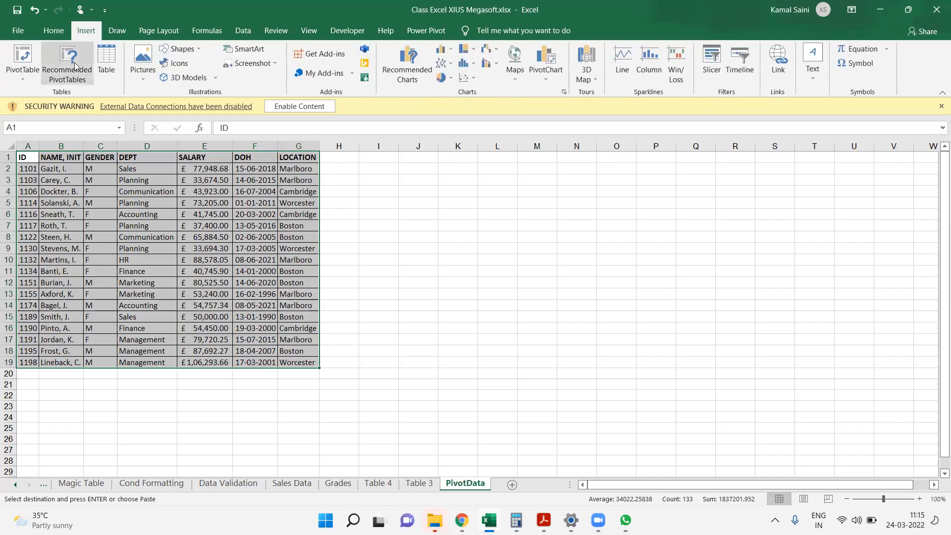
pyautogui.click(24, 61)
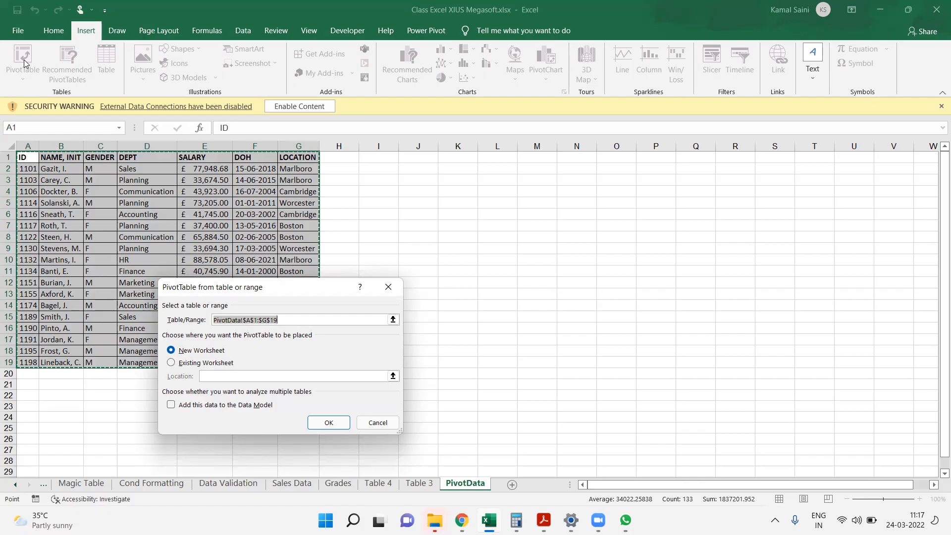
pyautogui.click(147, 5)
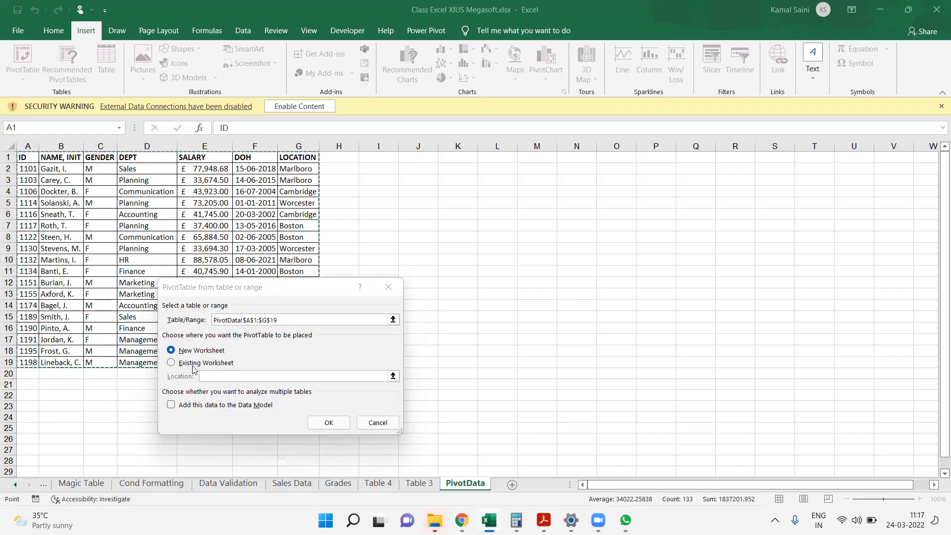
pyautogui.click(184, 352)
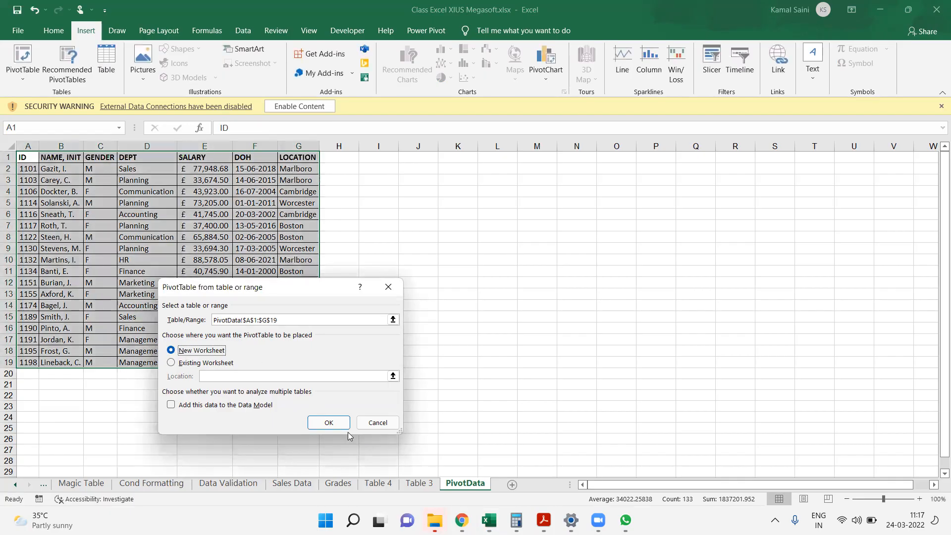
pyautogui.click(205, 366)
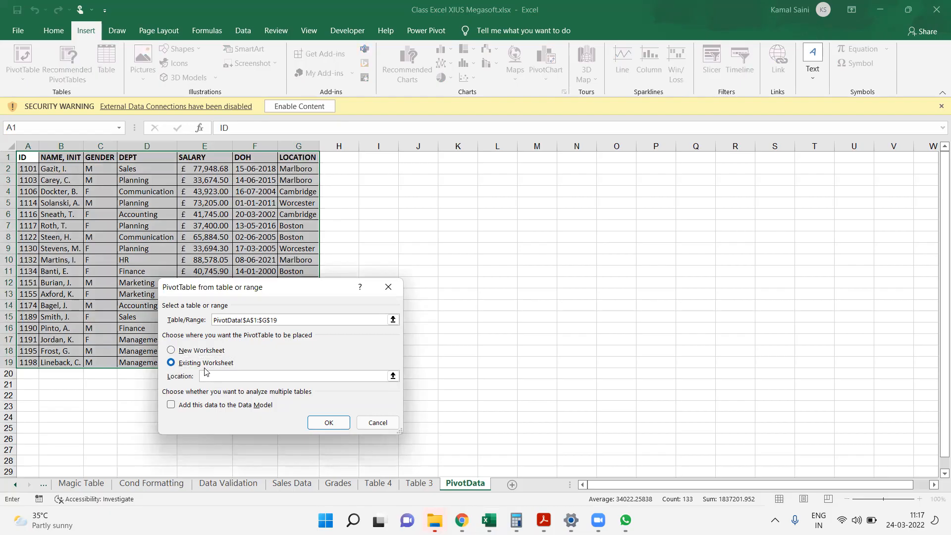
pyautogui.click(473, 172)
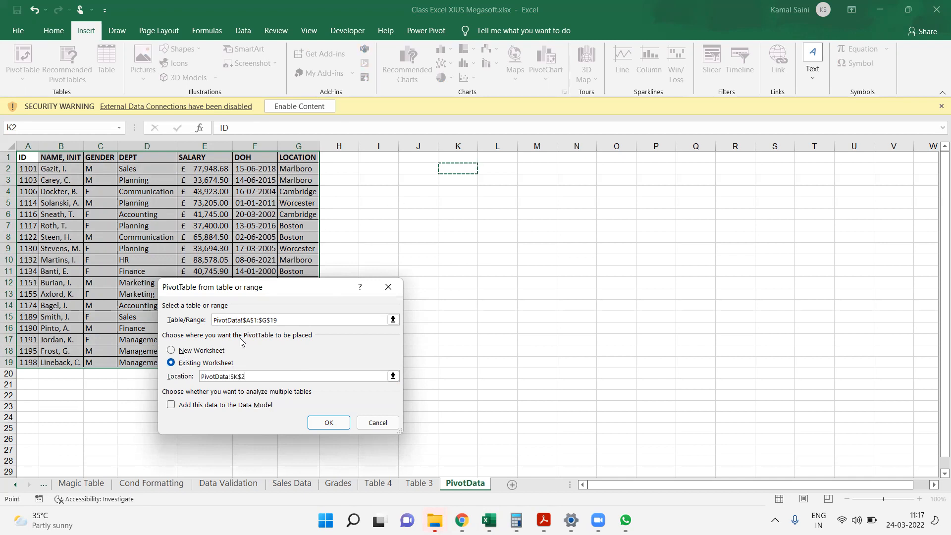
pyautogui.click(218, 351)
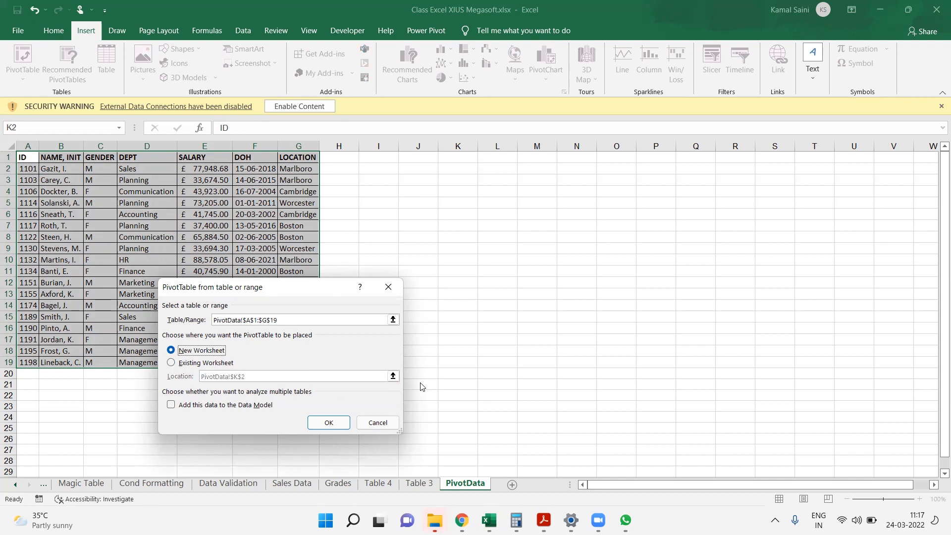
pyautogui.click(341, 421)
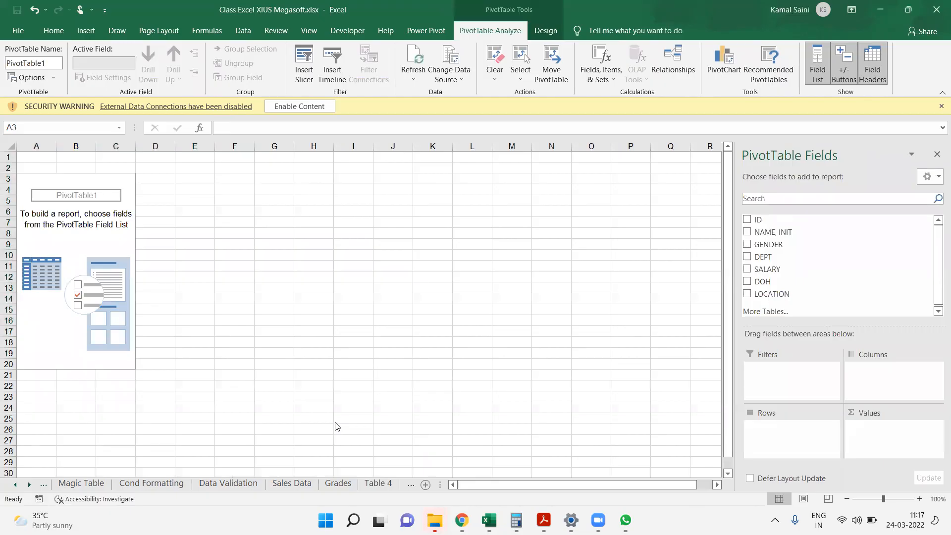
pyautogui.click(940, 106)
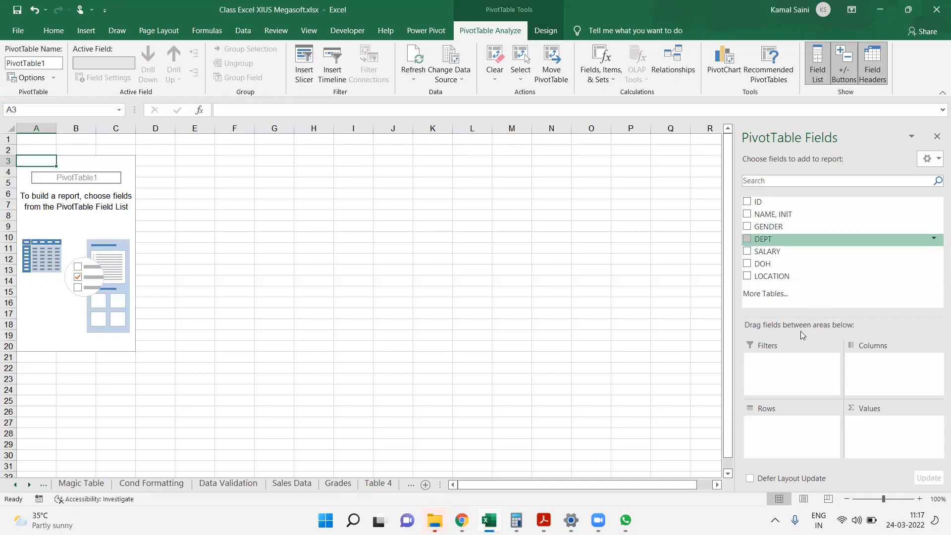
# Add SALARY to the PivotTable's values as a sum and LOCATION as a report filter.
pyautogui.click(93, 237)
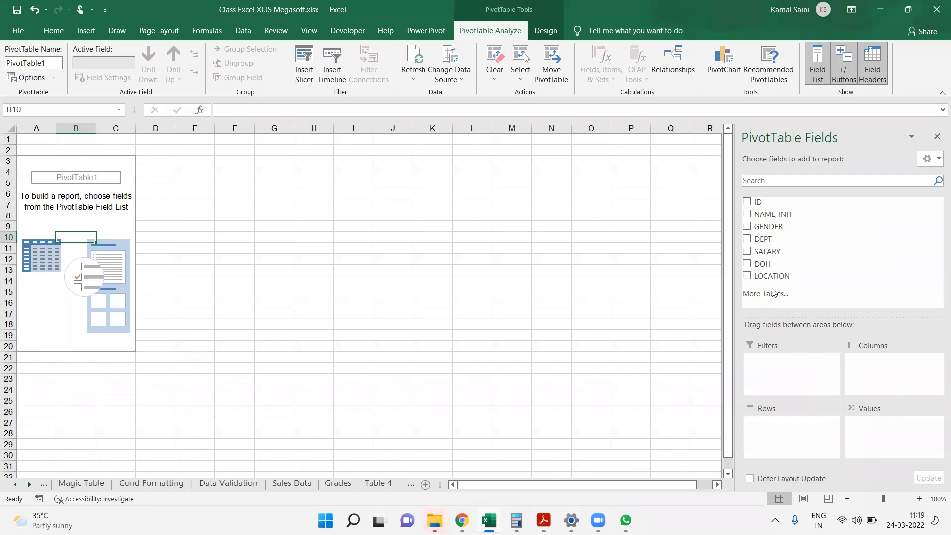
pyautogui.moveTo(767, 253); pyautogui.dragTo(882, 429)
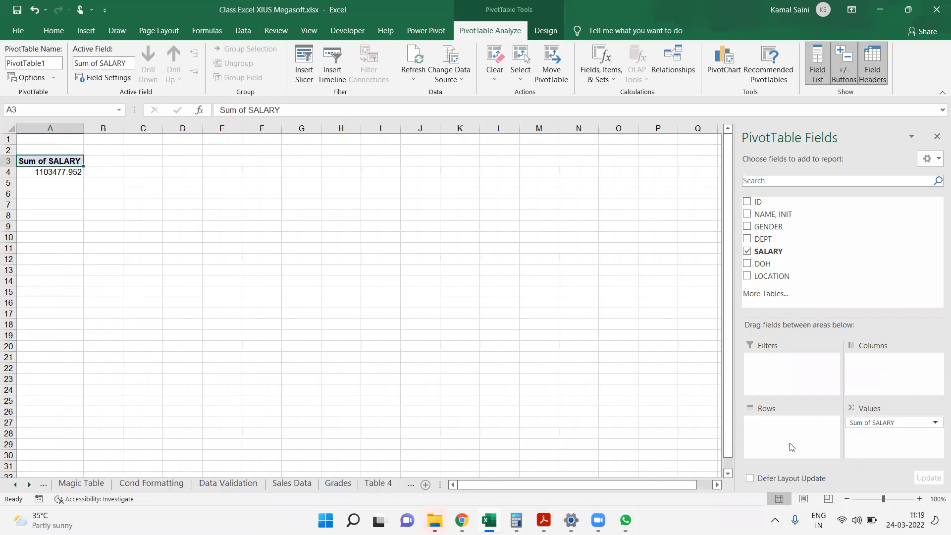
pyautogui.moveTo(770, 280); pyautogui.dragTo(802, 381)
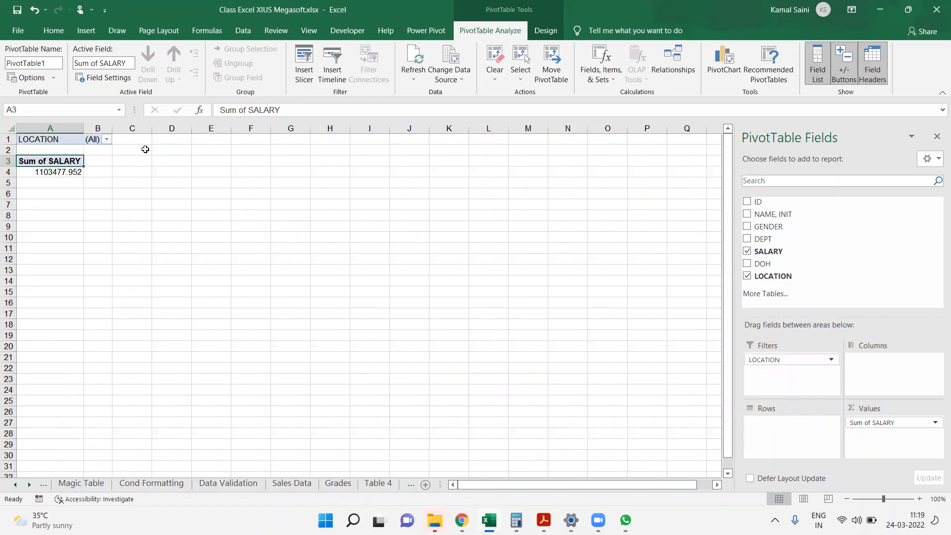
# Filter the PivotTable by LOCATION to show only Cambridge.
pyautogui.click(106, 139)
pyautogui.click(50, 178)
pyautogui.click(76, 298)
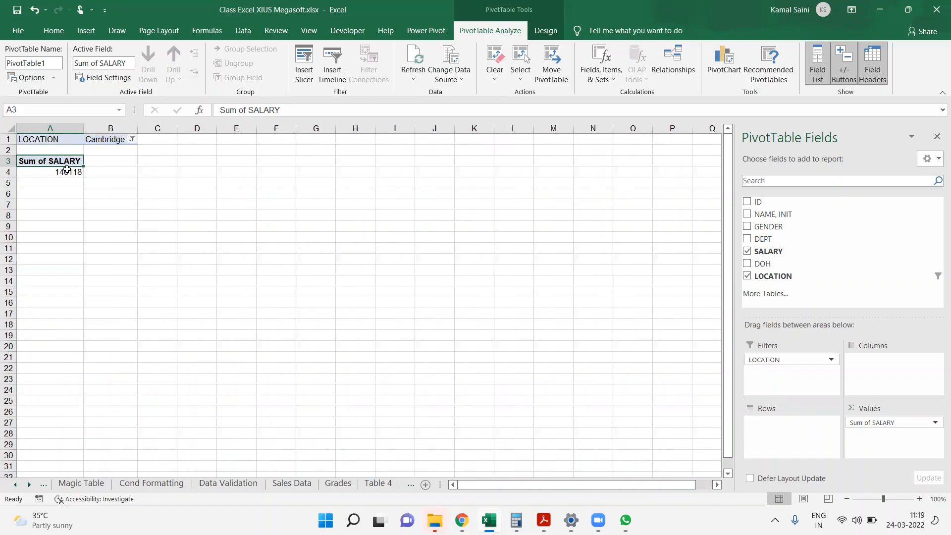
# Move LOCATION from the report filter to the rows and add GENDER as a report filter.
pyautogui.moveTo(787, 359); pyautogui.dragTo(820, 432)
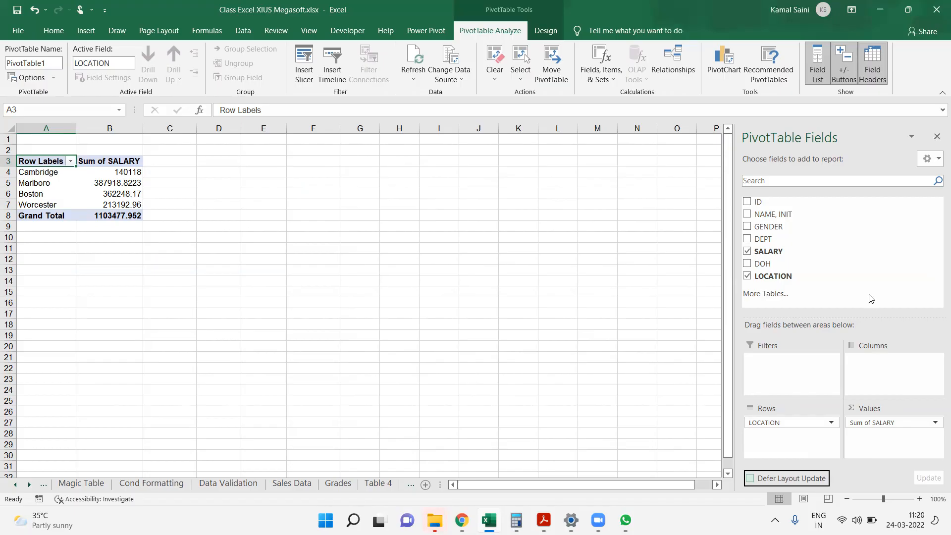
pyautogui.moveTo(782, 233); pyautogui.dragTo(792, 360)
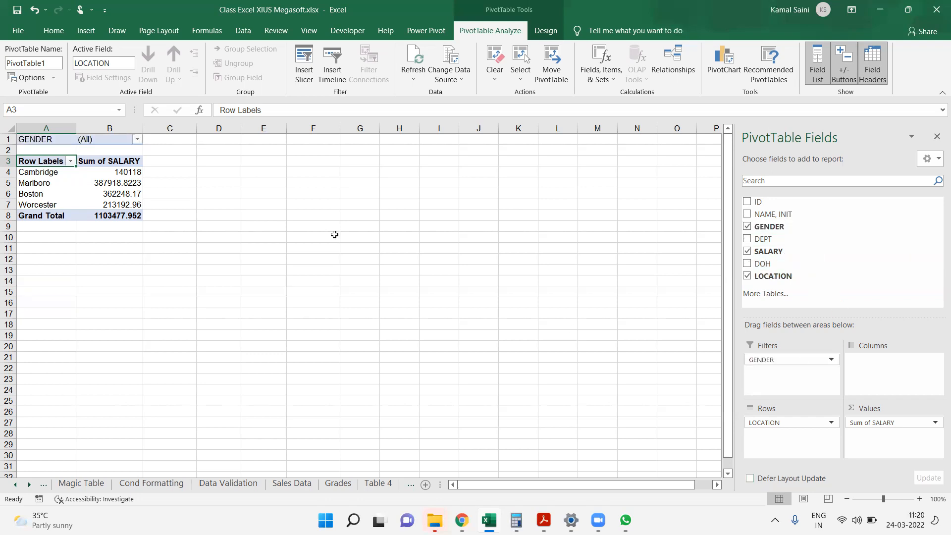
# Filter the PivotTable by GENDER to show only F.
pyautogui.click(137, 139)
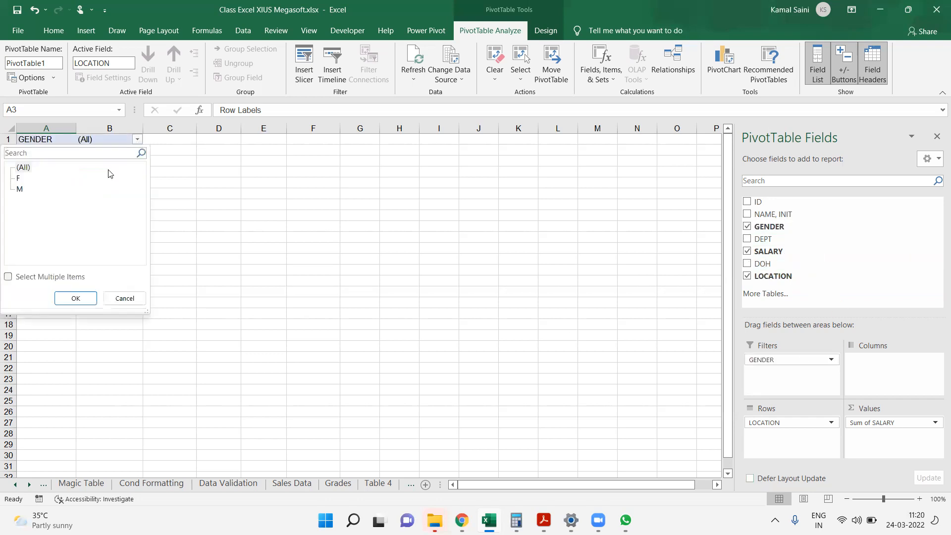
pyautogui.click(20, 178)
pyautogui.click(75, 298)
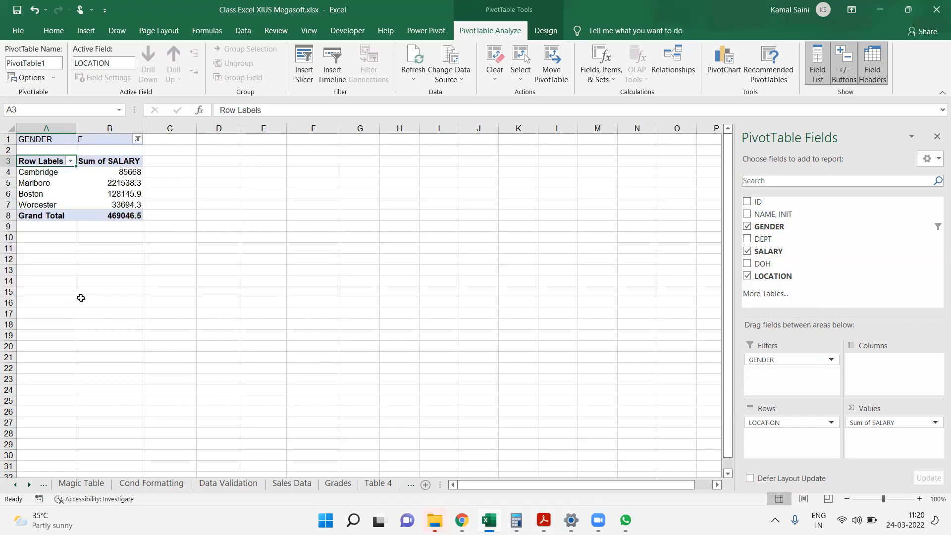
# Rearrange the PivotTable with LOCATION nested under GENDER in the rows and DEPT in the columns.
pyautogui.moveTo(788, 360); pyautogui.dragTo(877, 392)
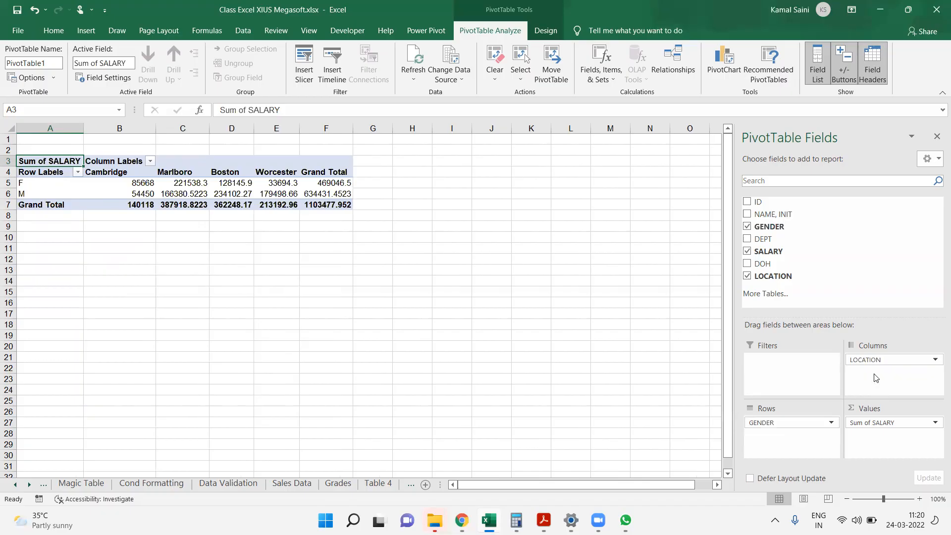
pyautogui.moveTo(908, 359); pyautogui.dragTo(801, 446)
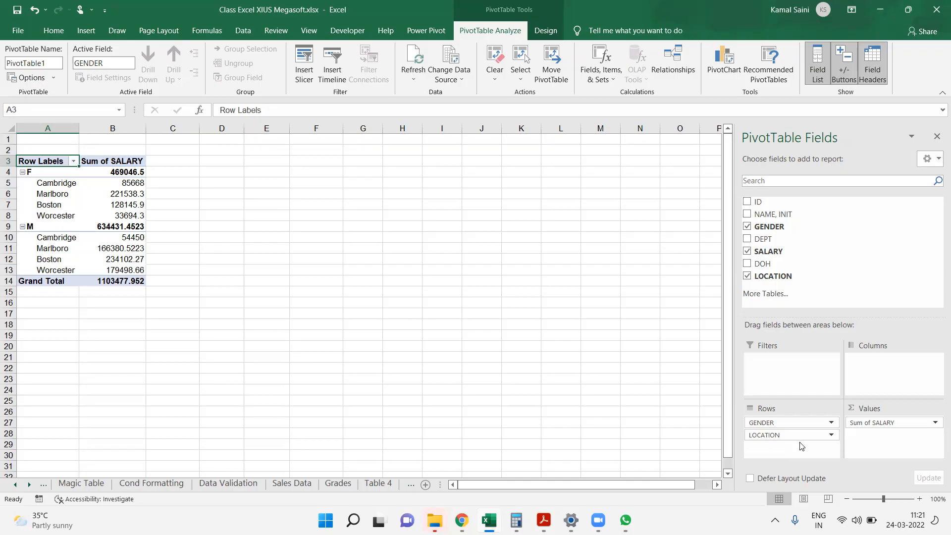
pyautogui.click(138, 217)
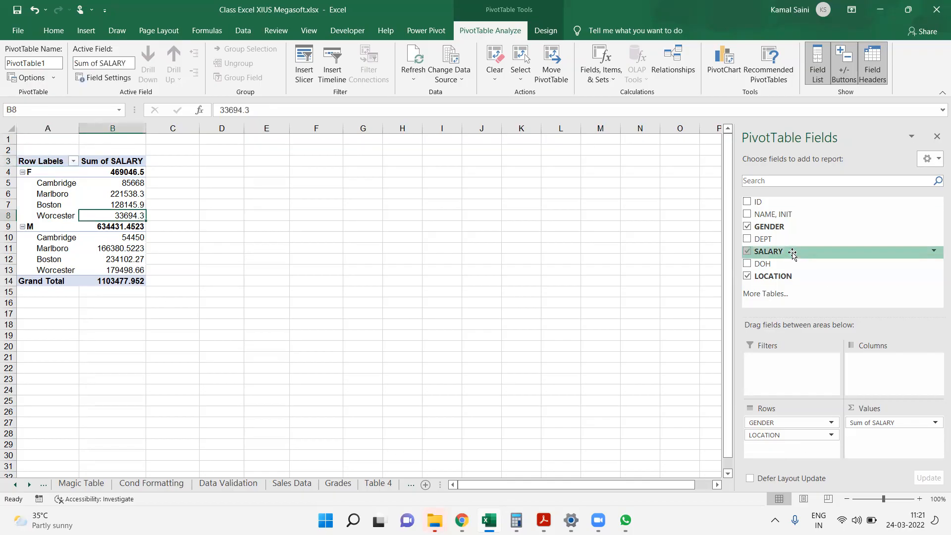
pyautogui.moveTo(770, 239); pyautogui.dragTo(899, 401)
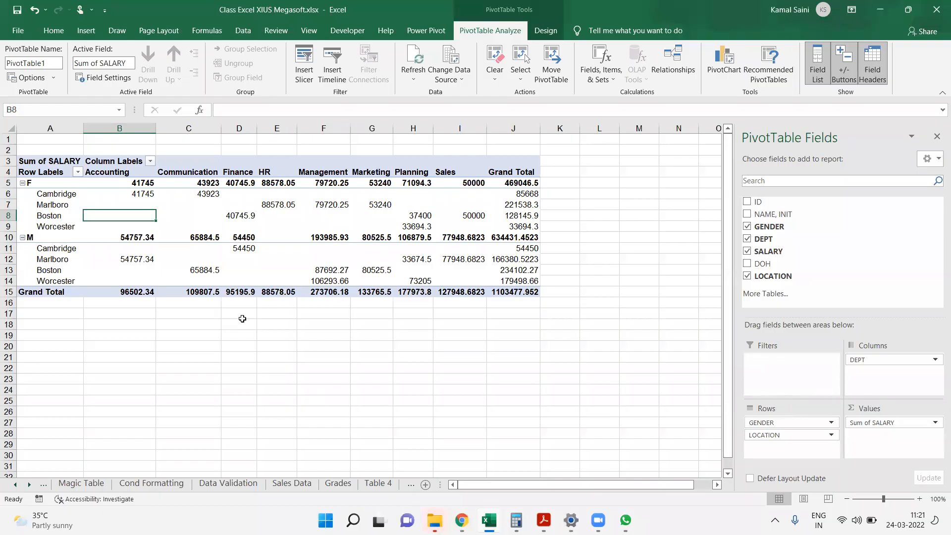
# Inspect the PivotTable's salary cells by gender, location and department, including the empty ones.
pyautogui.click(60, 182)
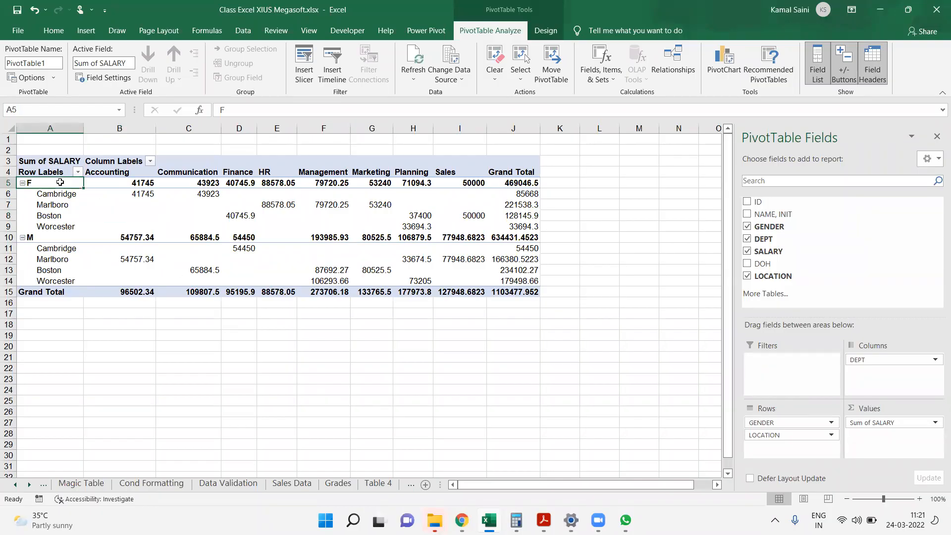
pyautogui.click(60, 217)
pyautogui.click(128, 218)
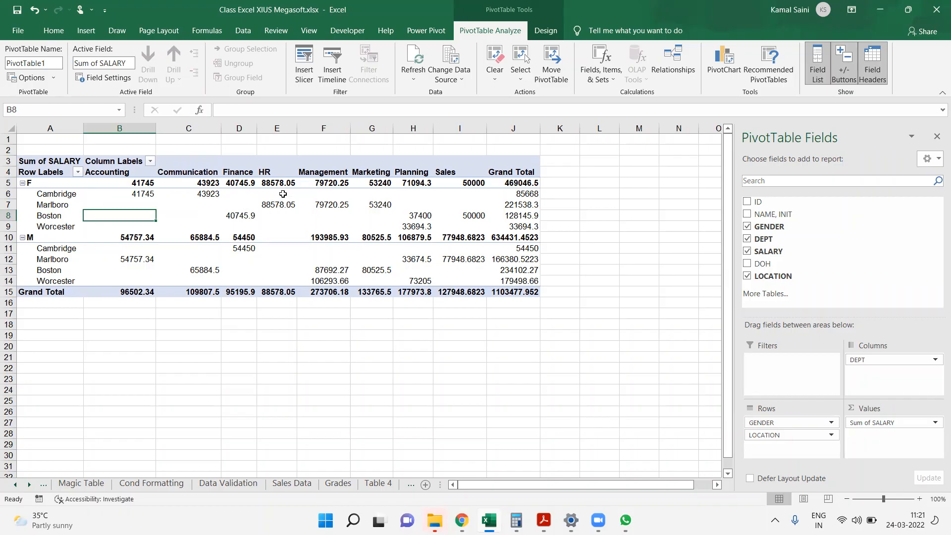
pyautogui.click(283, 194)
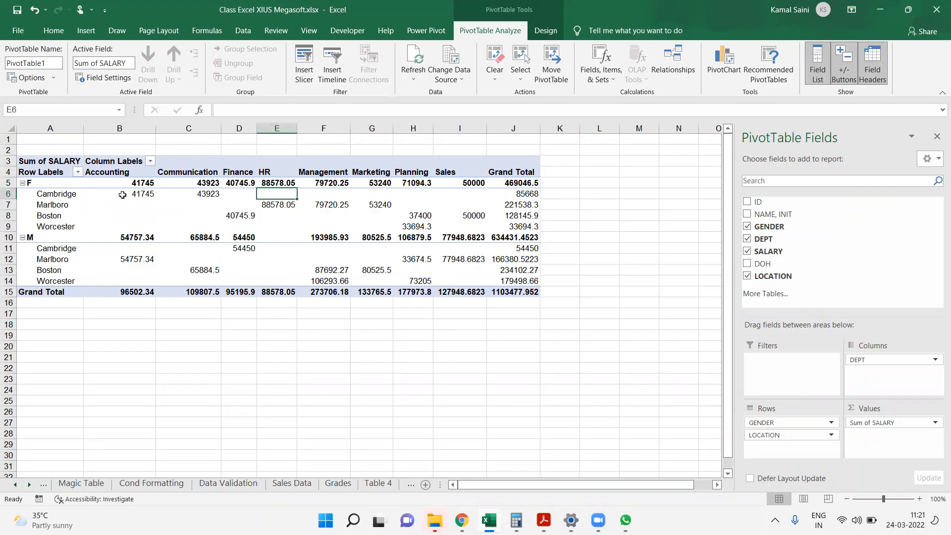
pyautogui.moveTo(461, 256)
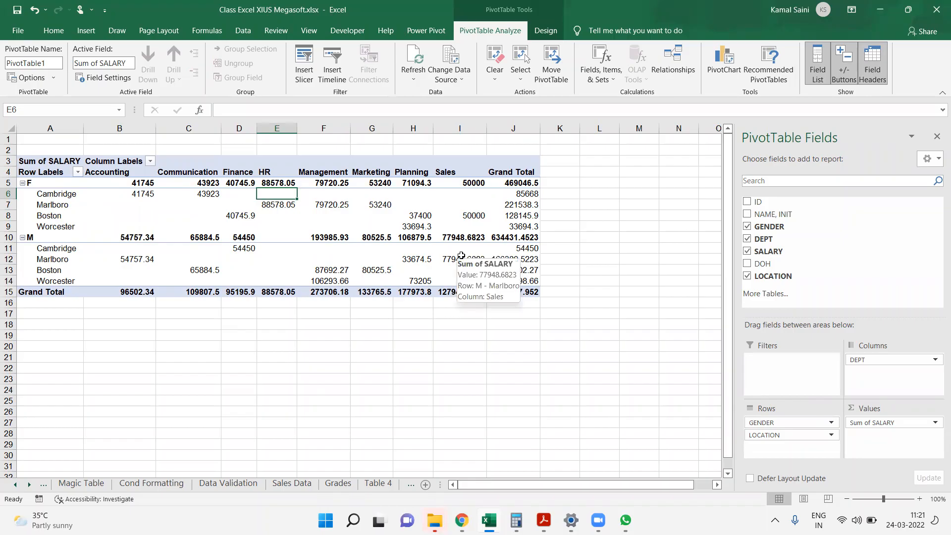
# Set the PivotTable options to show 0 for empty cells.
pyautogui.click(288, 220)
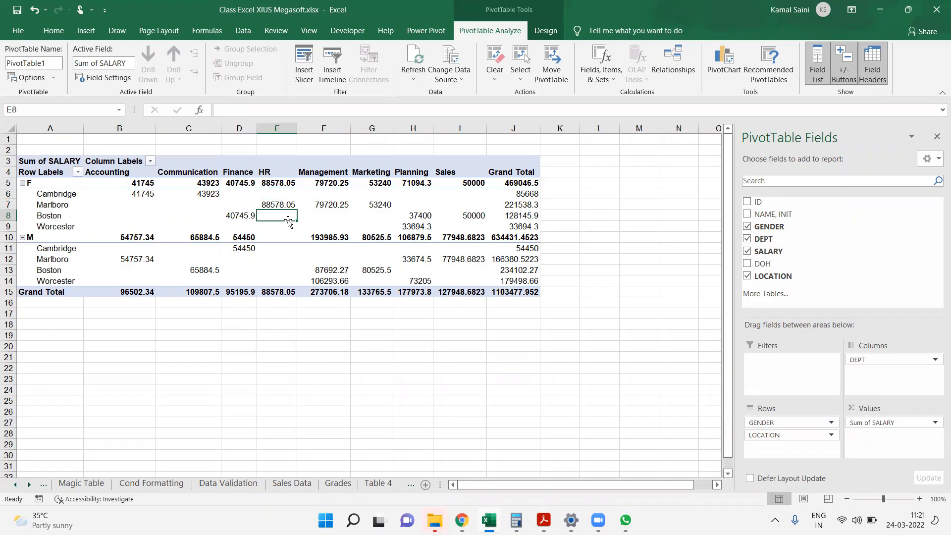
pyautogui.rightClick(271, 215)
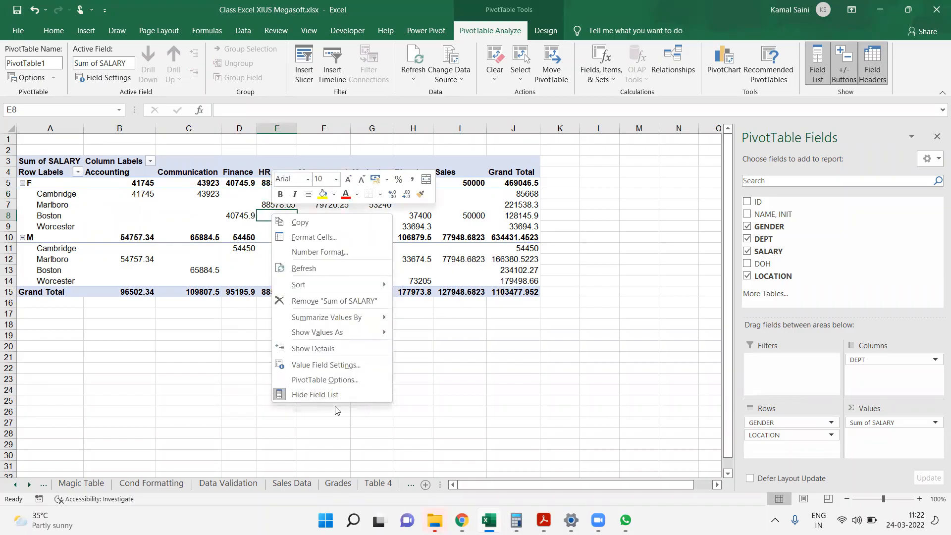
pyautogui.click(318, 380)
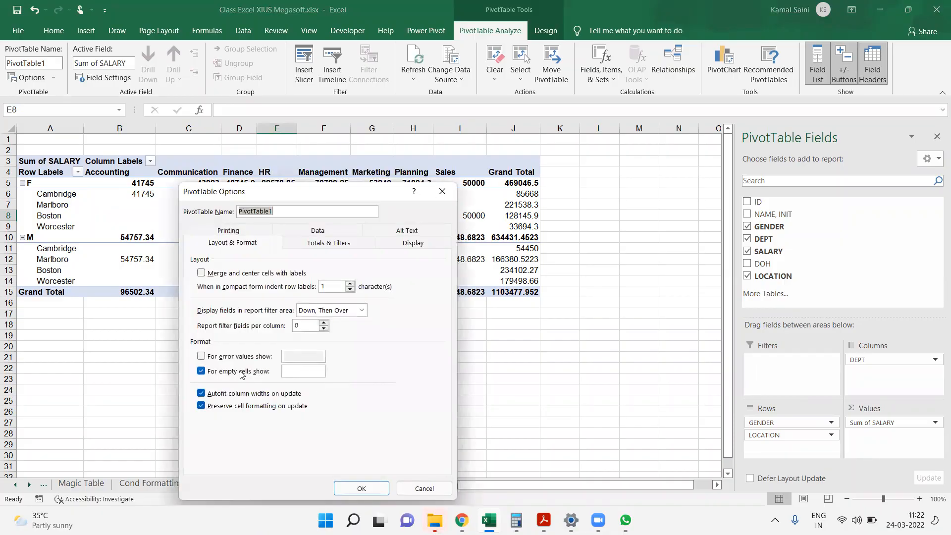
pyautogui.click(299, 371)
pyautogui.write('0')
pyautogui.press('Return')
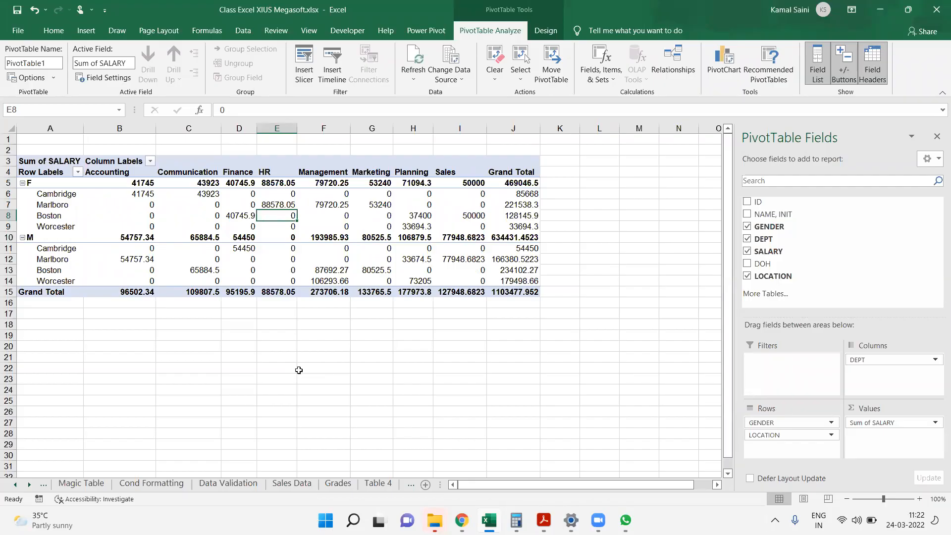
pyautogui.click(361, 248)
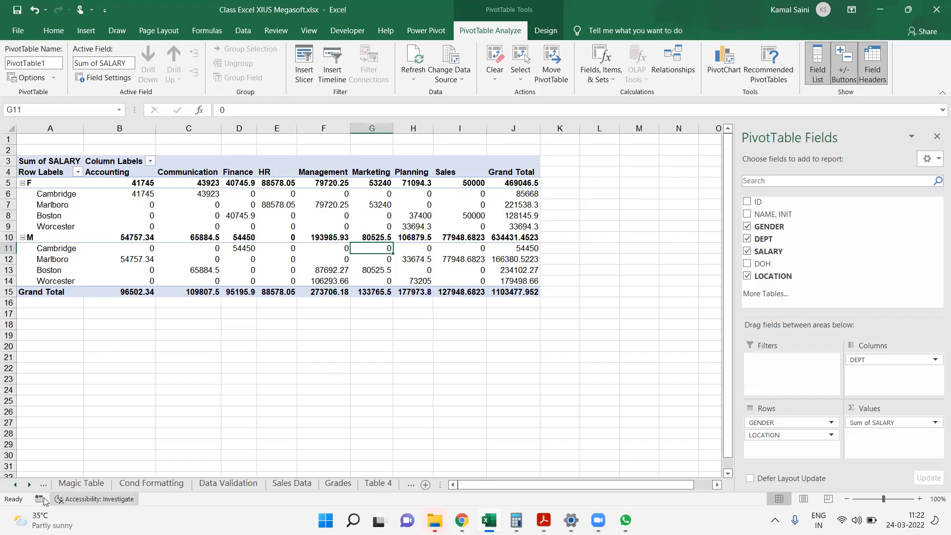
# Review the employee source data on the PivotData sheet and return to the PivotTable on Sheet1.
pyautogui.click(29, 484)
pyautogui.click(28, 485)
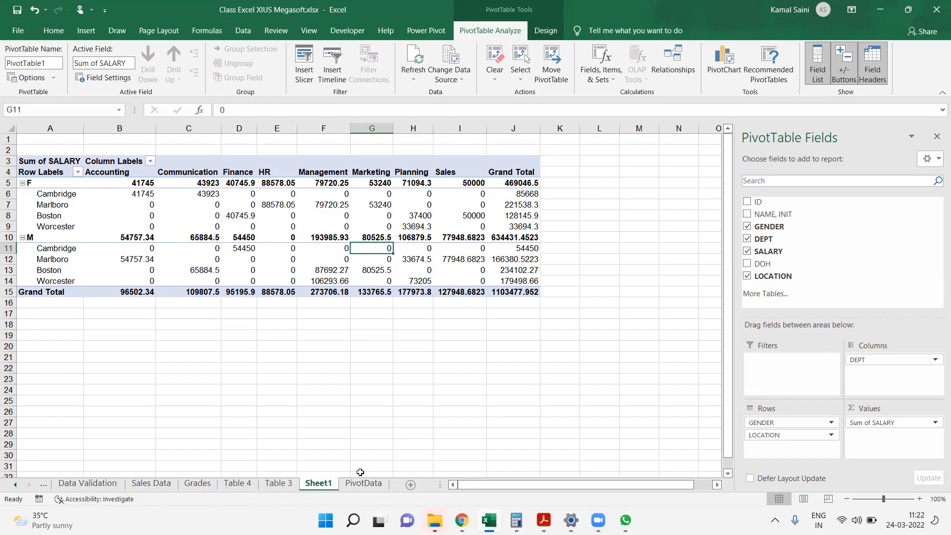
pyautogui.click(310, 225)
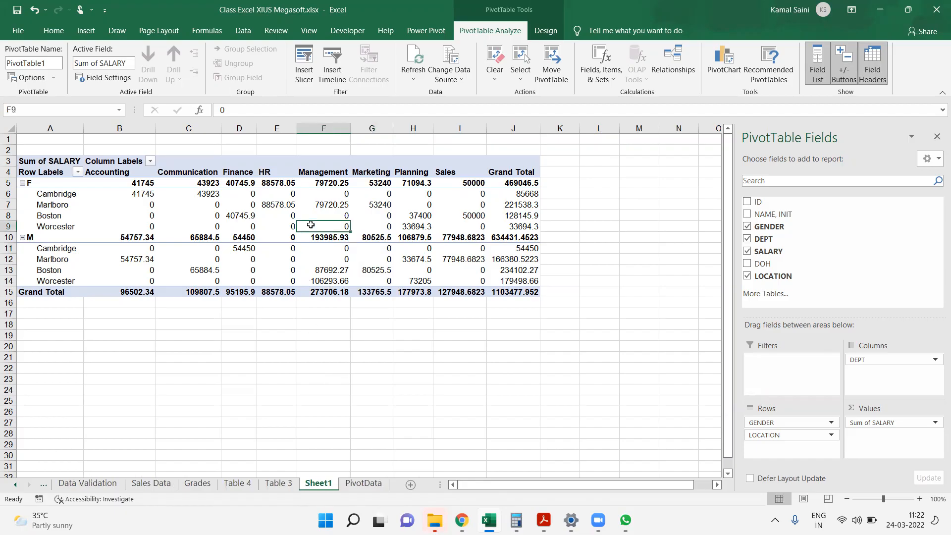
pyautogui.click(363, 483)
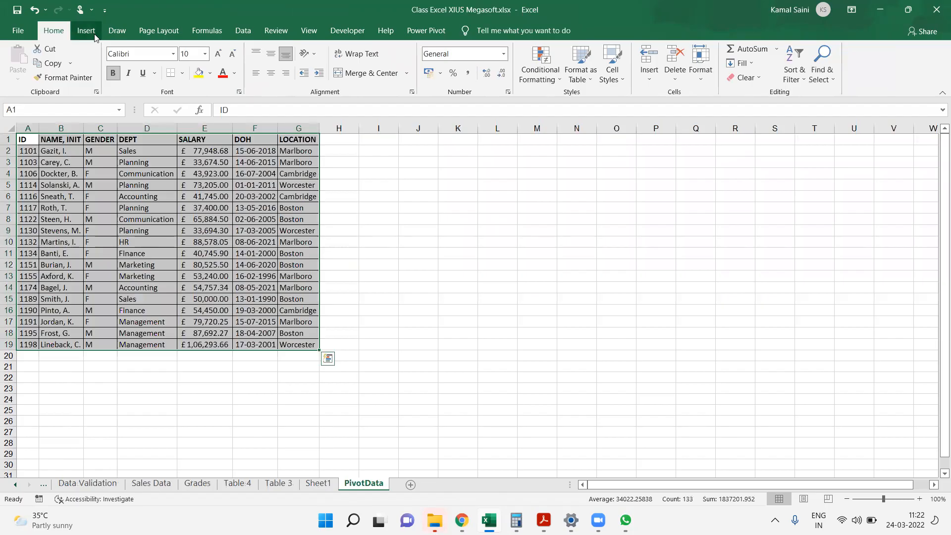
pyautogui.click(88, 31)
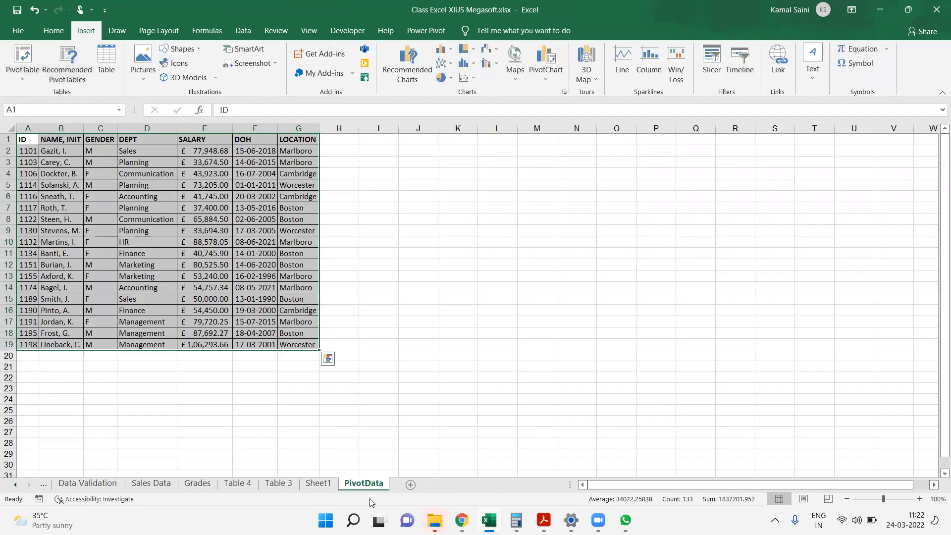
pyautogui.click(317, 482)
pyautogui.click(229, 228)
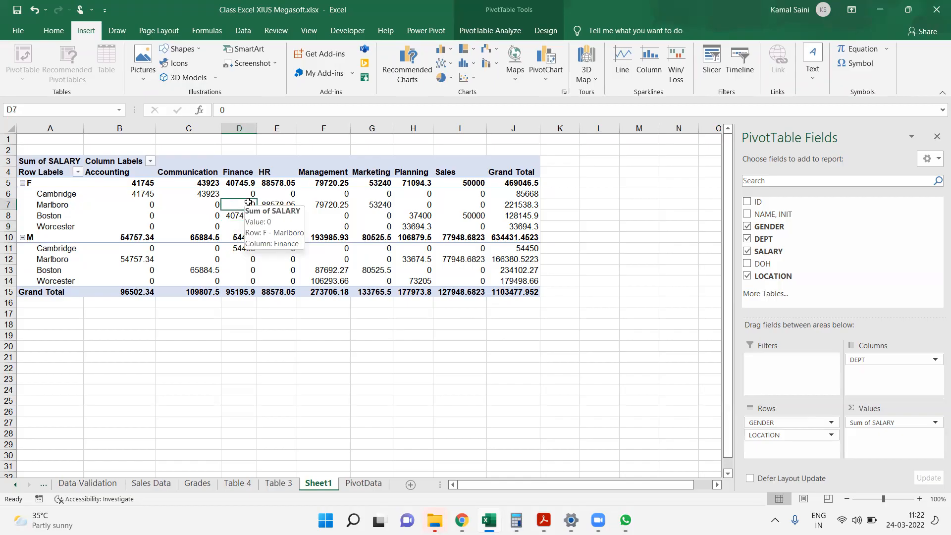
# Check the empty-cell display setting in the PivotTable options and close them.
pyautogui.rightClick(248, 202)
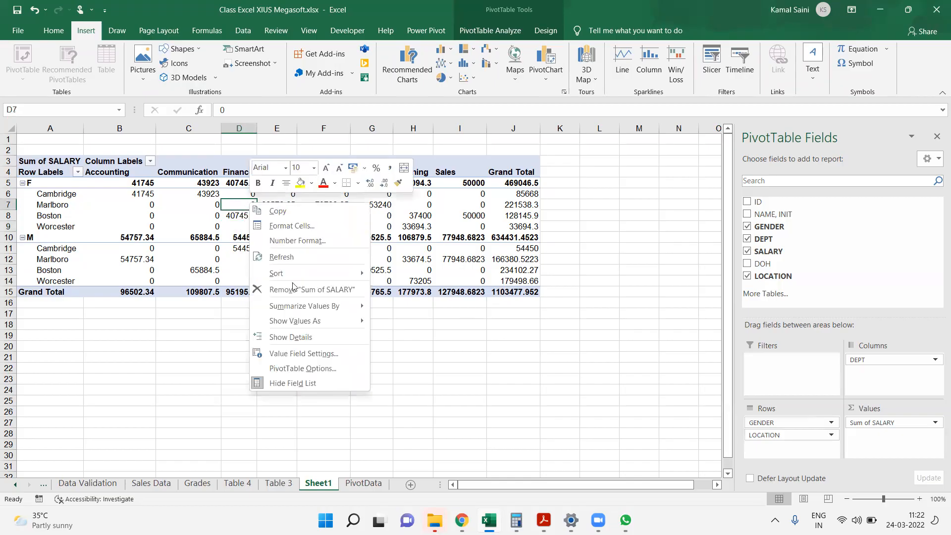
pyautogui.click(319, 367)
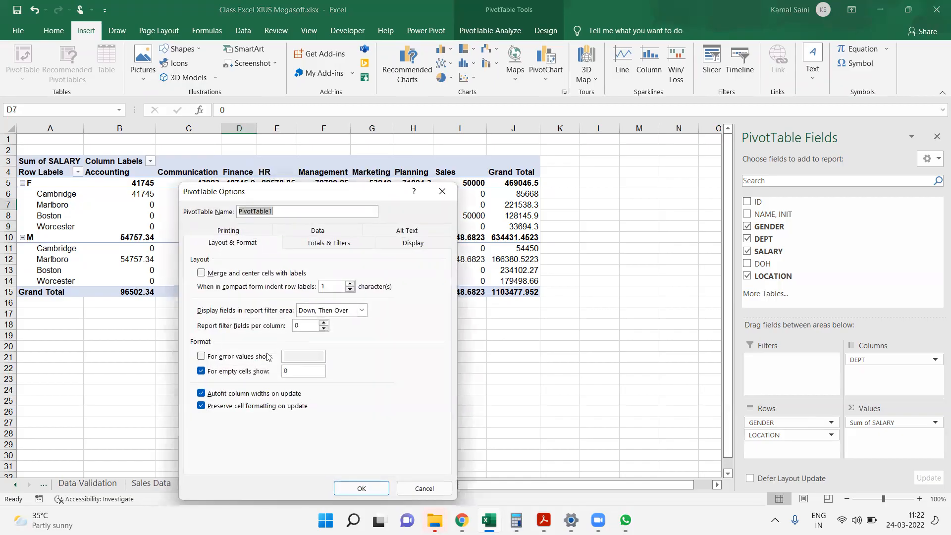
pyautogui.click(307, 374)
pyautogui.click(361, 488)
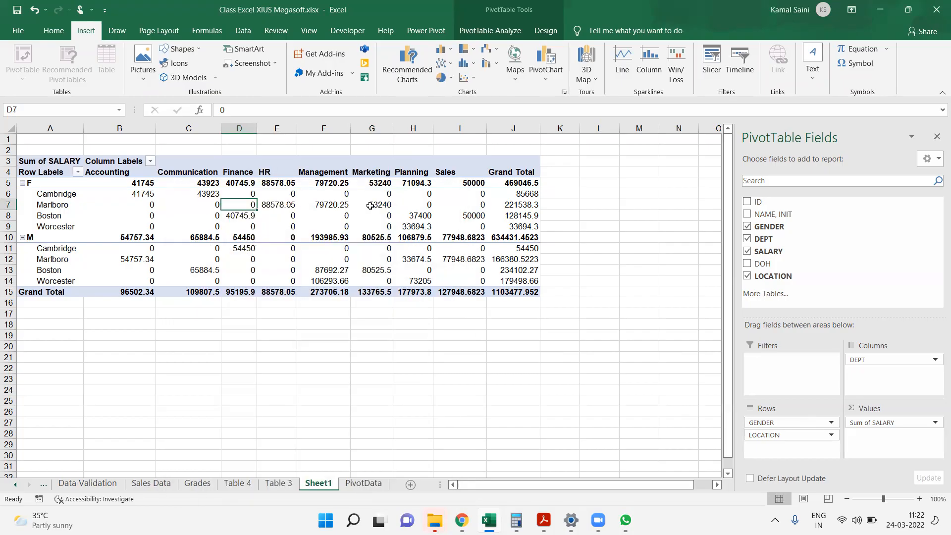
# Examine how the GENDER and LOCATION labels are nested in the PivotTable's first column.
pyautogui.click(371, 205)
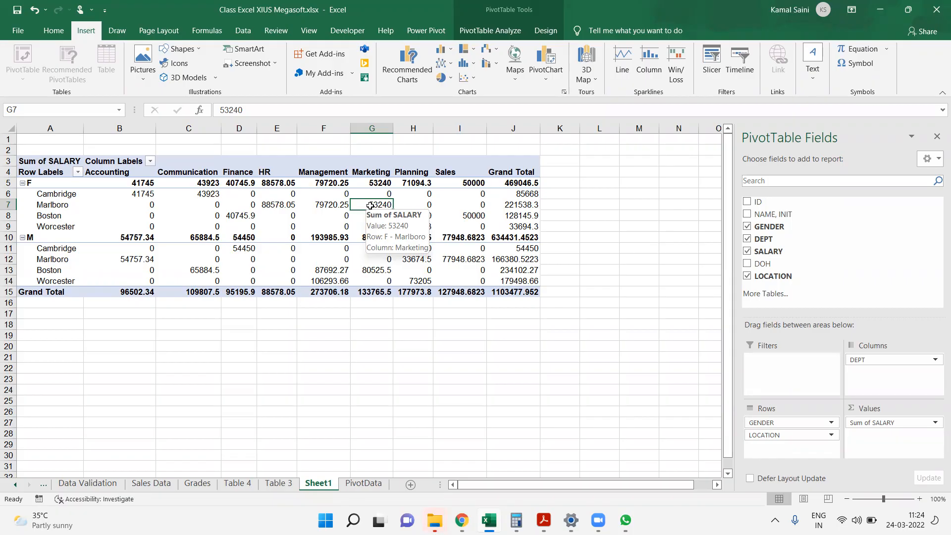
pyautogui.moveTo(371, 206)
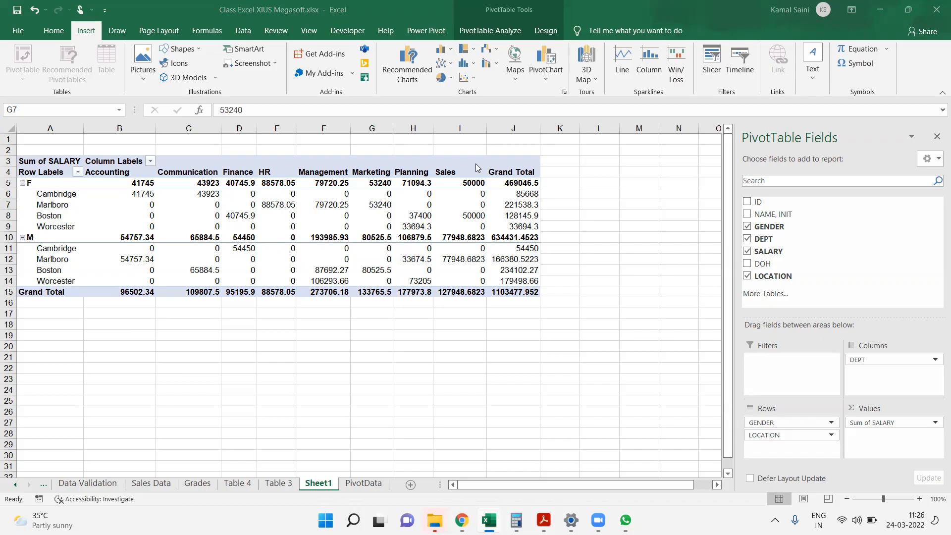
pyautogui.click(329, 214)
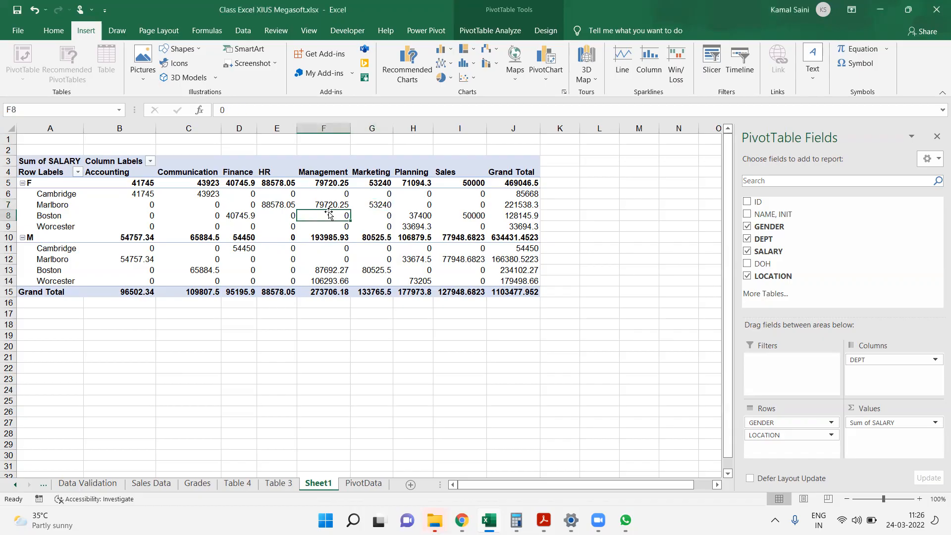
pyautogui.moveTo(53, 182); pyautogui.dragTo(65, 280)
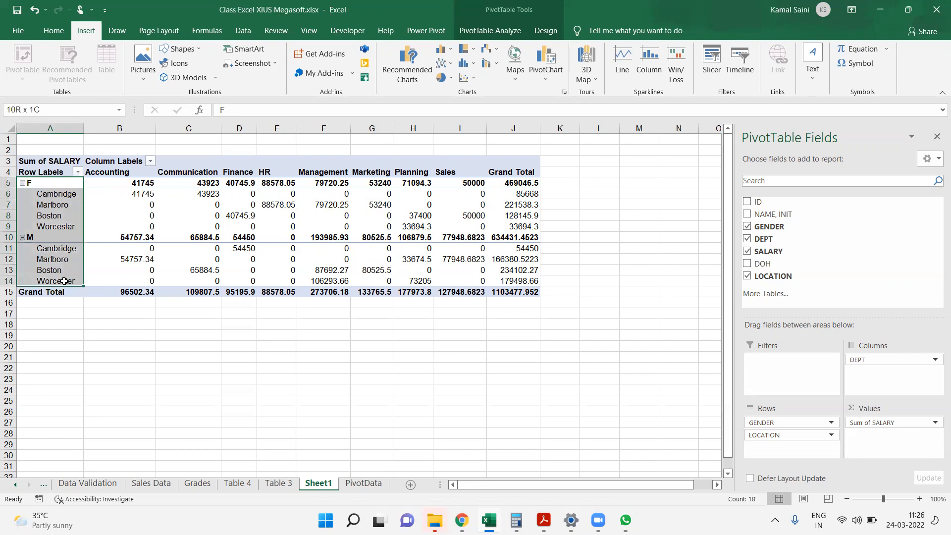
pyautogui.moveTo(65, 281); pyautogui.dragTo(64, 281)
pyautogui.hotkey('alt', 'F1')
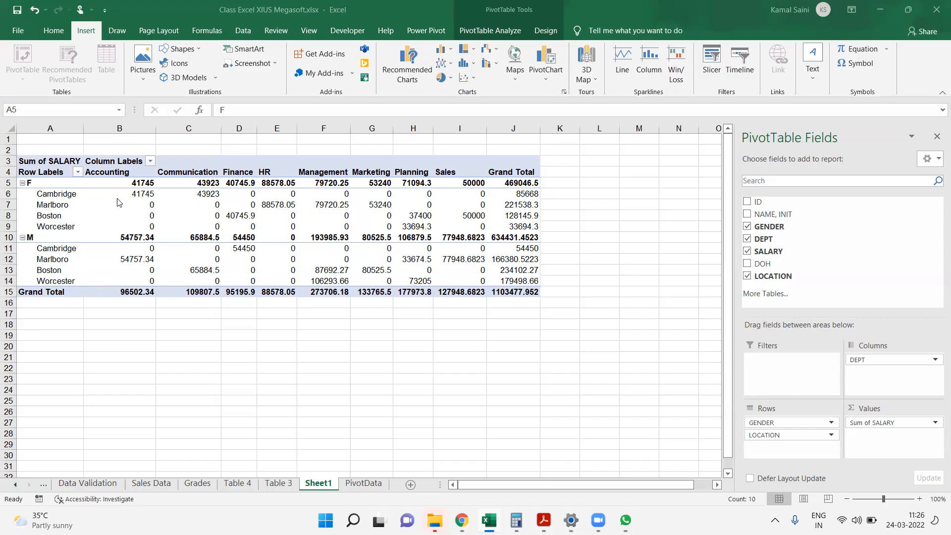
# Try LOCATION above DEPT in the PivotTable columns, and return it beneath GENDER in the rows.
pyautogui.moveTo(798, 435); pyautogui.dragTo(874, 360)
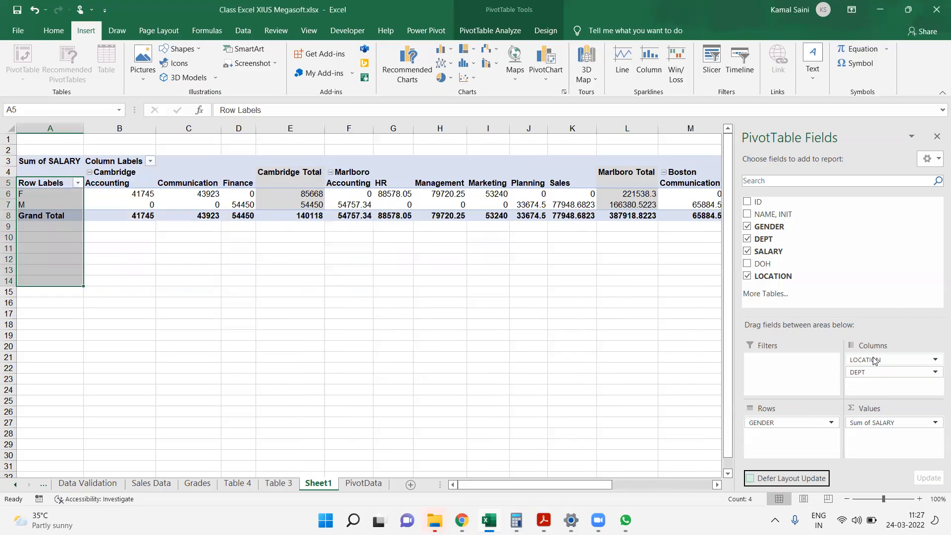
pyautogui.moveTo(875, 360); pyautogui.dragTo(788, 445)
pyautogui.click(329, 270)
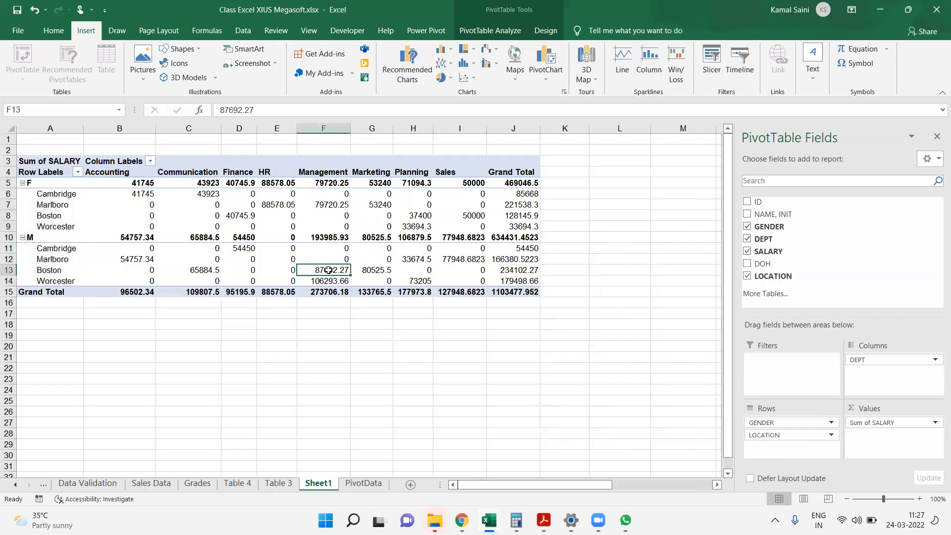
# Show the PivotTable in tabular form and inspect the separate GENDER and LOCATION columns.
pyautogui.click(551, 32)
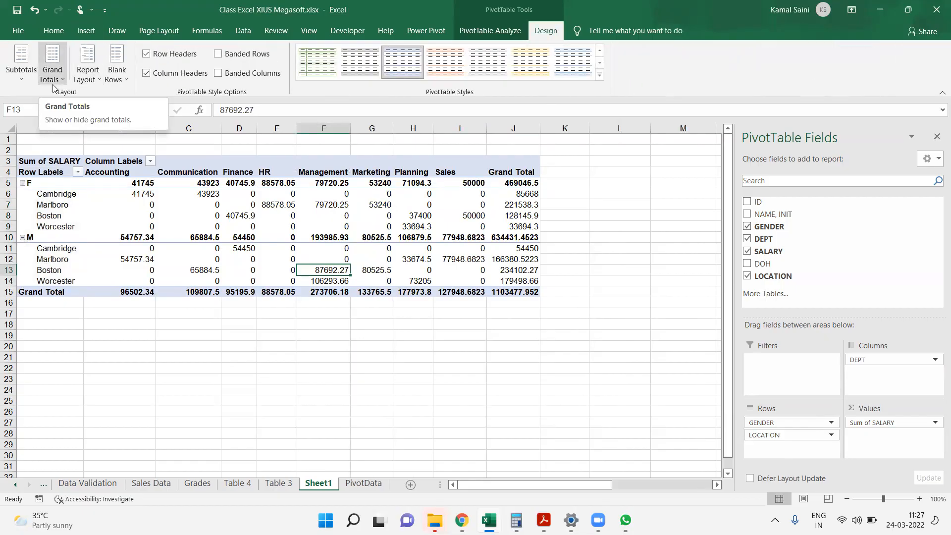
pyautogui.click(88, 72)
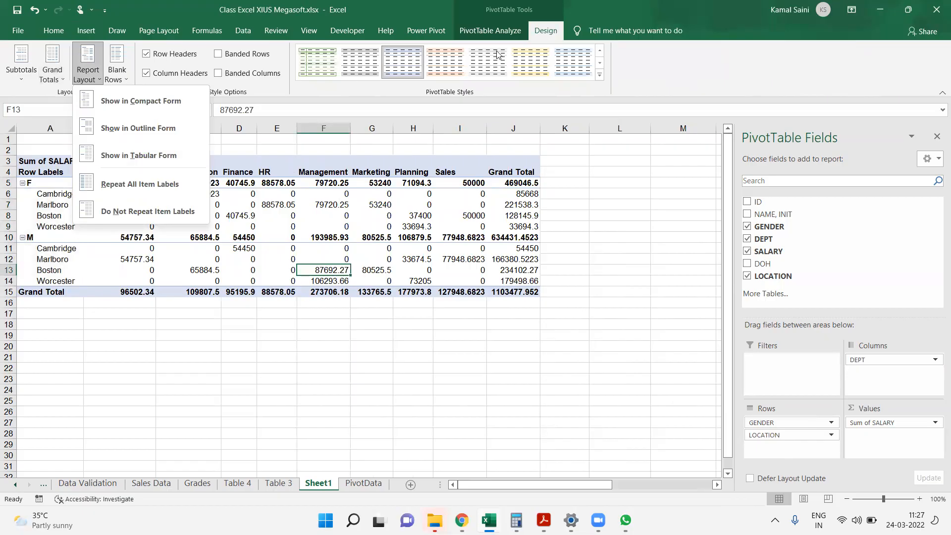
pyautogui.click(627, 188)
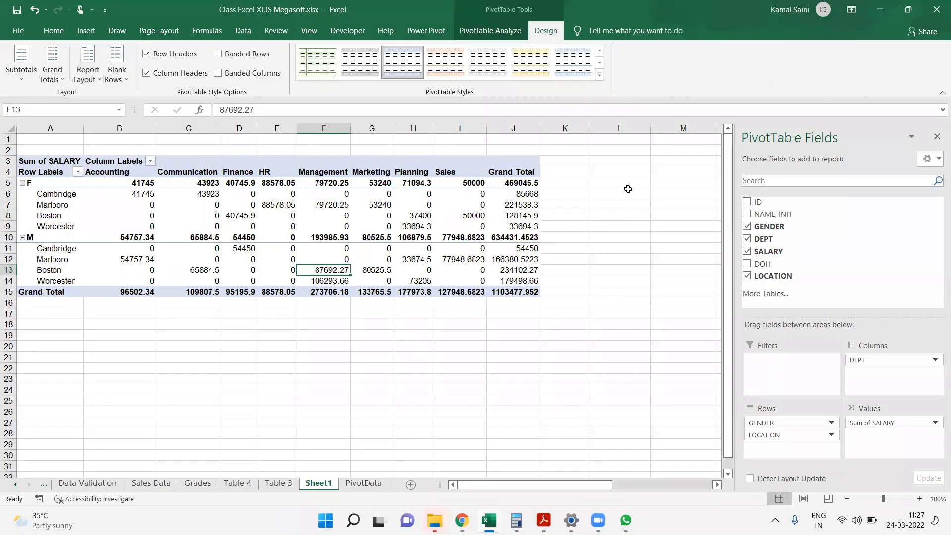
pyautogui.click(627, 189)
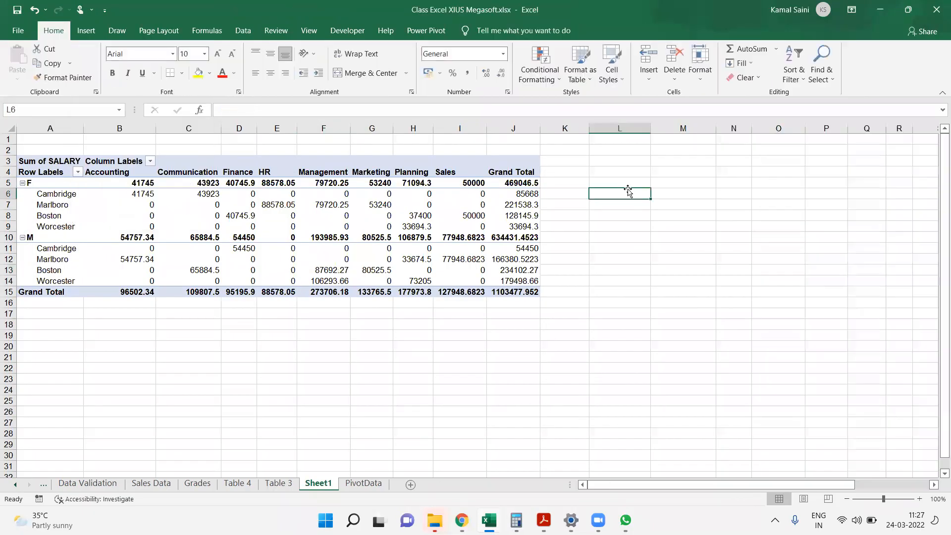
pyautogui.click(400, 179)
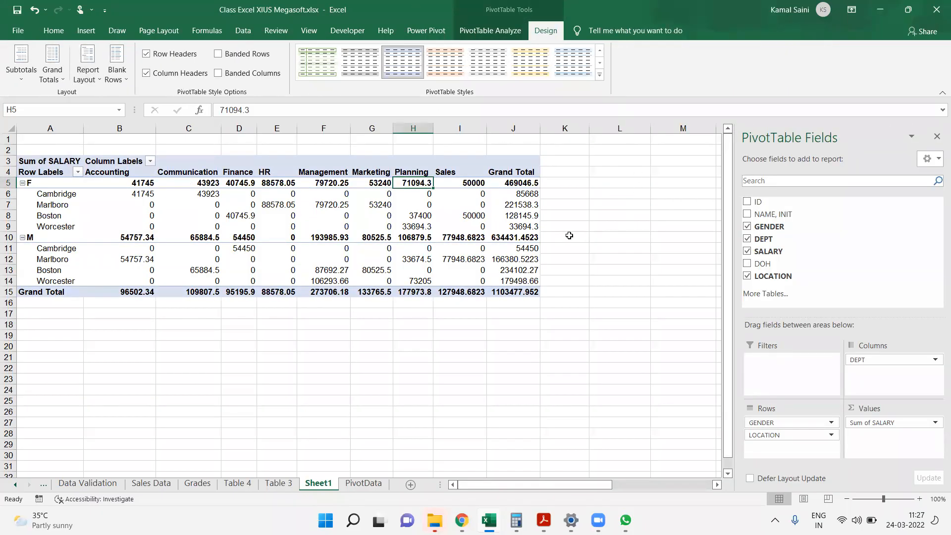
pyautogui.click(374, 194)
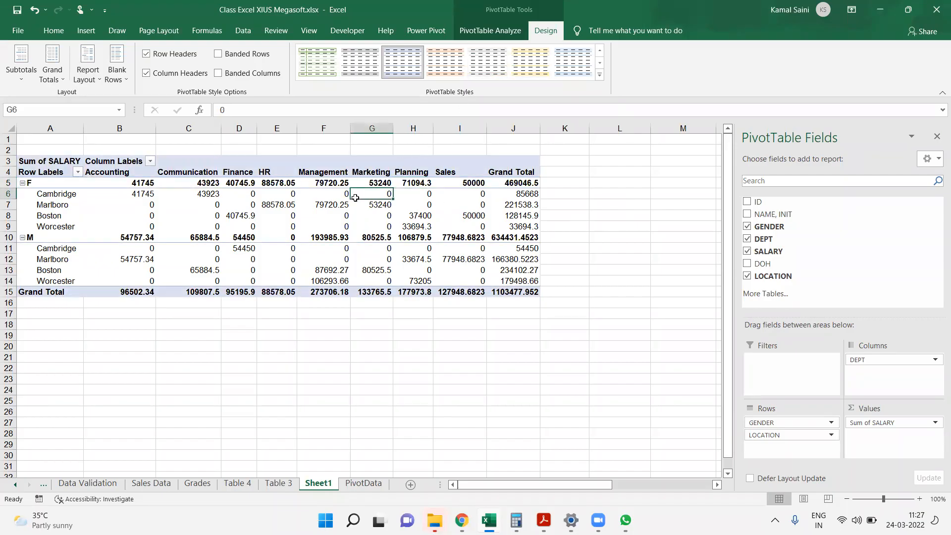
pyautogui.click(91, 75)
pyautogui.click(130, 154)
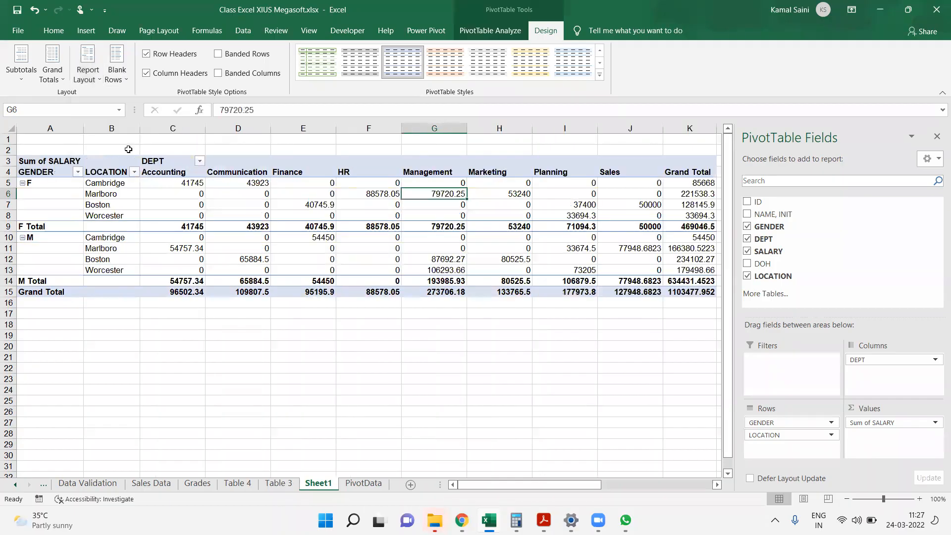
pyautogui.moveTo(49, 183); pyautogui.dragTo(55, 289)
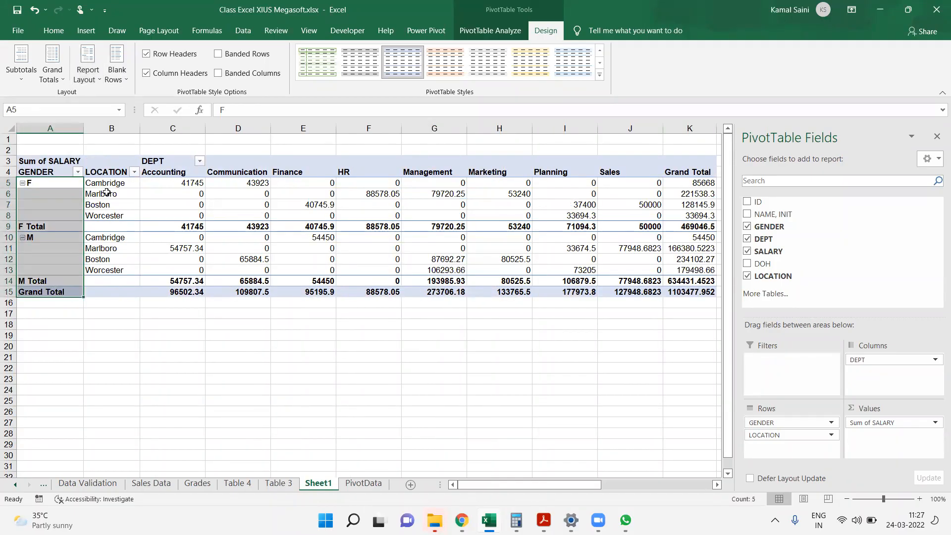
pyautogui.moveTo(104, 193); pyautogui.dragTo(107, 291)
# Switch the PivotTable's report layout to compact form for comparison, and return it to tabular form.
pyautogui.click(87, 74)
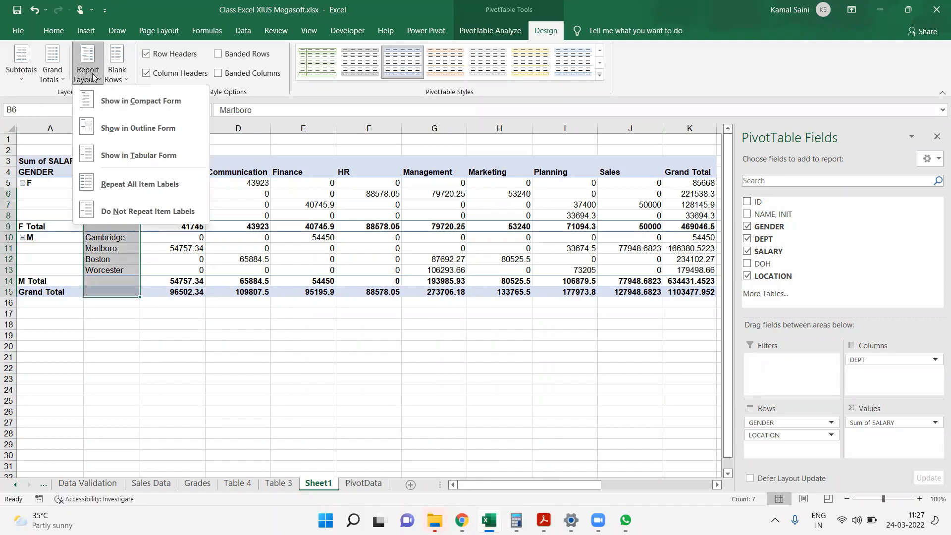
pyautogui.click(115, 108)
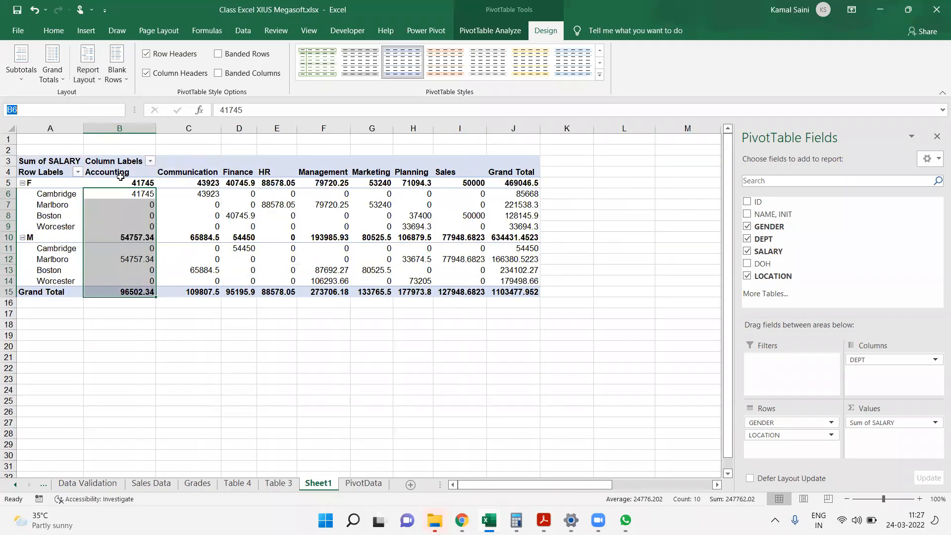
pyautogui.click(121, 174)
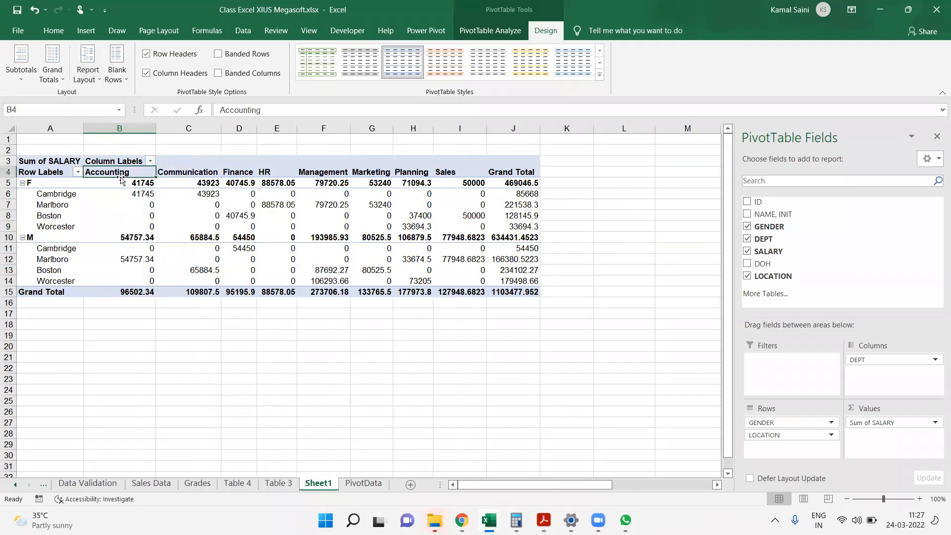
pyautogui.click(89, 69)
pyautogui.click(139, 165)
pyautogui.click(88, 71)
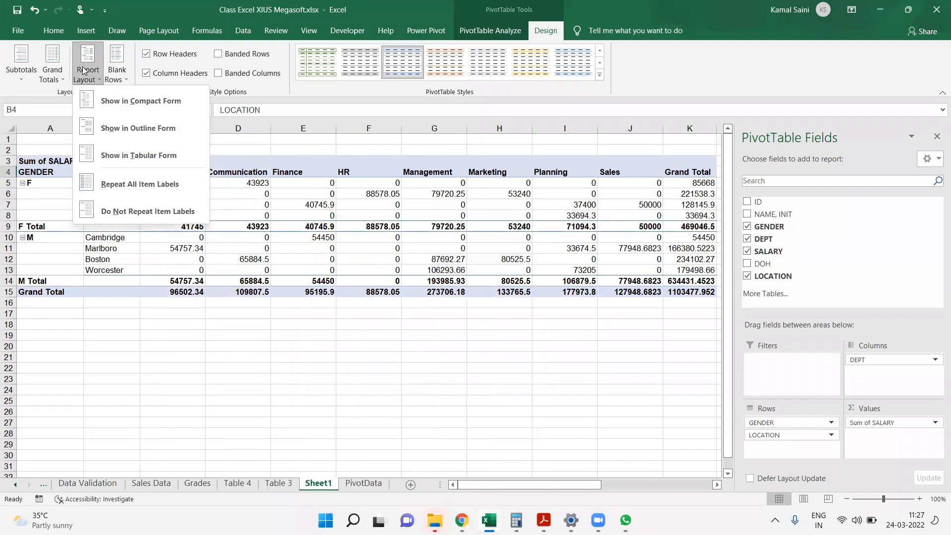
pyautogui.click(141, 155)
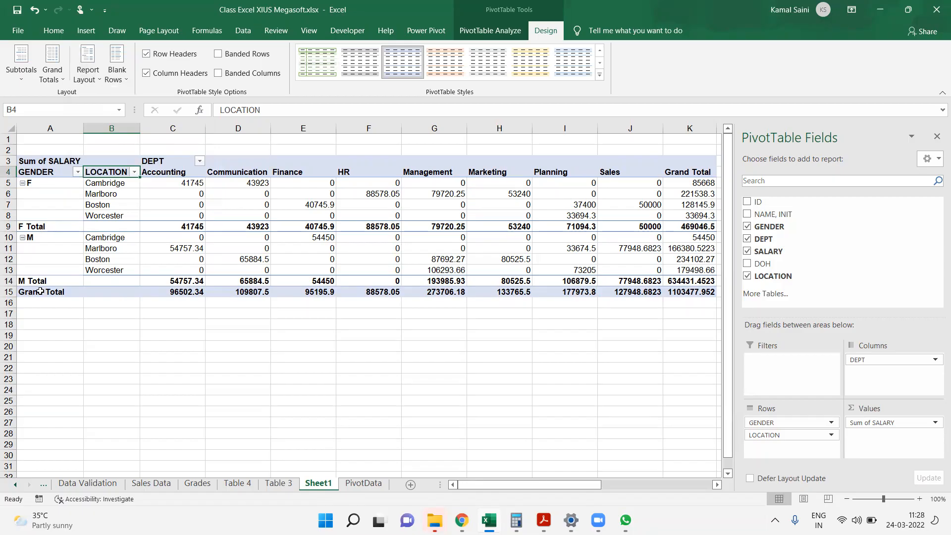
# Try the PivotTable without subtotals, and restore them at the bottom of each gender group.
pyautogui.click(24, 63)
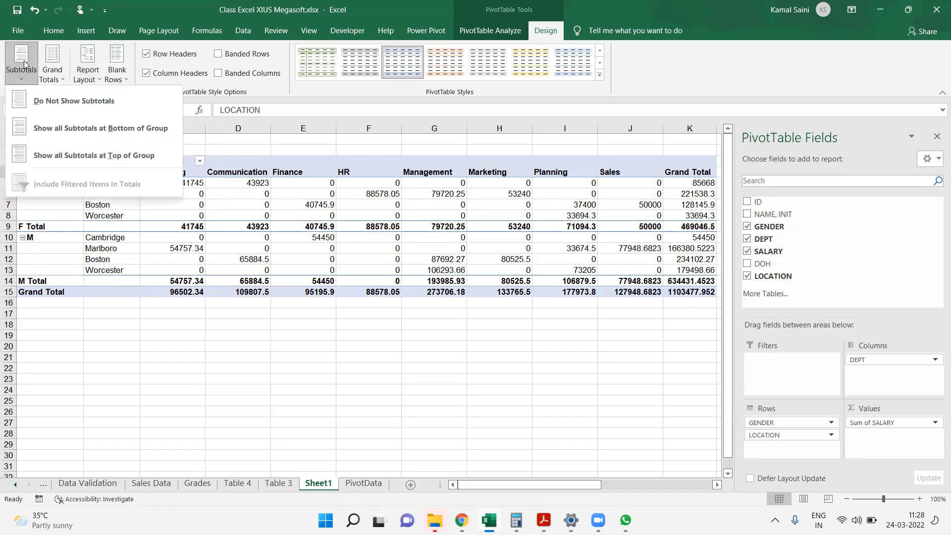
pyautogui.click(65, 104)
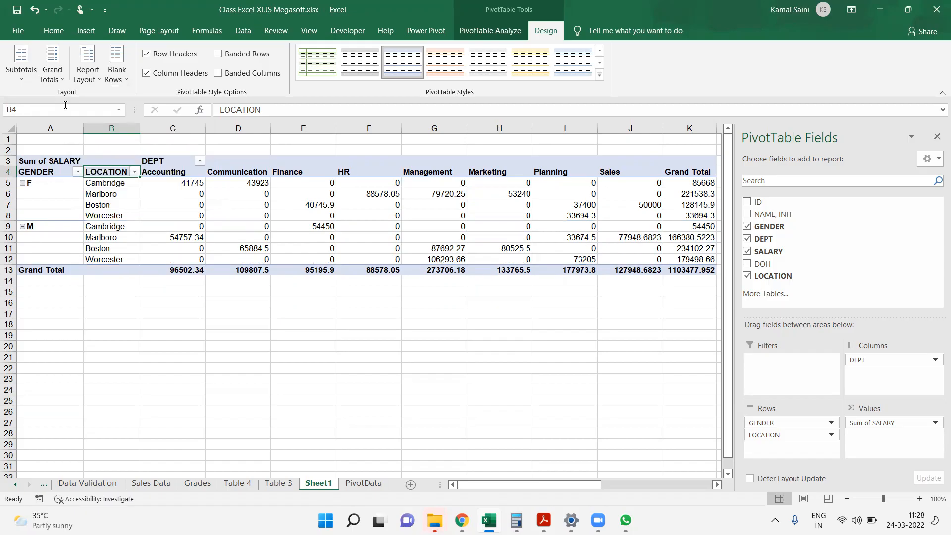
pyautogui.click(21, 65)
pyautogui.click(52, 134)
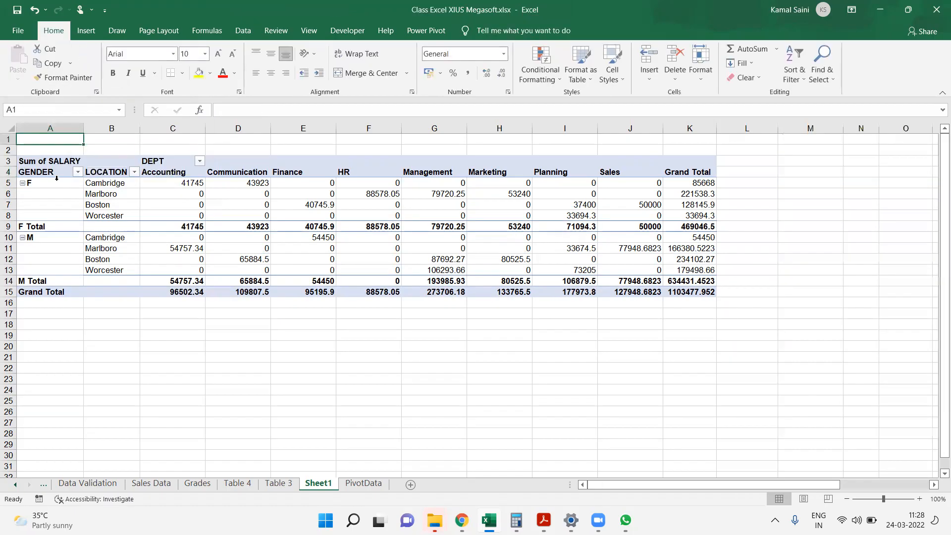
# Turn off all subtotals for the gender groups in the PivotTable.
pyautogui.click(40, 168)
pyautogui.click(21, 65)
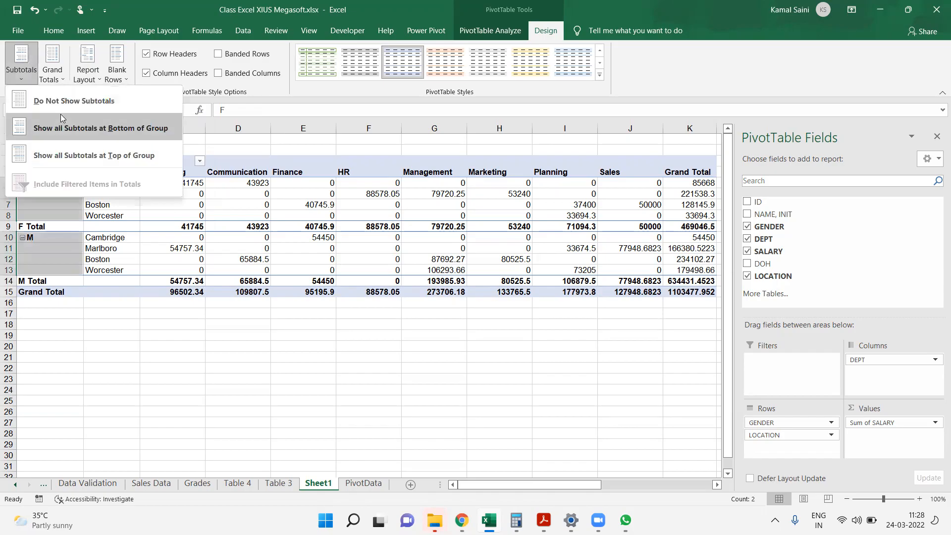
pyautogui.click(57, 103)
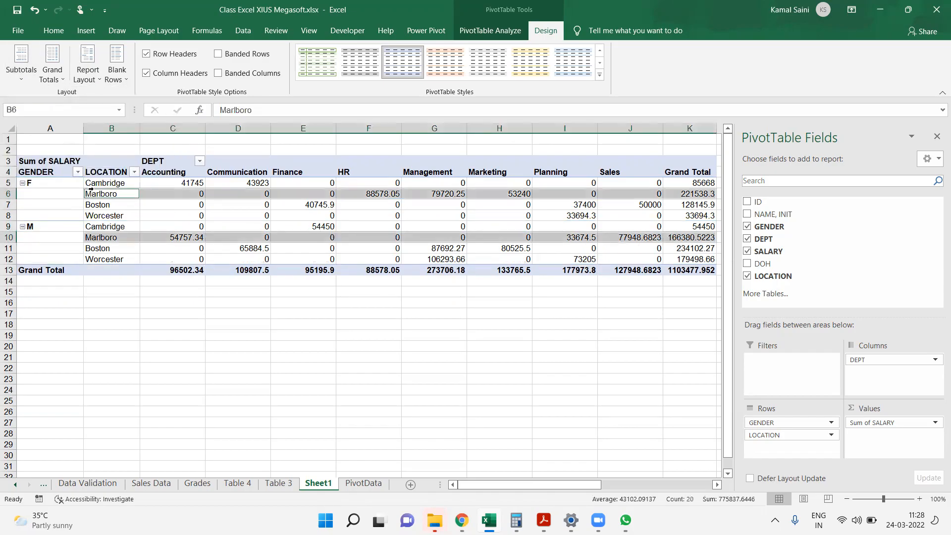
# Turn off the PivotTable's grand totals for both rows and columns.
pyautogui.click(224, 204)
pyautogui.click(52, 65)
pyautogui.click(94, 98)
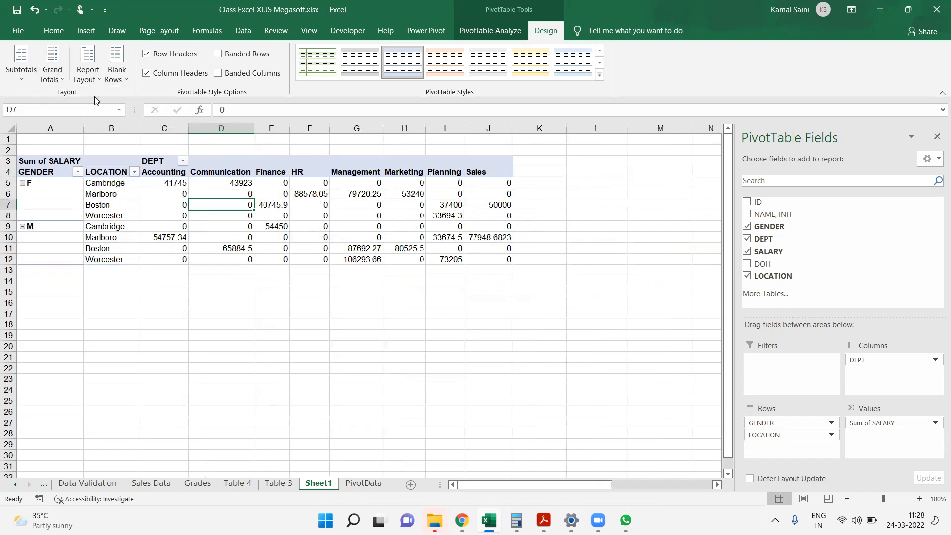
pyautogui.click(64, 181)
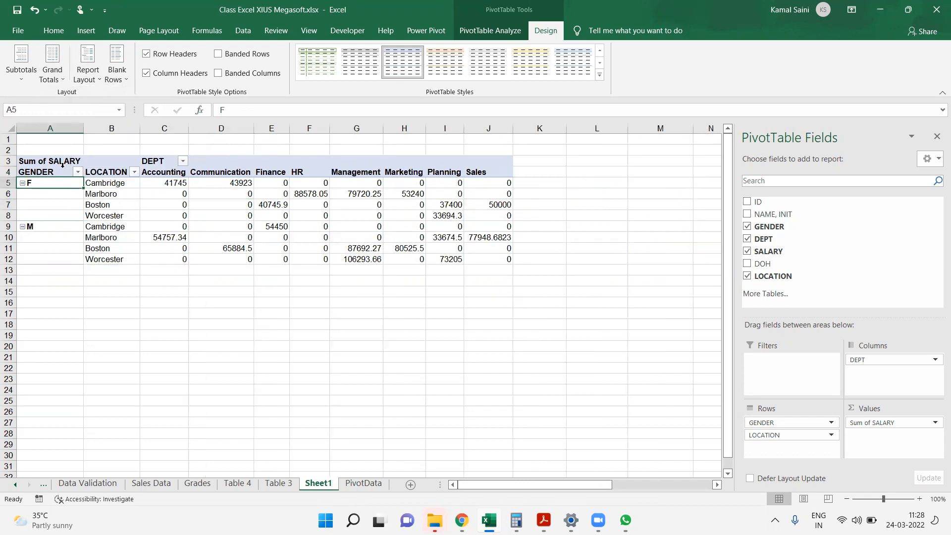
# Try the PivotTable's grand totals for columns only and rows only, and turn them on for both rows and columns.
pyautogui.click(51, 75)
pyautogui.click(71, 180)
pyautogui.click(52, 70)
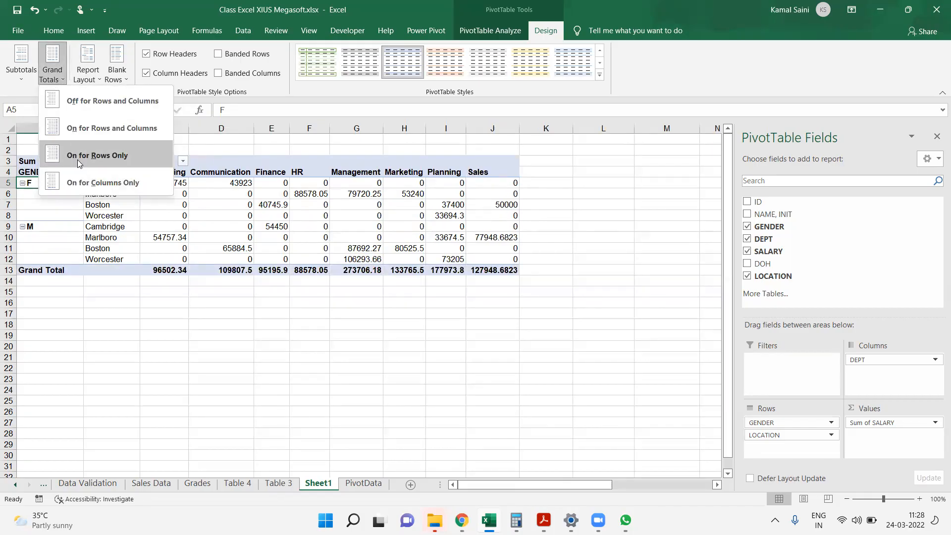
pyautogui.click(78, 156)
pyautogui.click(51, 76)
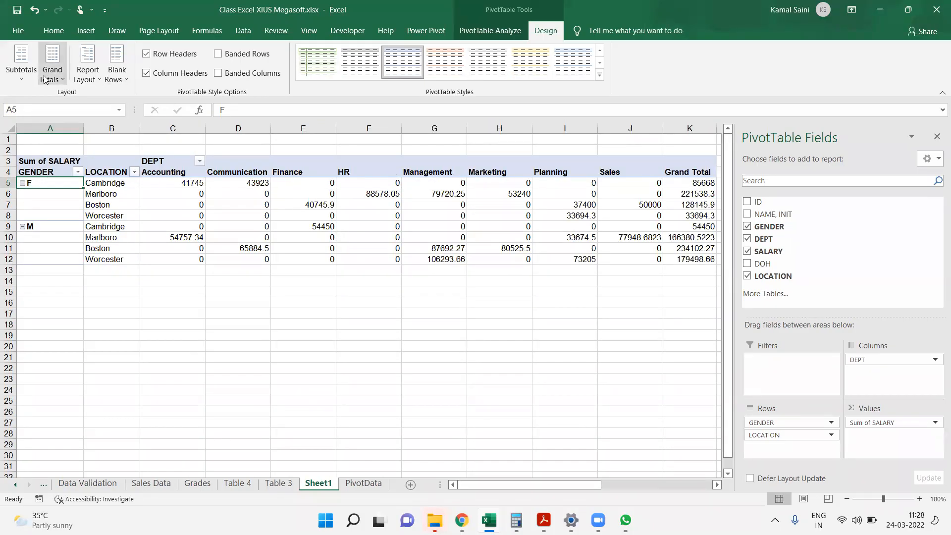
pyautogui.click(87, 118)
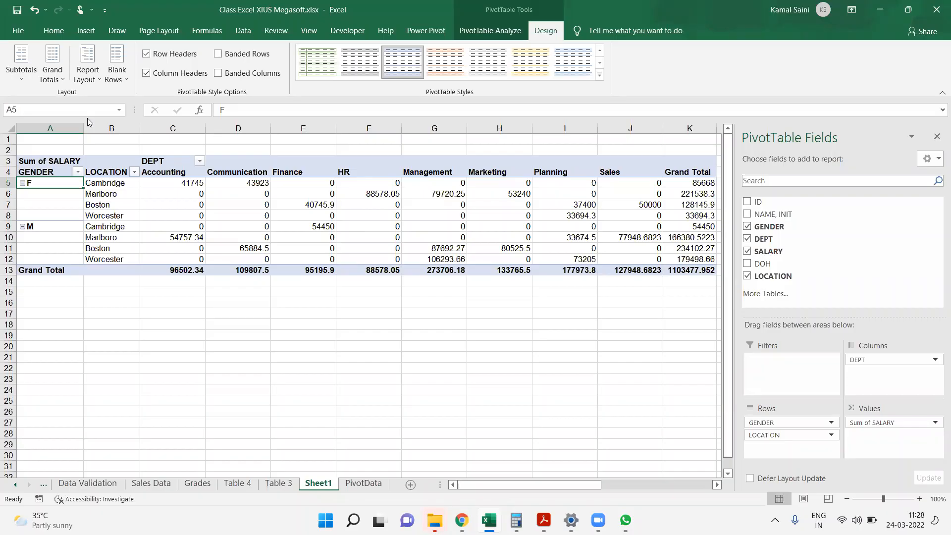
# Try inserting a blank line after each item in the PivotTable, and remove the blank lines.
pyautogui.click(7, 226)
pyautogui.click(134, 221)
pyautogui.click(117, 64)
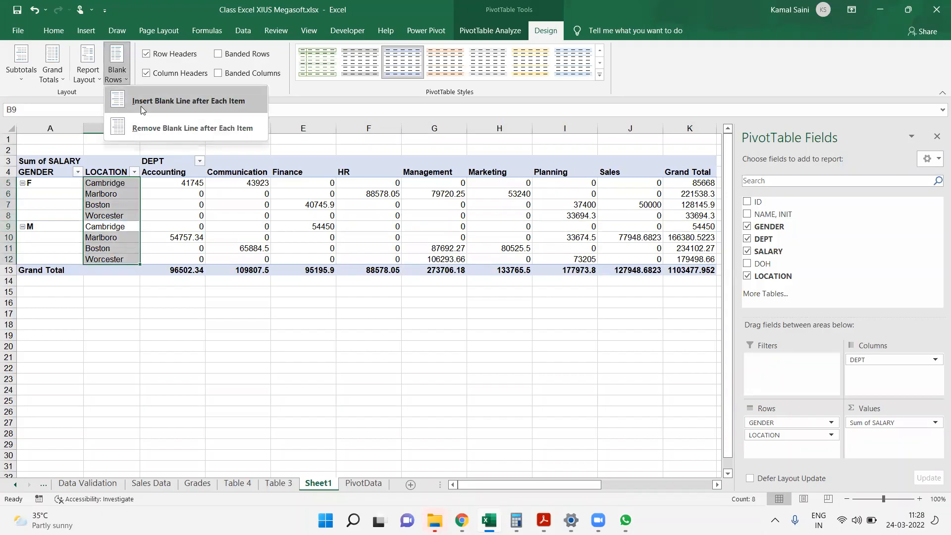
pyautogui.click(141, 106)
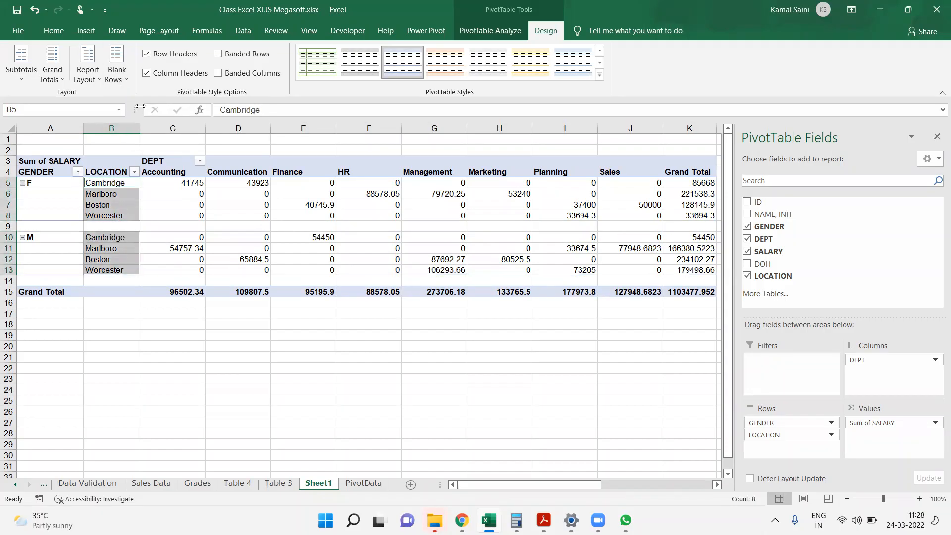
pyautogui.click(117, 65)
pyautogui.click(134, 125)
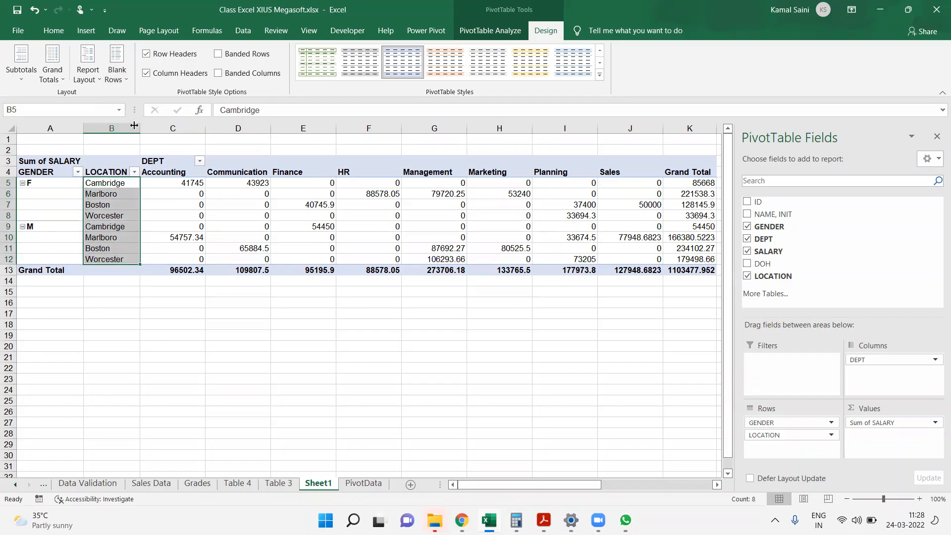
# Repeat all item labels in the PivotTable so every row carries its gender label.
pyautogui.click(122, 250)
pyautogui.moveTo(52, 185); pyautogui.dragTo(49, 269)
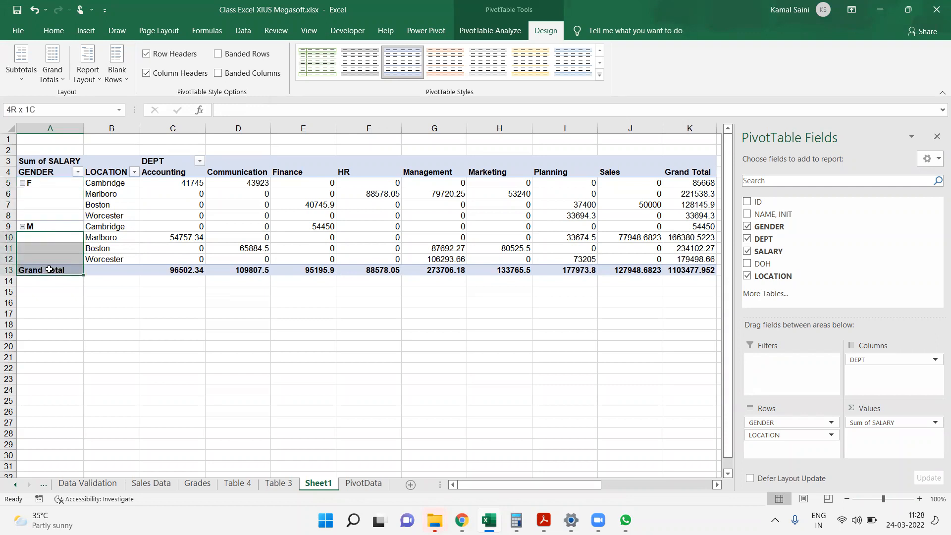
pyautogui.moveTo(44, 195); pyautogui.dragTo(46, 218)
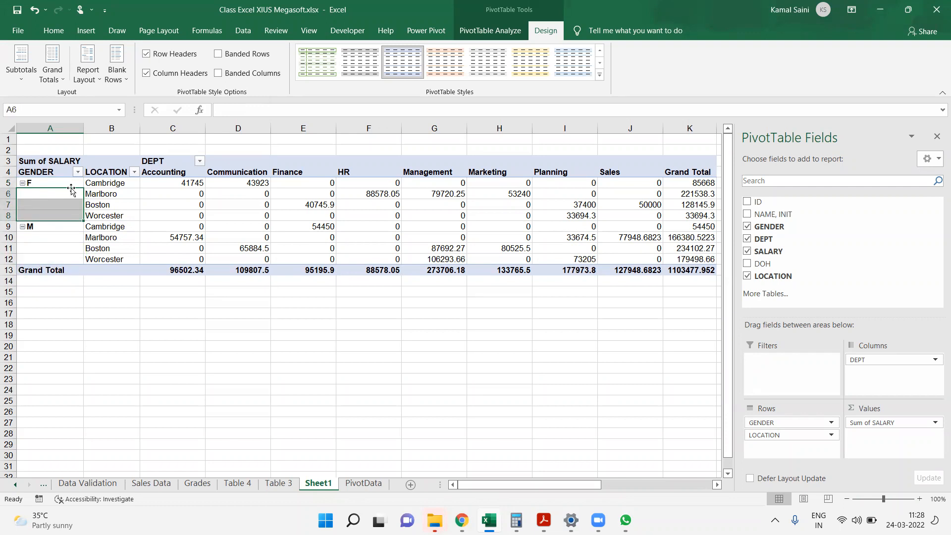
pyautogui.moveTo(110, 203); pyautogui.dragTo(106, 257)
pyautogui.click(87, 69)
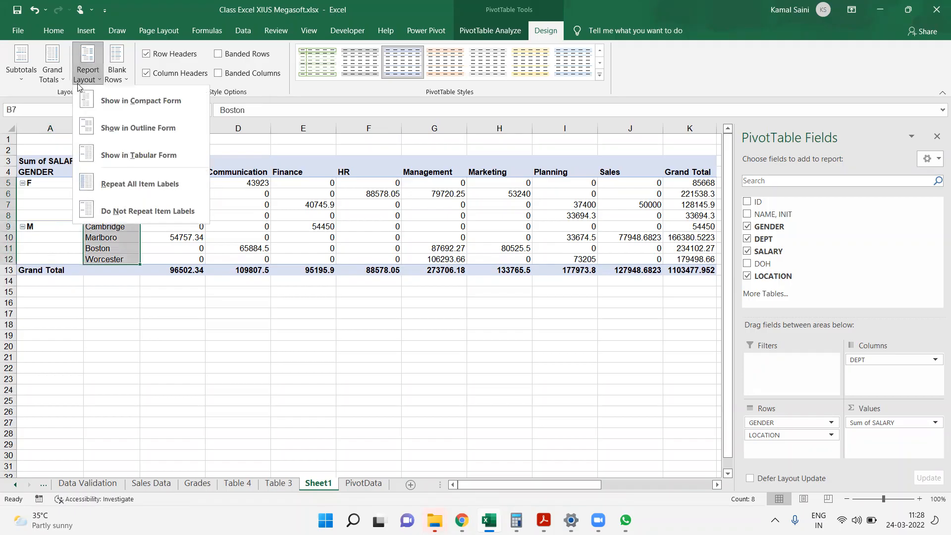
pyautogui.click(149, 188)
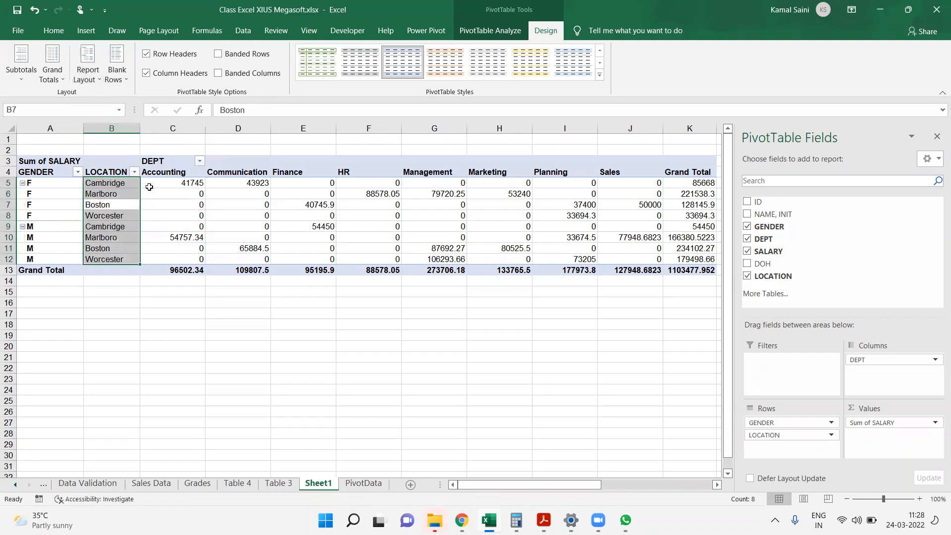
# Switch the repeated gender labels off for comparison, and set all item labels to repeat again.
pyautogui.click(53, 194)
pyautogui.moveTo(52, 200); pyautogui.dragTo(55, 218)
pyautogui.click(87, 69)
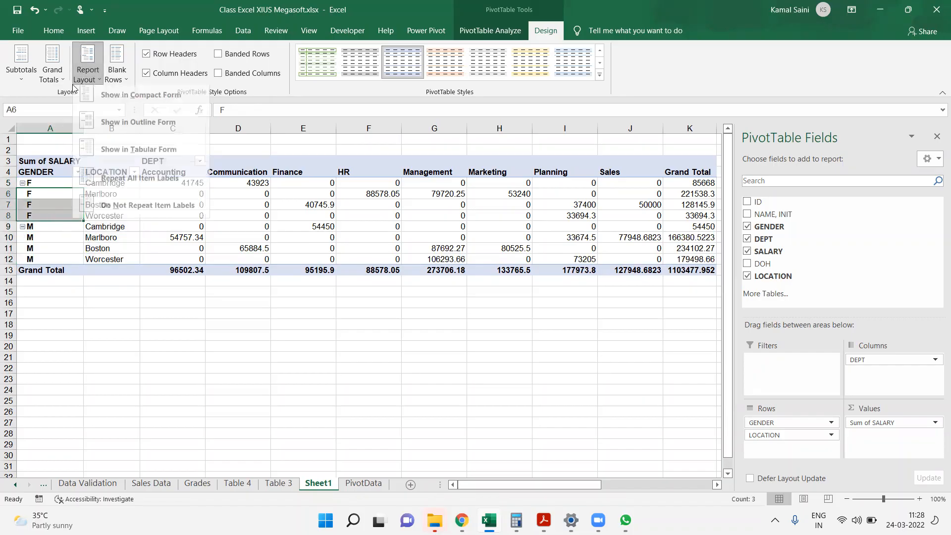
pyautogui.click(118, 218)
pyautogui.click(118, 218)
pyautogui.click(88, 69)
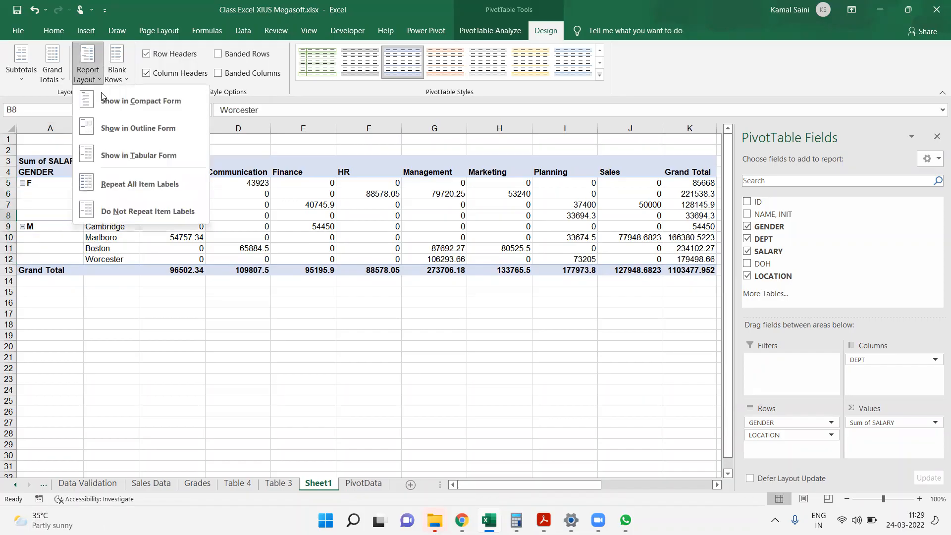
pyautogui.click(130, 188)
pyautogui.click(164, 229)
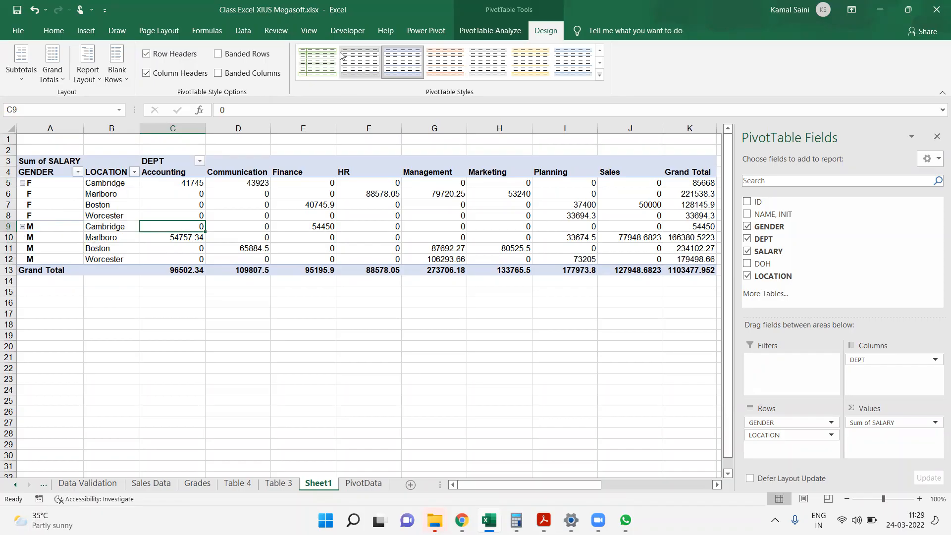
# Compare the PivotTable's banding options and leave banded rows turned on.
pyautogui.click(255, 53)
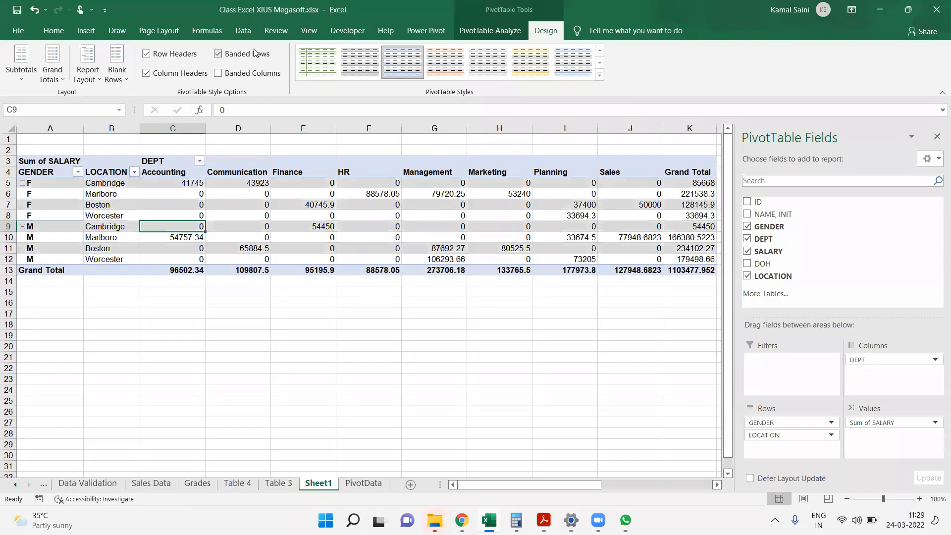
pyautogui.click(255, 53)
pyautogui.click(263, 73)
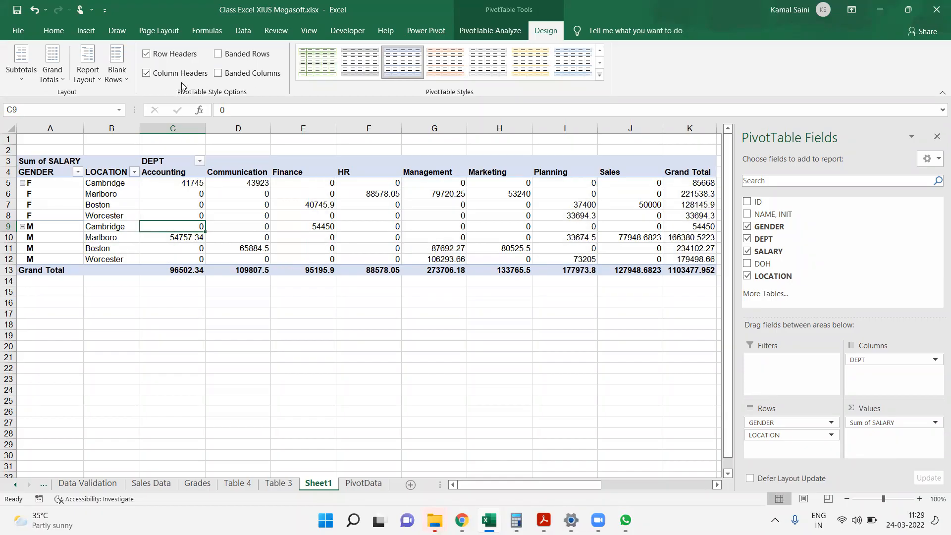
pyautogui.click(232, 62)
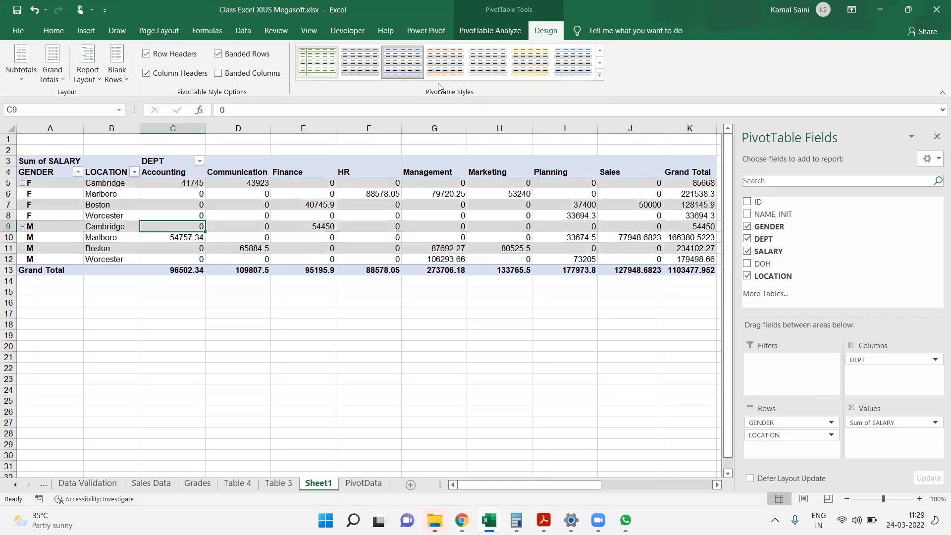
# Apply the grey PivotTable style from the last row of the Dark group.
pyautogui.click(598, 74)
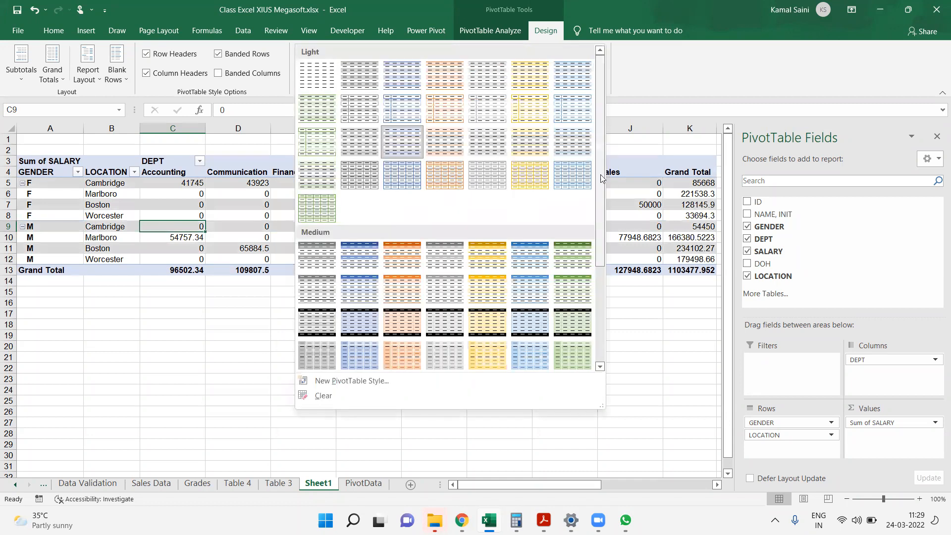
pyautogui.scroll(-3, 602, 295)
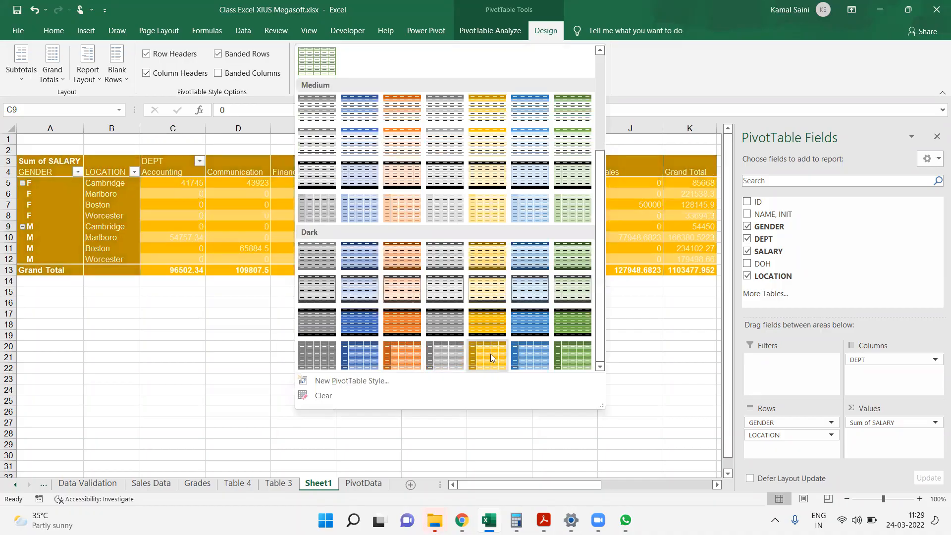
pyautogui.click(456, 354)
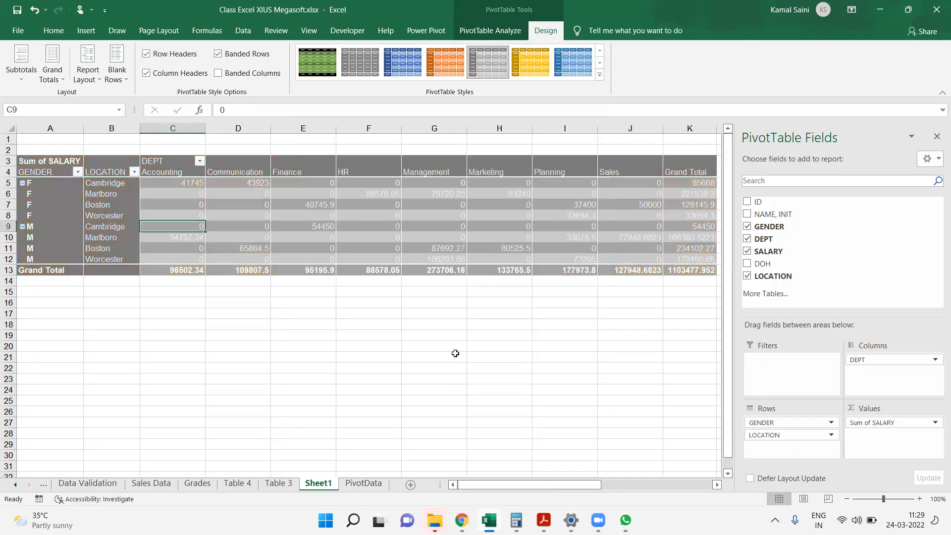
# Toggle the PivotTable's row headers and column headers off and on to compare their formatting.
pyautogui.click(175, 56)
pyautogui.click(175, 56)
pyautogui.click(175, 56)
pyautogui.click(173, 79)
pyautogui.click(174, 80)
pyautogui.click(173, 79)
pyautogui.click(173, 76)
pyautogui.click(175, 55)
pyautogui.click(241, 240)
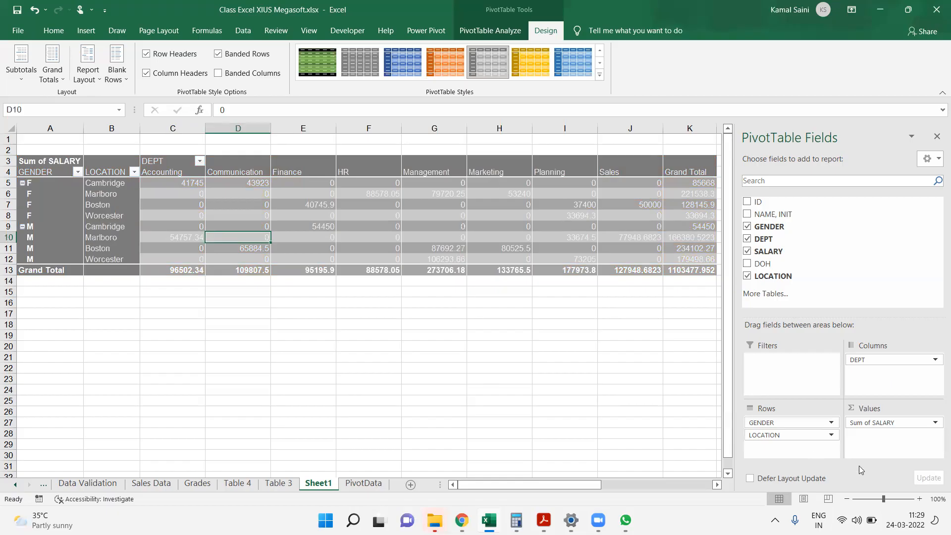
pyautogui.click(113, 243)
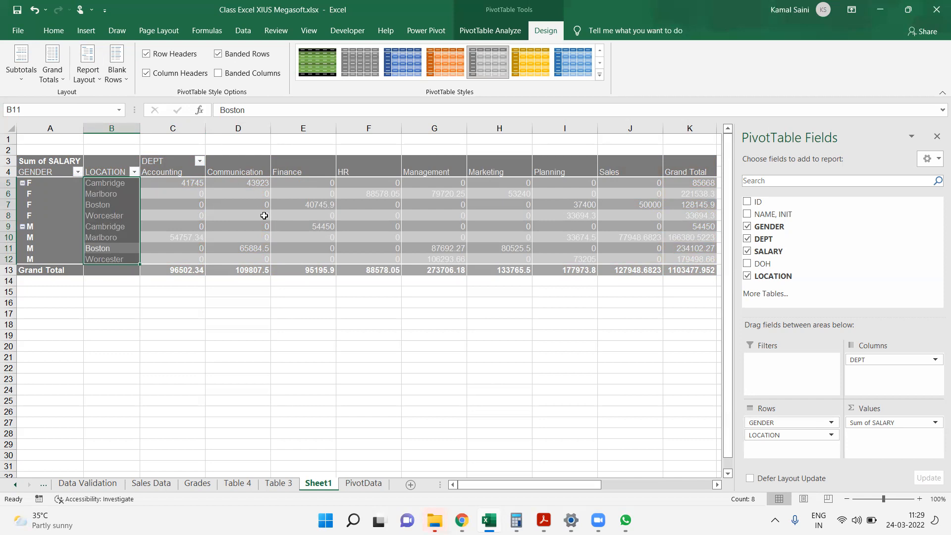
pyautogui.click(89, 75)
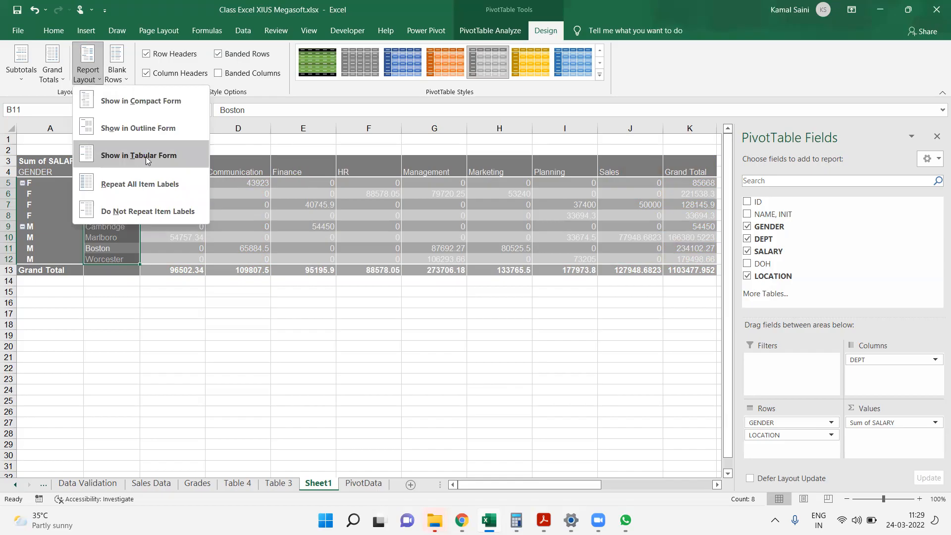
pyautogui.click(21, 78)
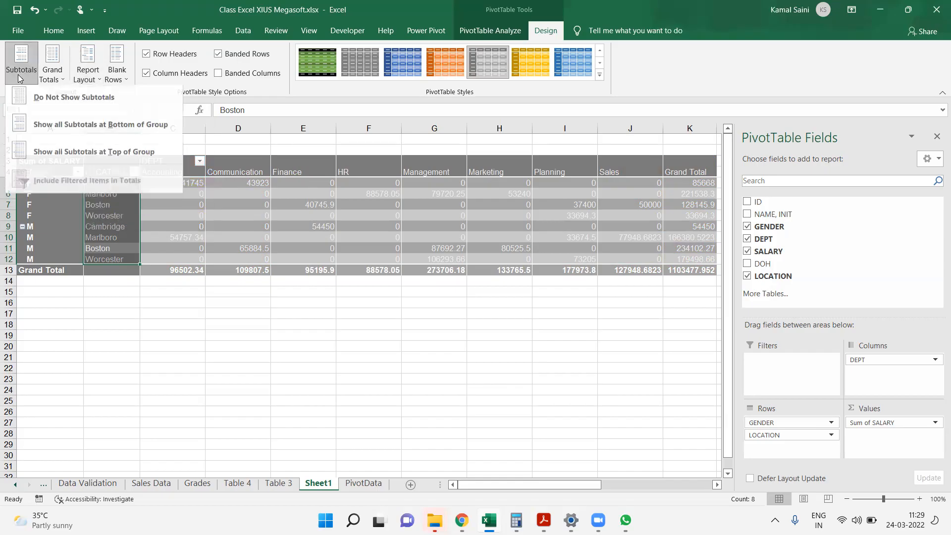
pyautogui.click(54, 80)
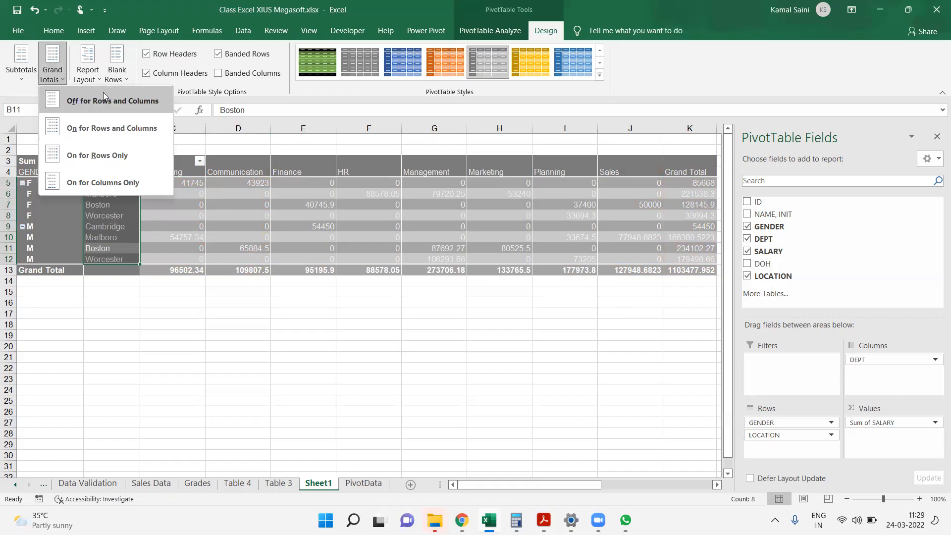
# Try banded columns in place of banded rows, and switch the PivotTable back to banded rows only.
pyautogui.click(268, 79)
pyautogui.click(261, 56)
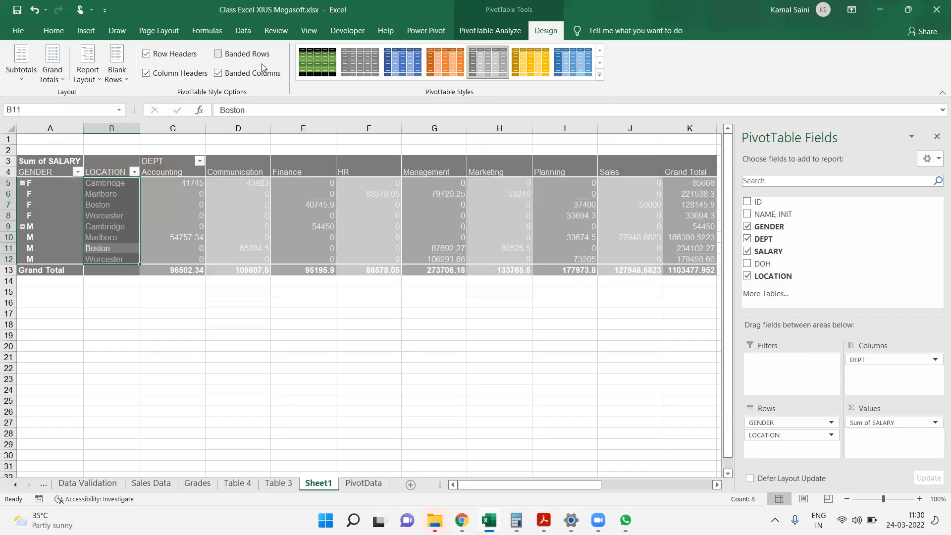
pyautogui.click(260, 73)
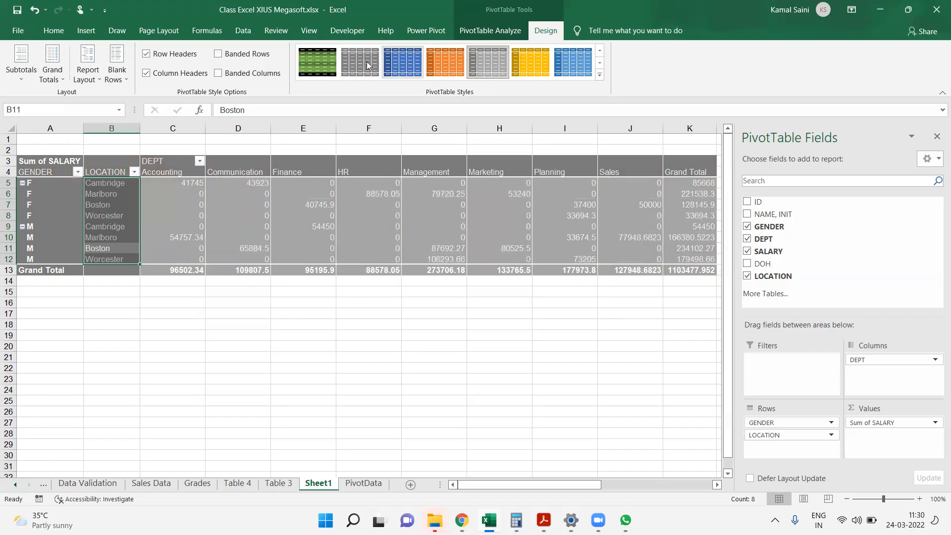
pyautogui.click(218, 53)
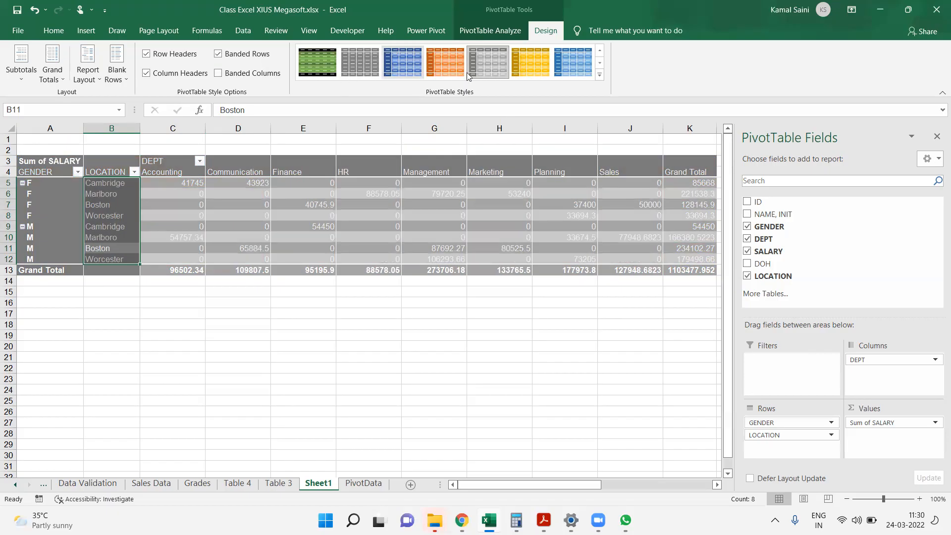
pyautogui.click(484, 246)
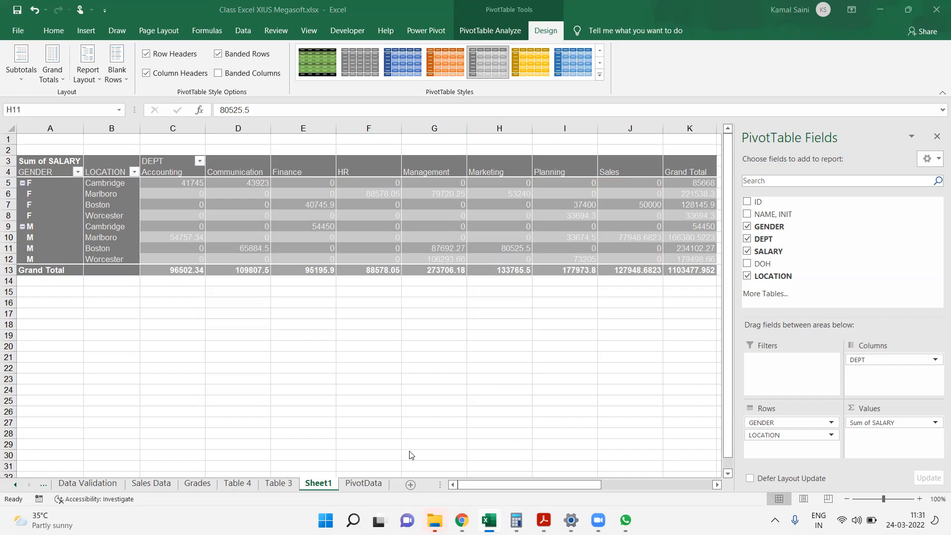
# Rename the worksheet holding the finished PivotTable as PT1.
pyautogui.doubleClick(321, 485)
pyautogui.write('PT1')
pyautogui.press('Return')
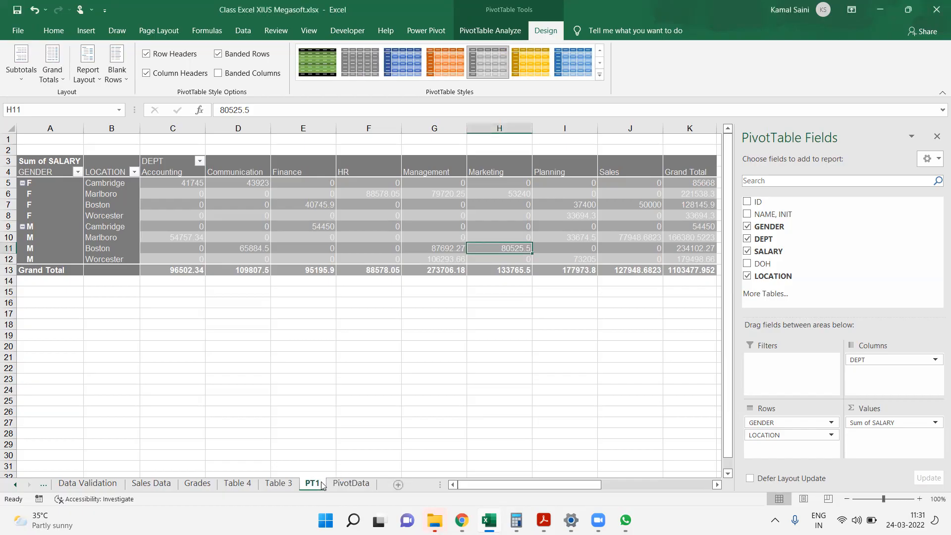
# Create a second PivotTable on a new worksheet from PivotData range A1:G19, basing it on the existing report's data.
pyautogui.click(347, 484)
pyautogui.hotkey('alt', 'd')
pyautogui.press('p')
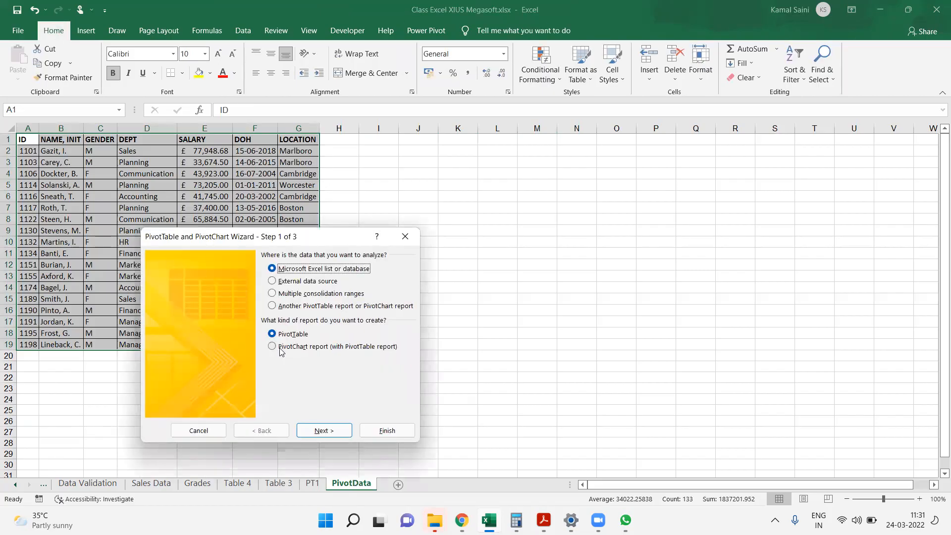
pyautogui.press('Return')
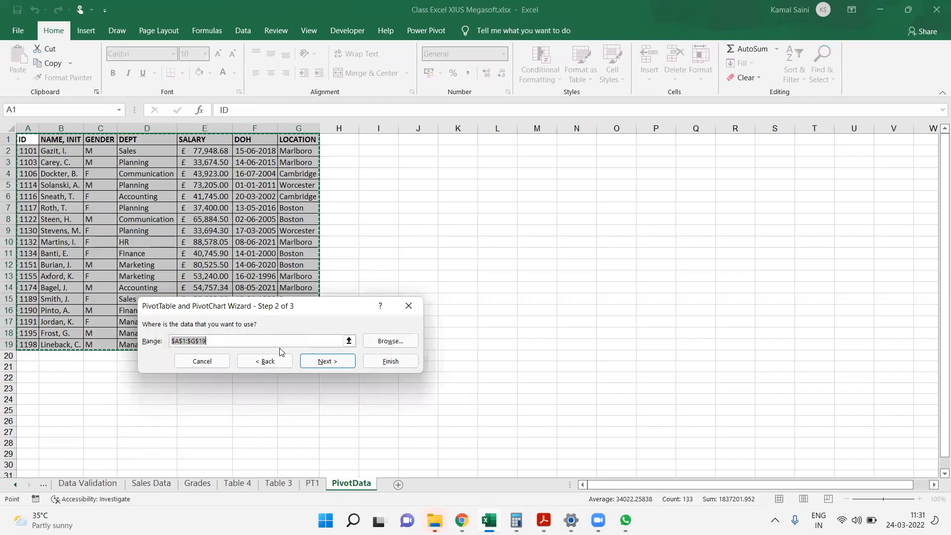
pyautogui.press('Return')
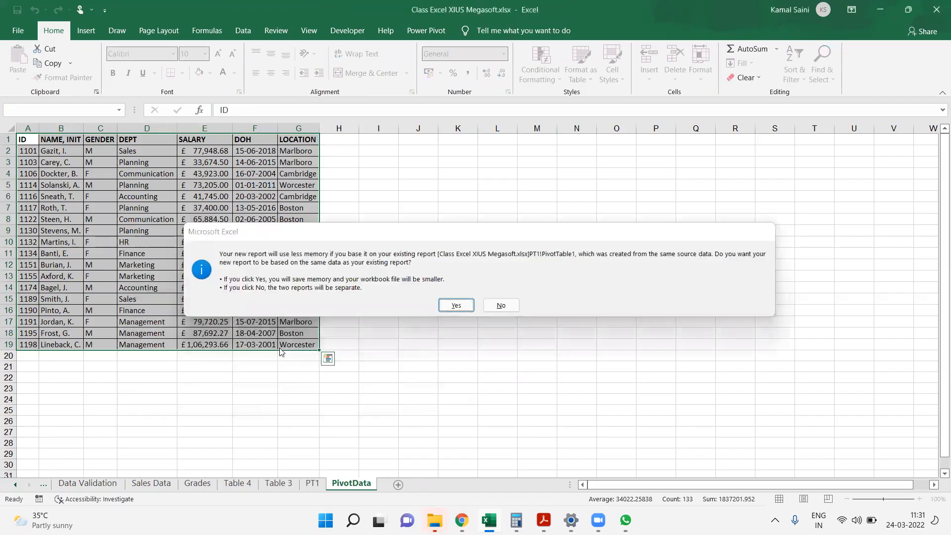
pyautogui.press('Return')
pyautogui.press('Return')
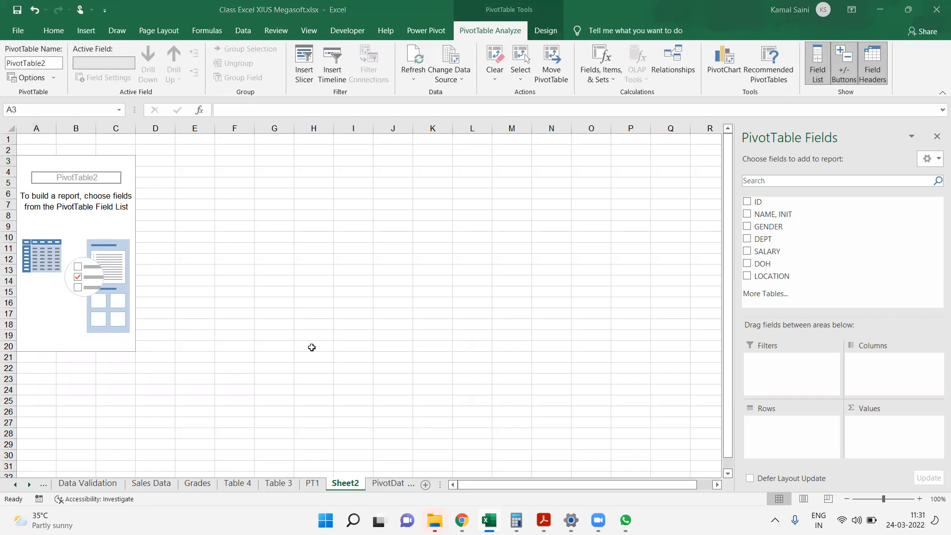
# Rename the new PivotTable's worksheet as PT2.
pyautogui.doubleClick(363, 483)
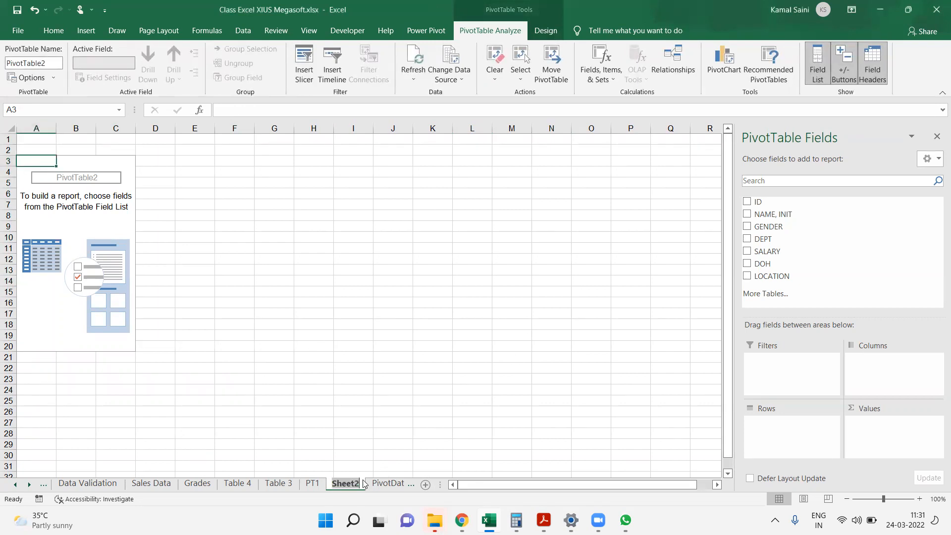
pyautogui.write('PT2')
pyautogui.press('Return')
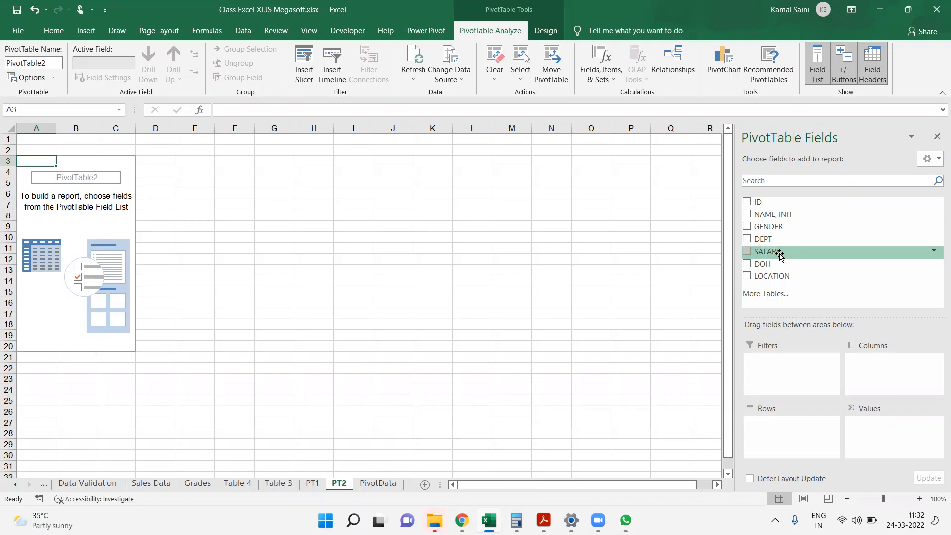
# Lay out the PT2 PivotTable with SALARY as the rows and a count of NAME, INIT as the values.
pyautogui.moveTo(778, 254); pyautogui.dragTo(813, 448)
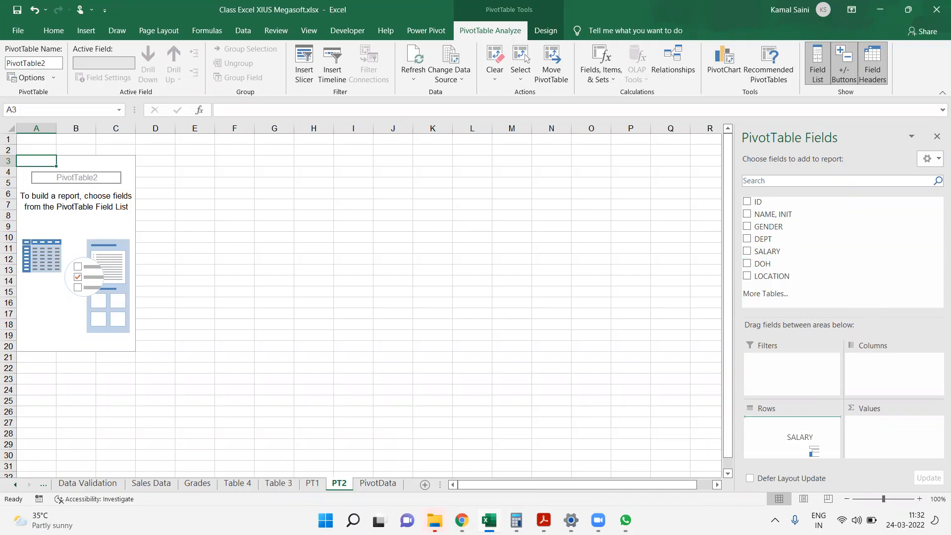
pyautogui.moveTo(814, 448); pyautogui.dragTo(899, 267)
pyautogui.moveTo(767, 252); pyautogui.dragTo(795, 441)
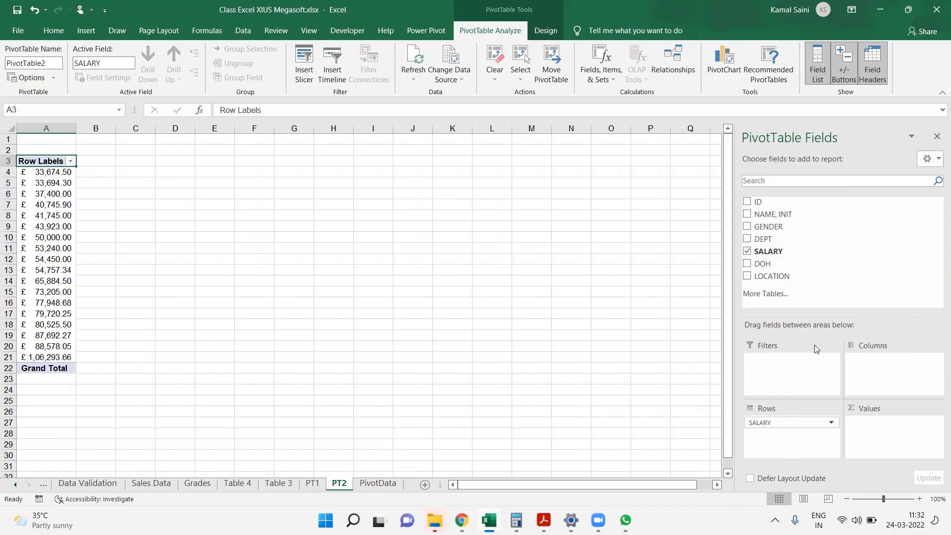
pyautogui.moveTo(787, 214); pyautogui.dragTo(923, 440)
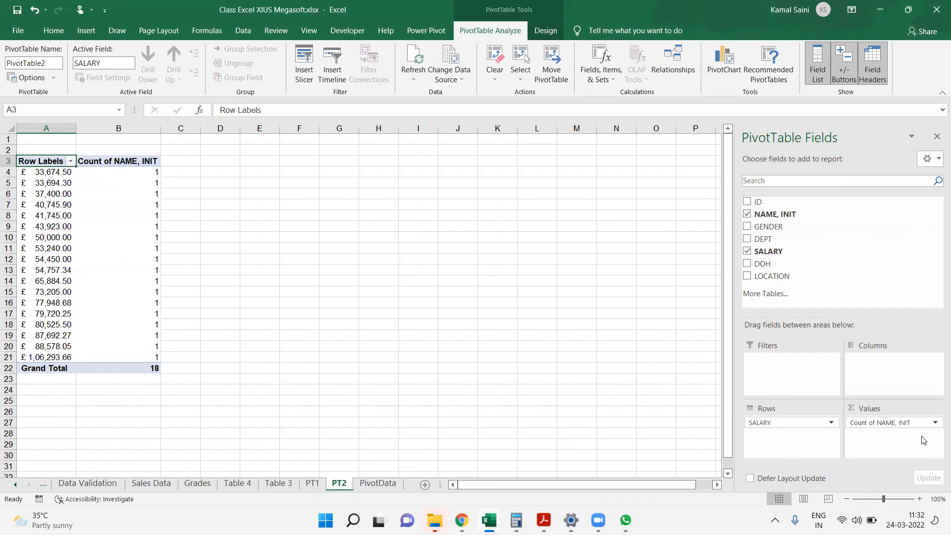
pyautogui.click(113, 300)
pyautogui.click(136, 241)
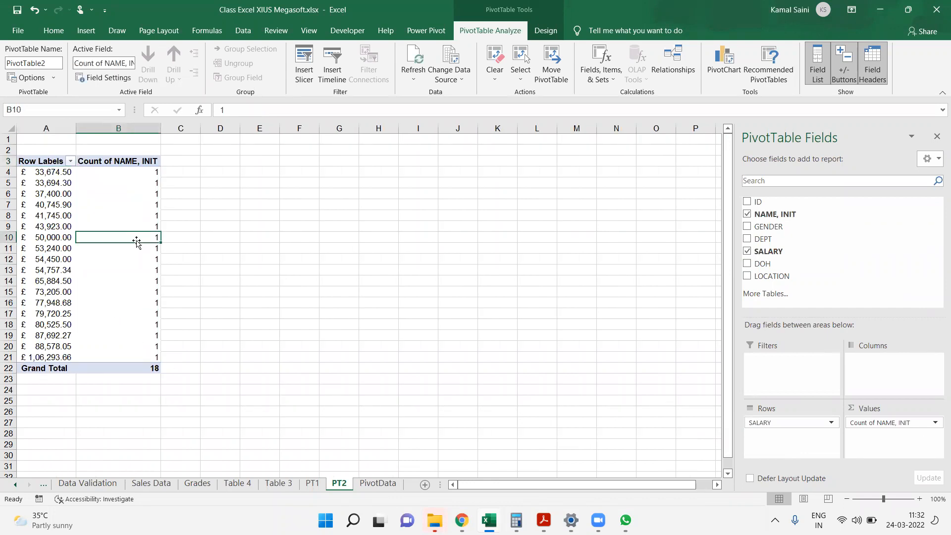
pyautogui.click(60, 237)
pyautogui.click(143, 239)
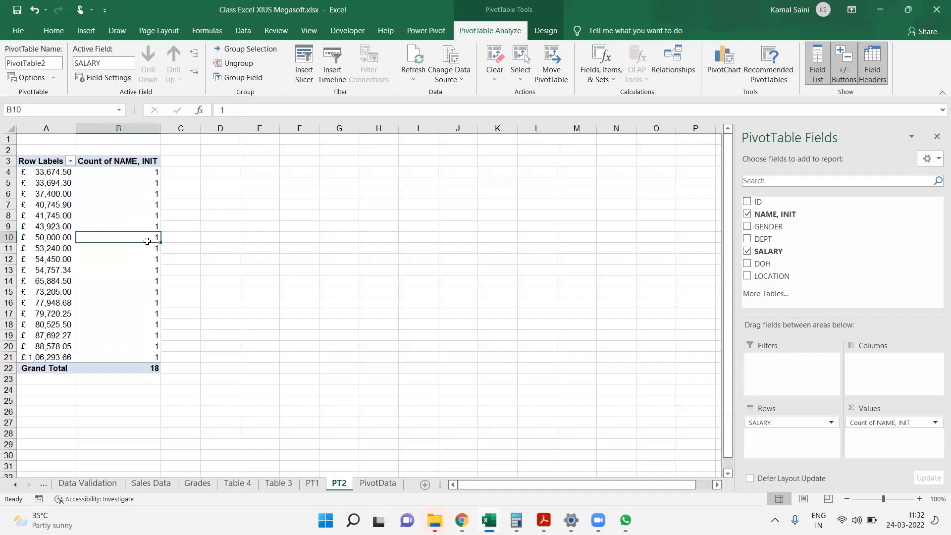
pyautogui.click(121, 345)
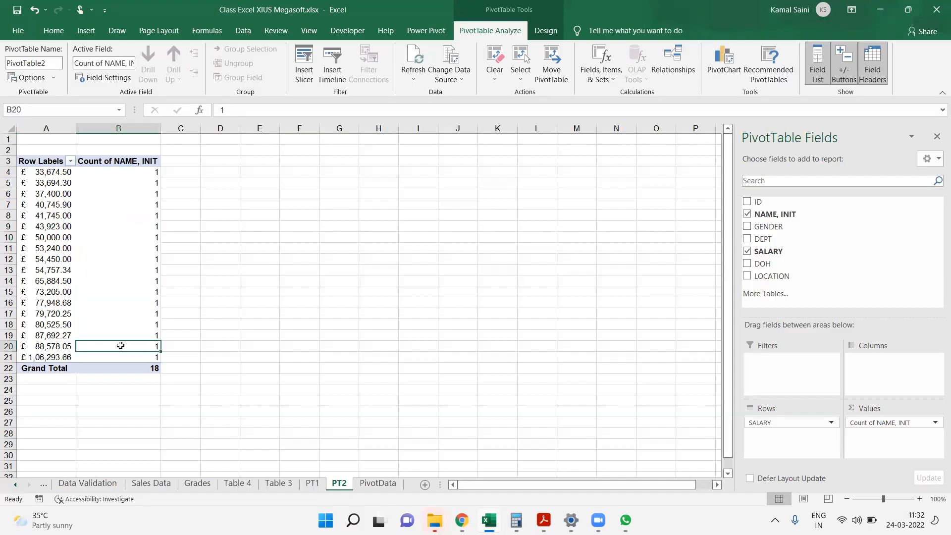
# Note the desired salary bands beside the PivotTable: 30-50K in G9, No of People in H9 and 50-70K in G10.
pyautogui.click(349, 224)
pyautogui.write('30-50K')
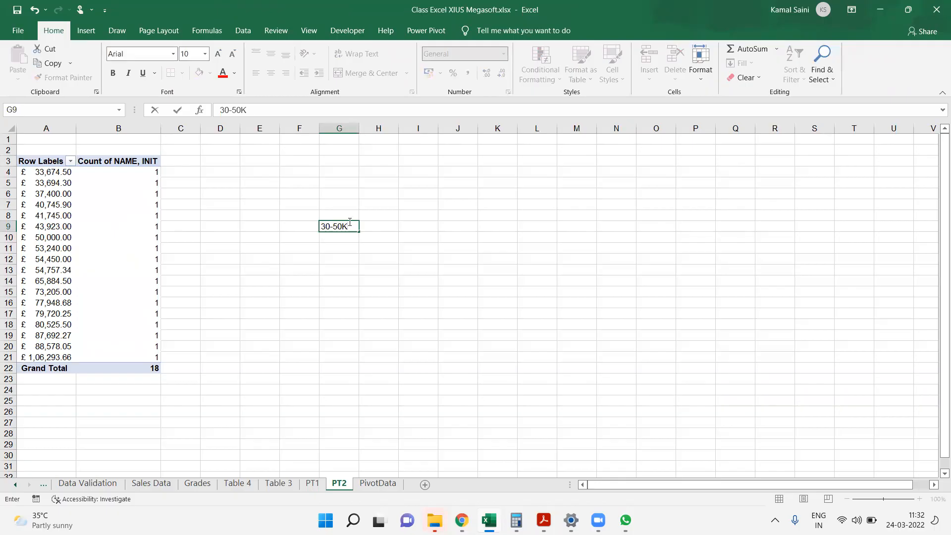
pyautogui.press('Tab')
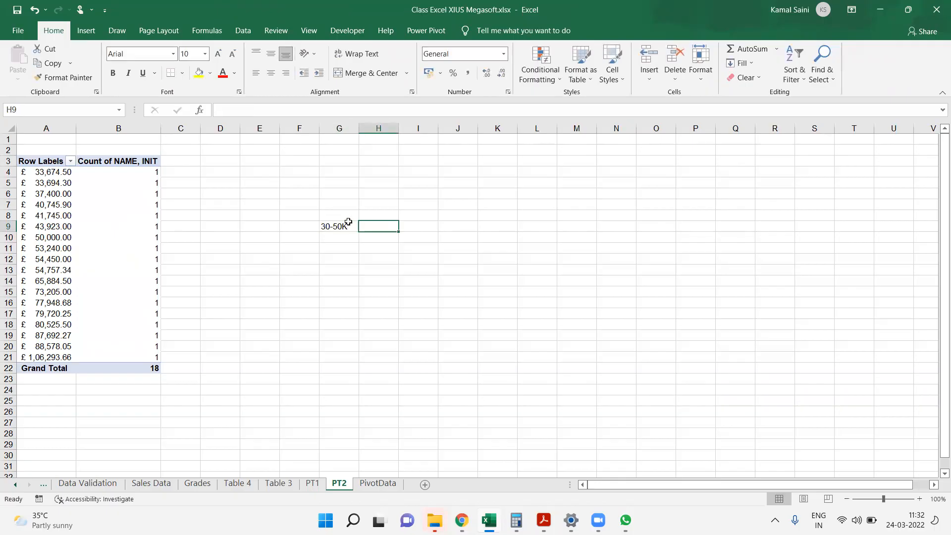
pyautogui.write('No of P')
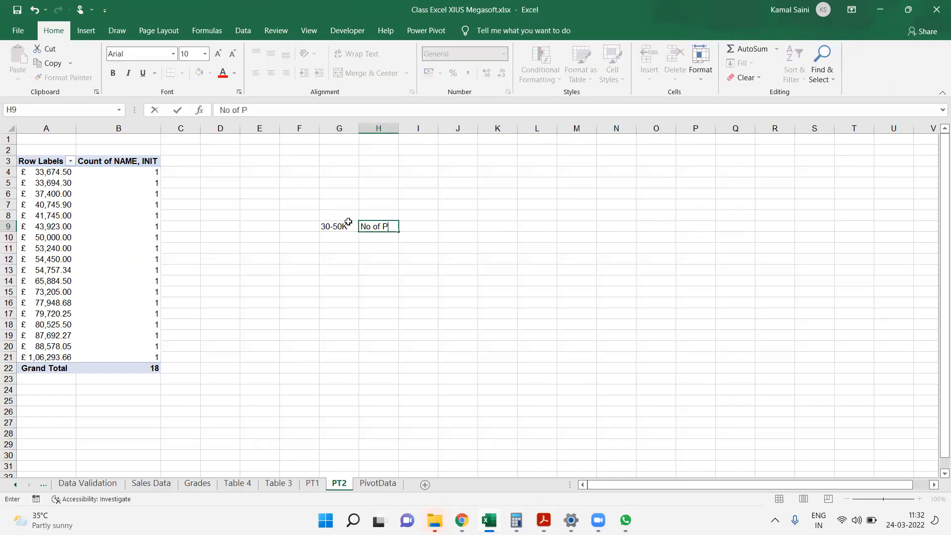
pyautogui.write('eople')
pyautogui.press('Return')
pyautogui.write('5')
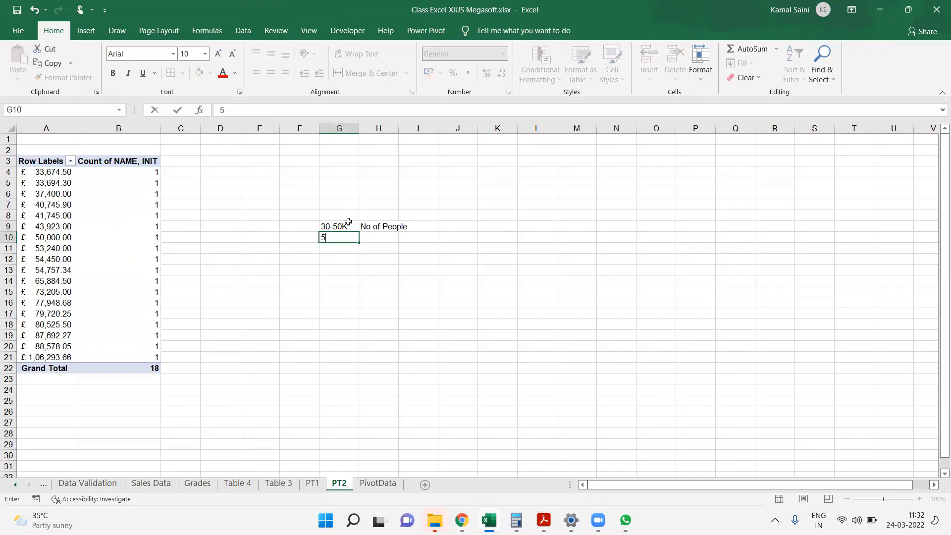
pyautogui.write('0-75K')
pyautogui.press('Return')
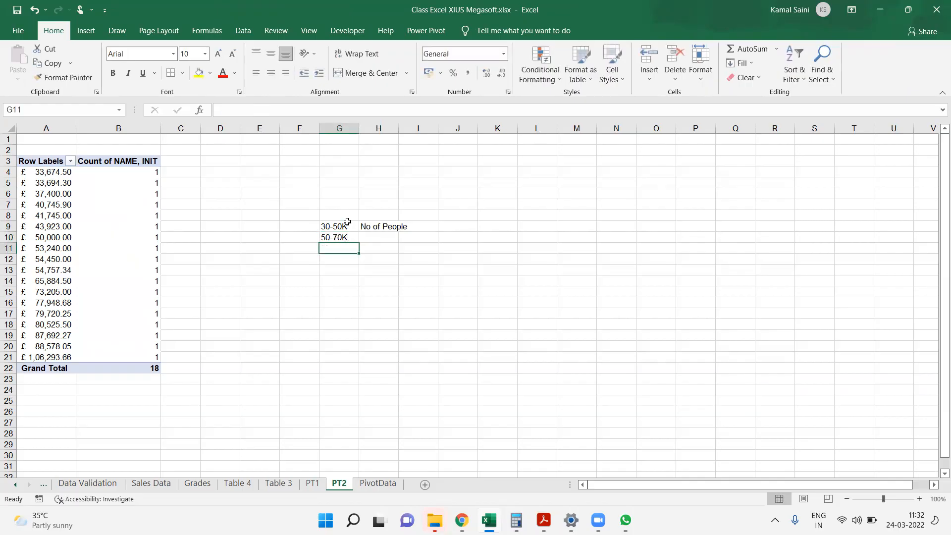
pyautogui.click(104, 251)
pyautogui.click(39, 207)
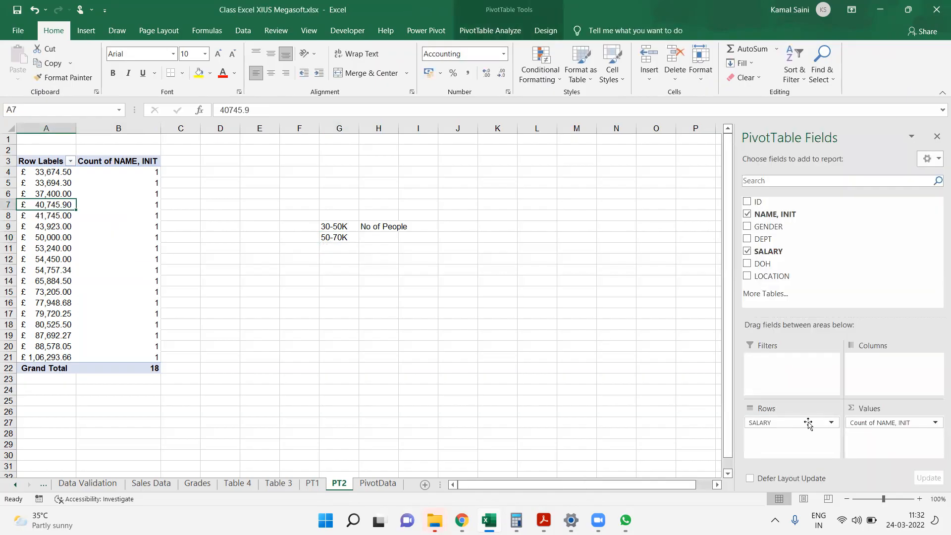
pyautogui.click(52, 252)
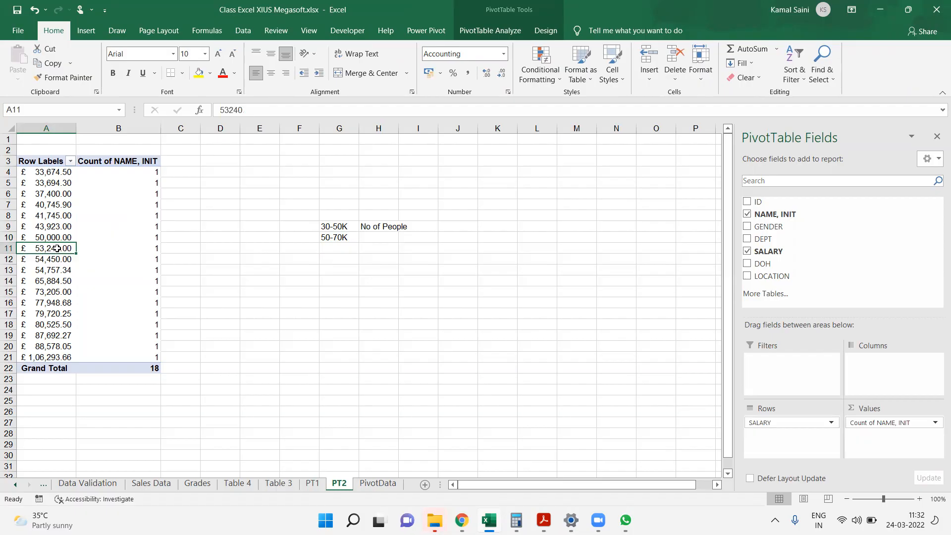
pyautogui.rightClick(58, 249)
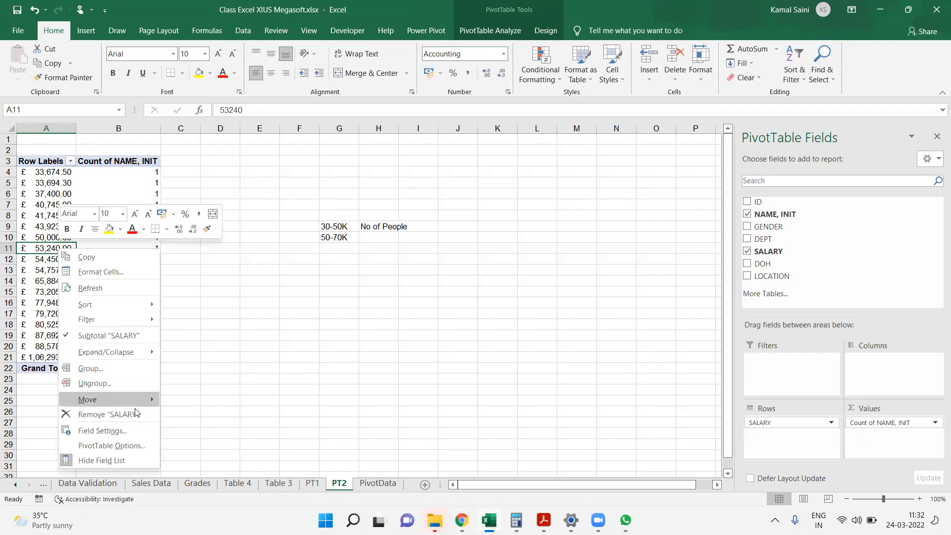
pyautogui.click(100, 368)
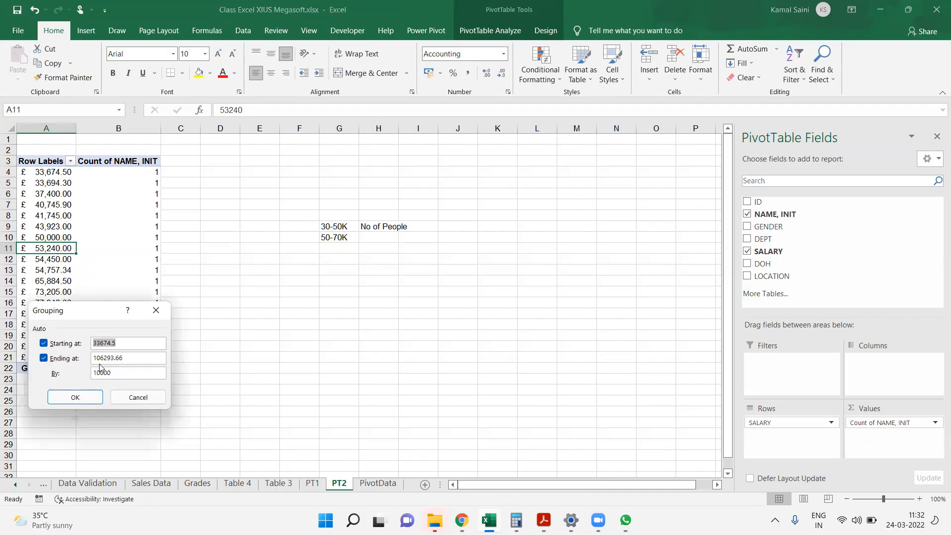
pyautogui.write('30000')
pyautogui.press('Escape')
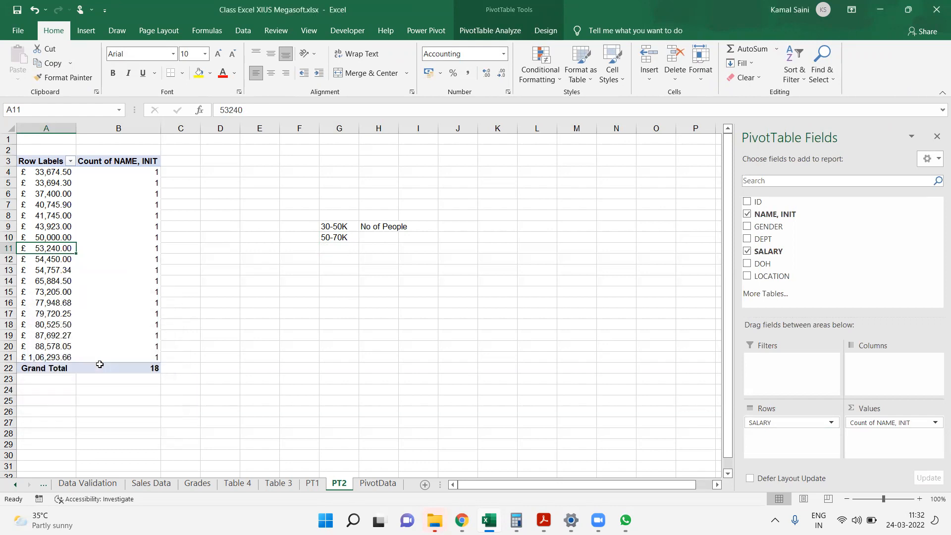
# Group the SALARY row labels starting at 30000 and ending at 110000, in intervals of 20000.
pyautogui.rightClick(49, 249)
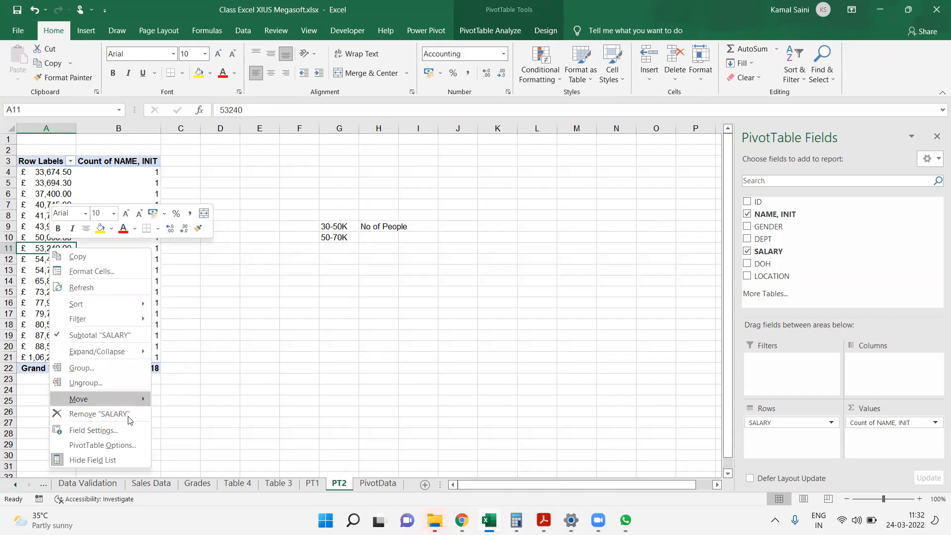
pyautogui.click(110, 368)
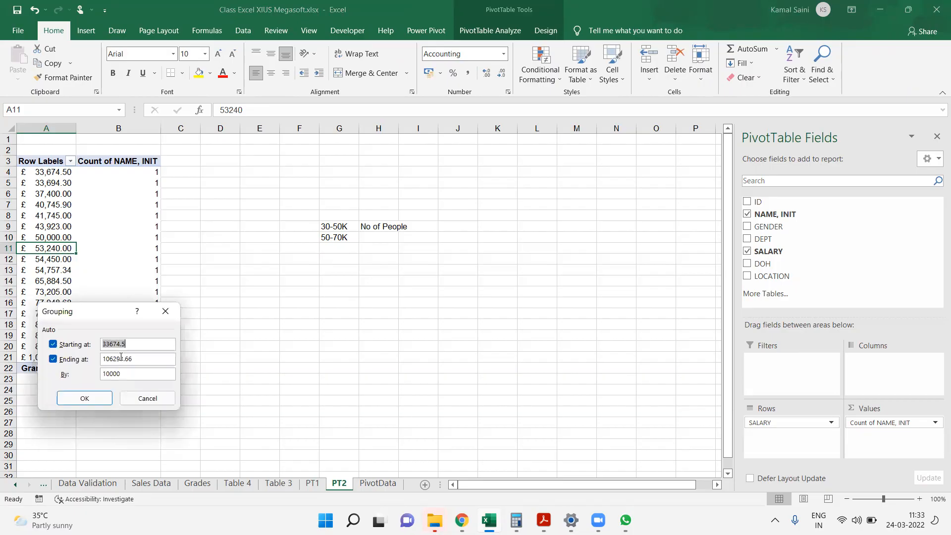
pyautogui.moveTo(99, 318); pyautogui.dragTo(519, 222)
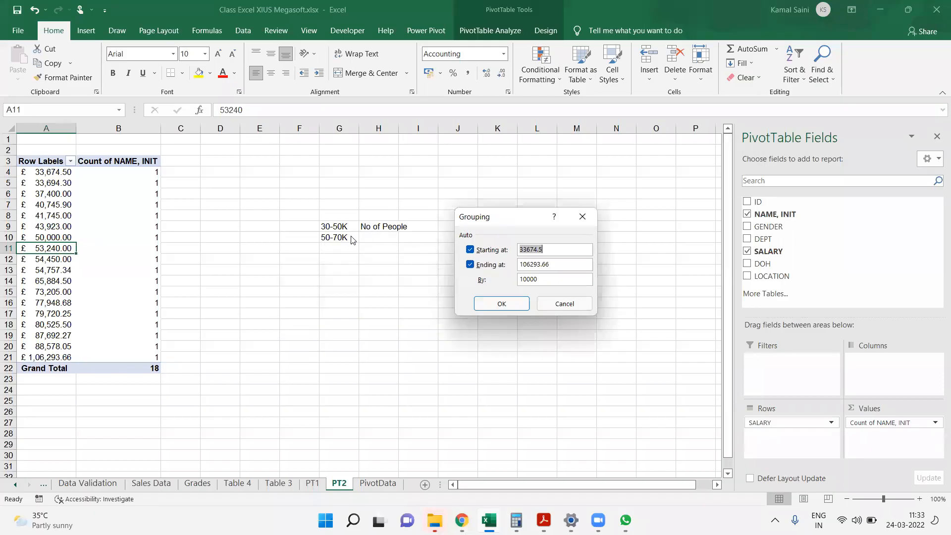
pyautogui.click(522, 279)
pyautogui.press('BackSpace')
pyautogui.write('2')
pyautogui.moveTo(550, 250); pyautogui.dragTo(498, 253)
pyautogui.write('30000')
pyautogui.press('Tab')
pyautogui.press('Tab')
pyautogui.write('110000')
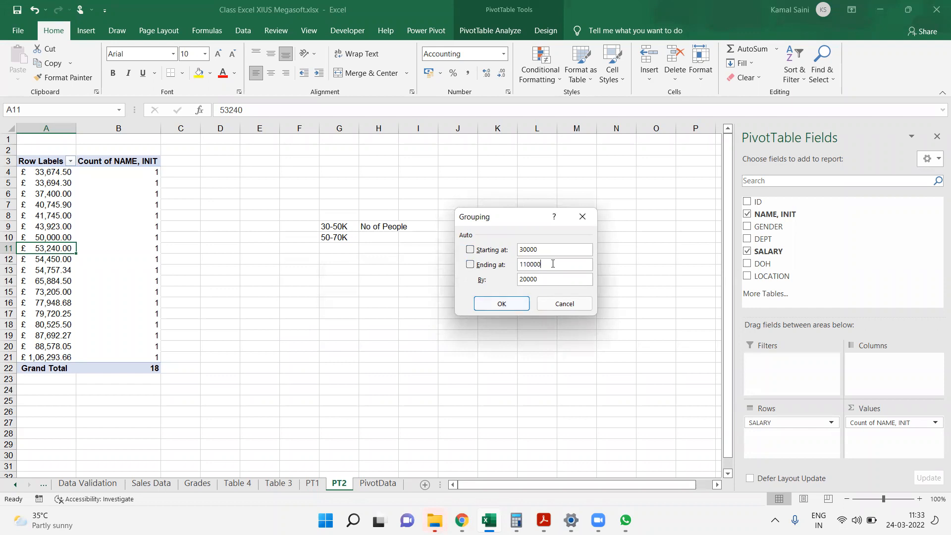
pyautogui.click(514, 305)
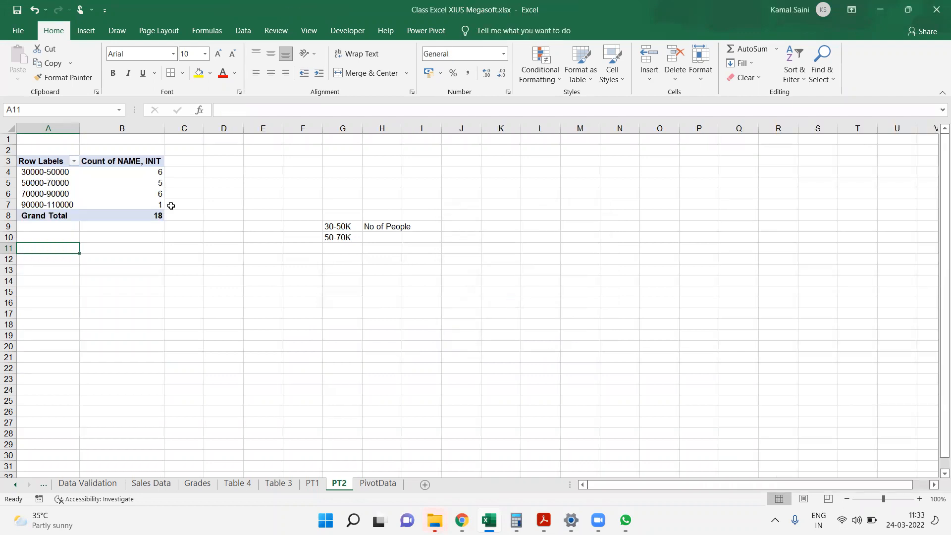
# Capture the Grouping dialog with its salary settings and paste the picture onto the sheet just below the PivotTable.
pyautogui.click(64, 185)
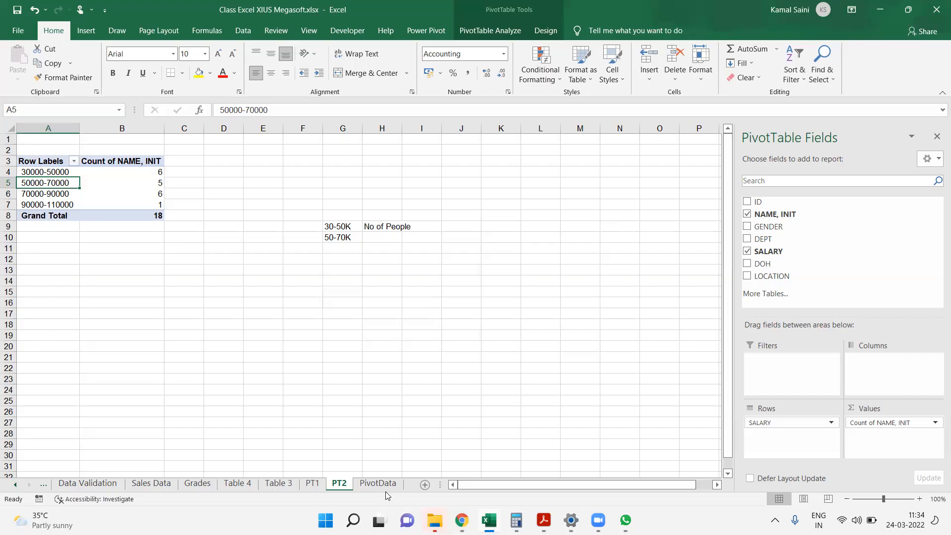
pyautogui.rightClick(56, 183)
pyautogui.click(99, 309)
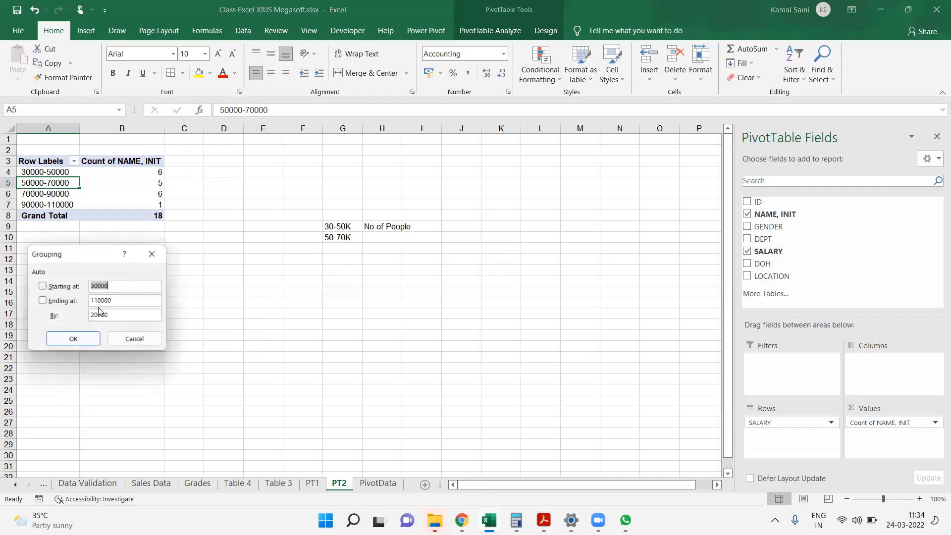
pyautogui.moveTo(86, 260); pyautogui.dragTo(353, 306)
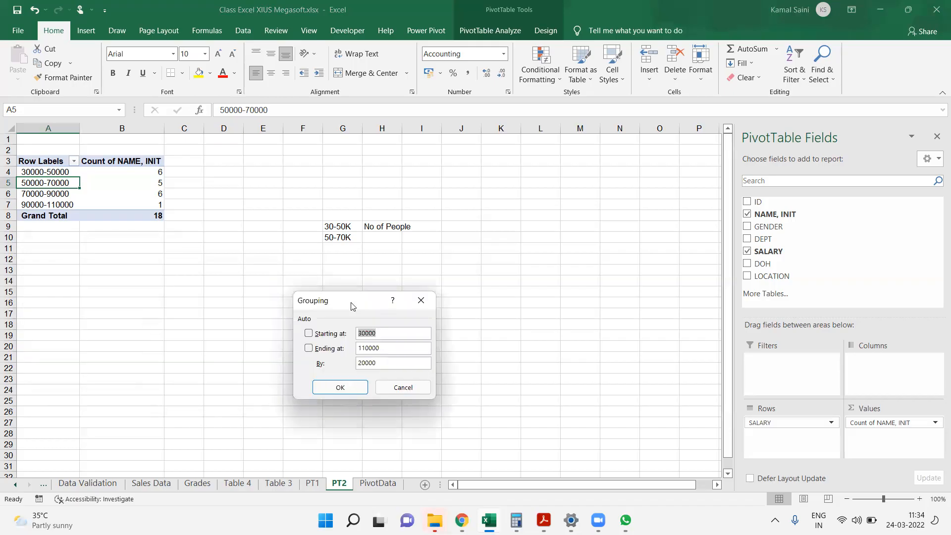
pyautogui.click(421, 300)
pyautogui.click(204, 276)
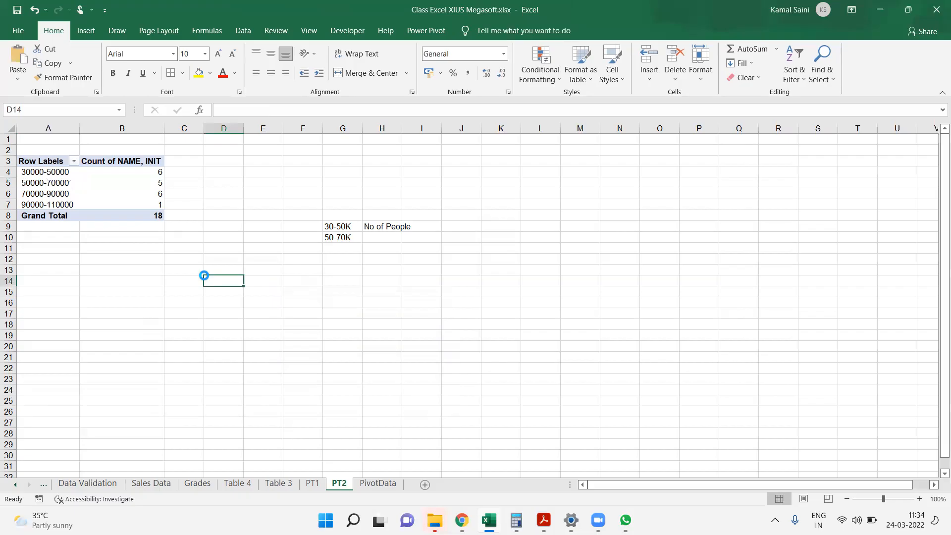
pyautogui.hotkey('ctrl', 'v')
pyautogui.moveTo(240, 277); pyautogui.dragTo(67, 258)
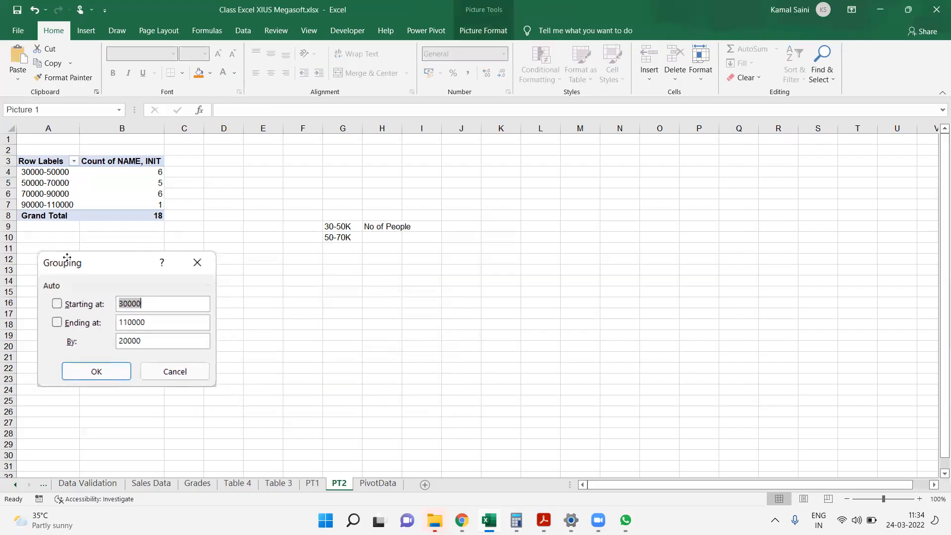
pyautogui.click(52, 193)
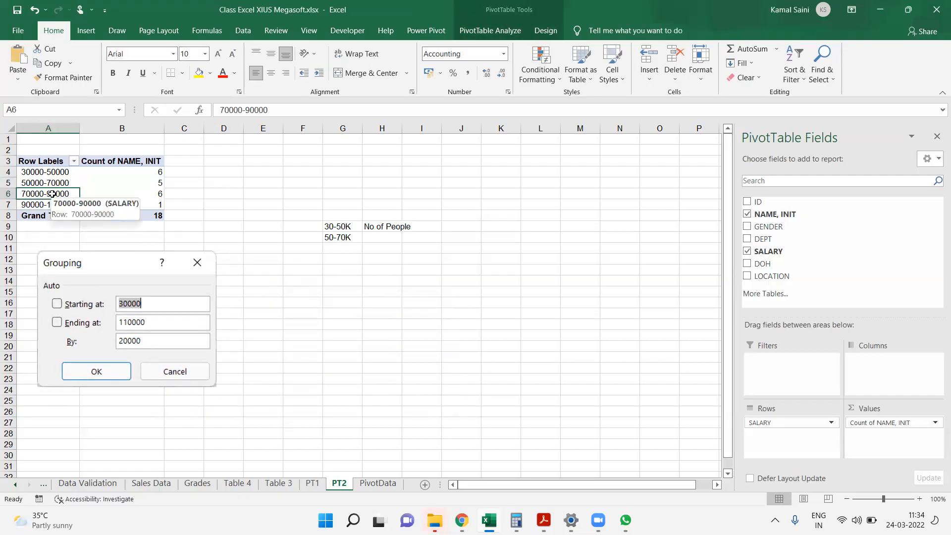
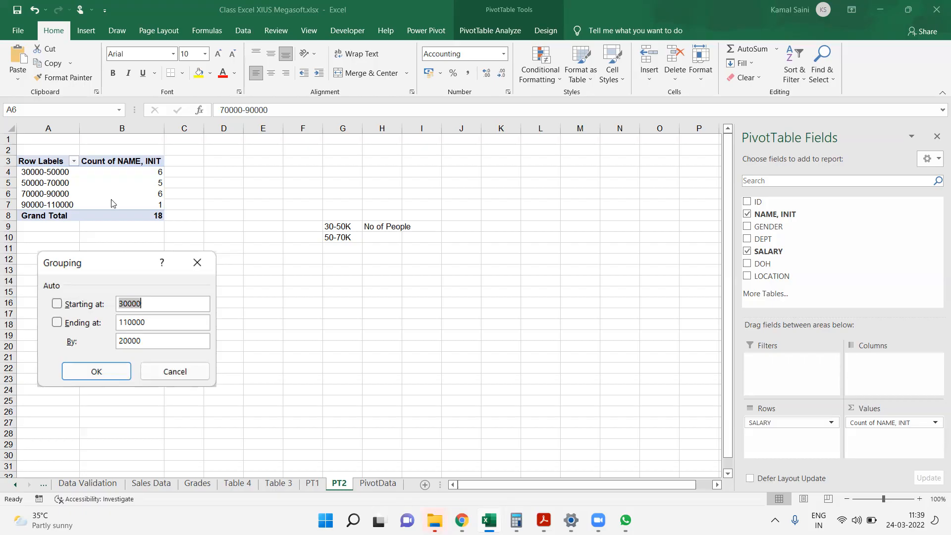
pyautogui.click(53, 191)
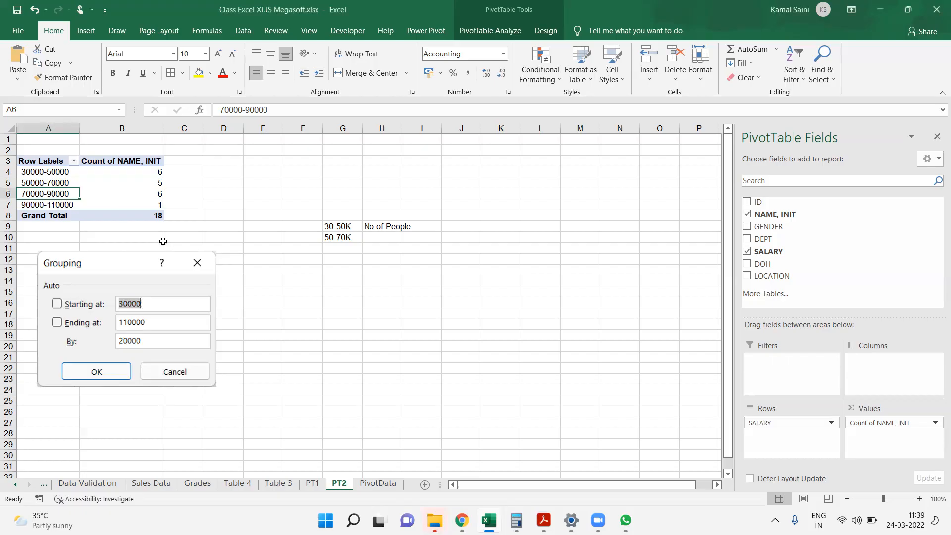
pyautogui.click(60, 182)
pyautogui.rightClick(59, 183)
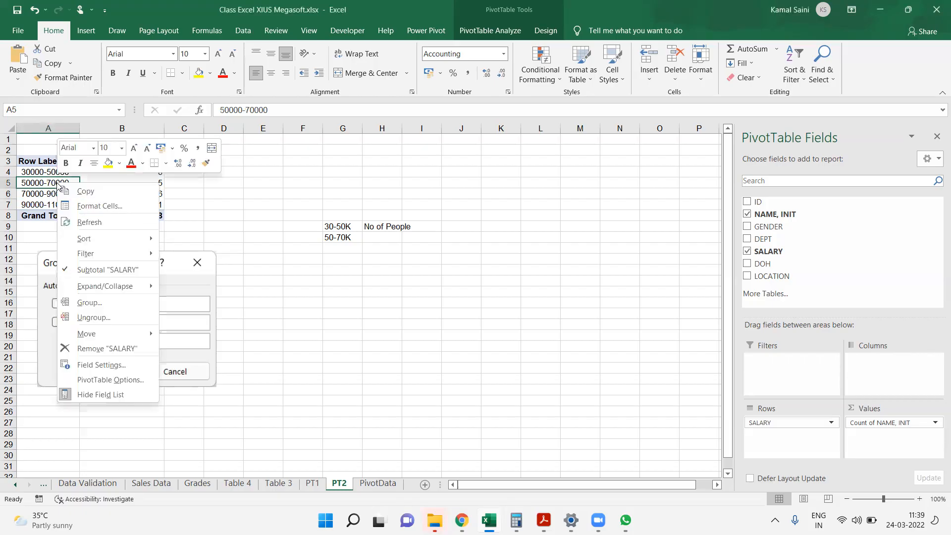
pyautogui.click(89, 303)
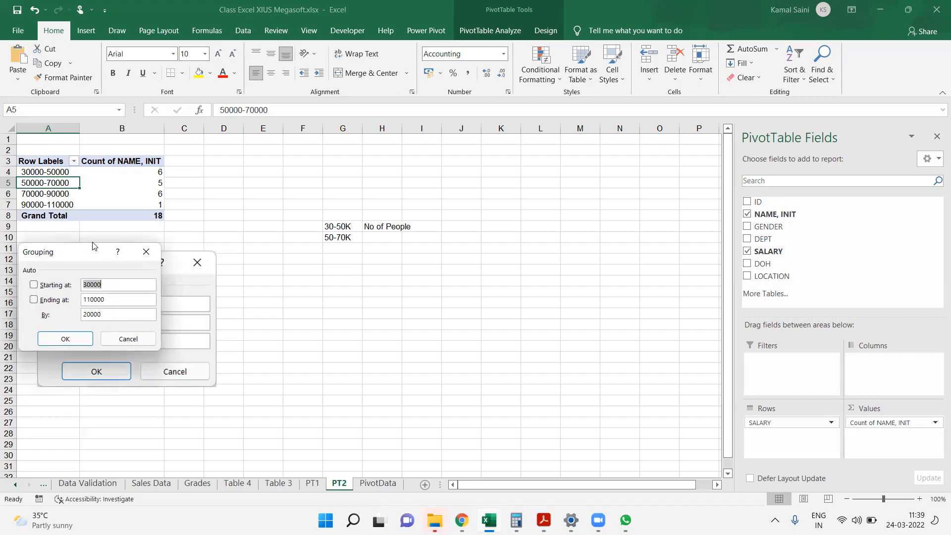
pyautogui.moveTo(86, 254); pyautogui.dragTo(291, 278)
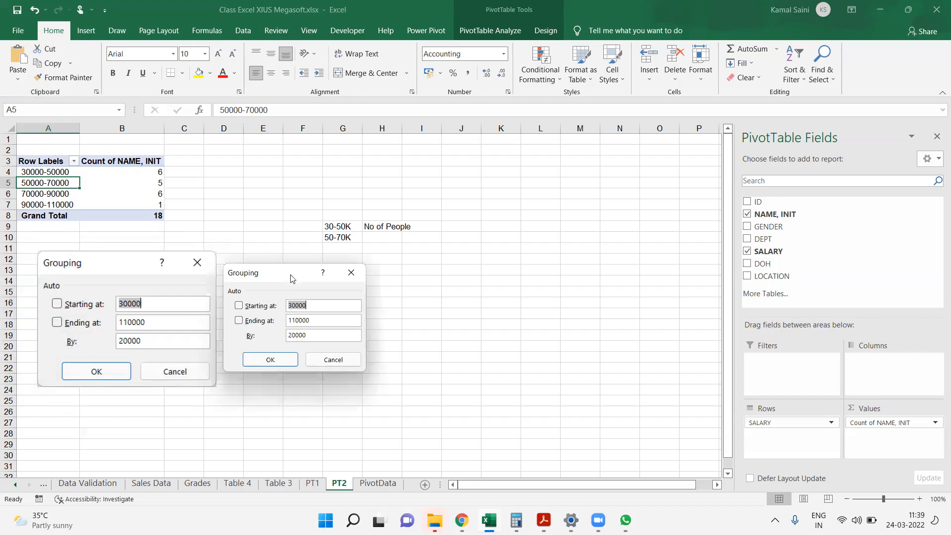
pyautogui.click(351, 272)
# Ungroup the SALARY bands in the PivotTable's row labels.
pyautogui.rightClick(40, 181)
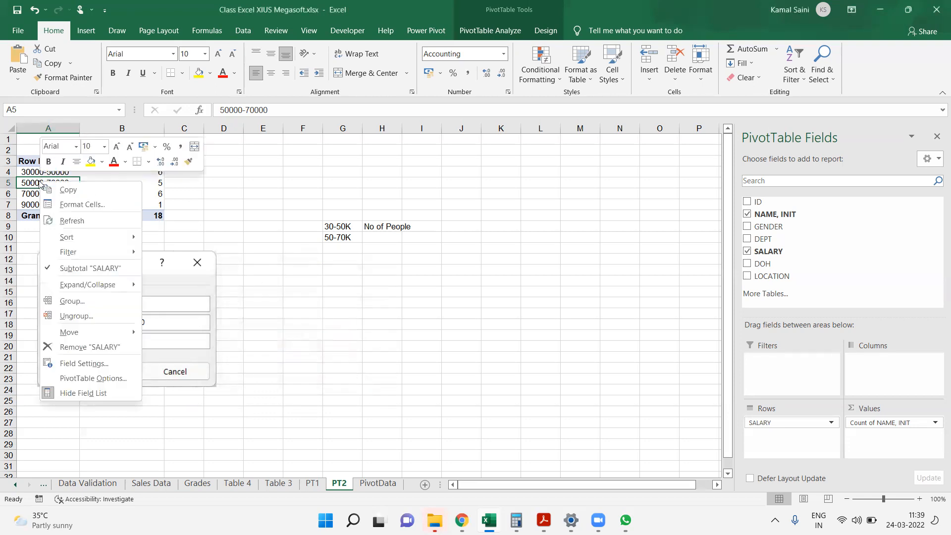
pyautogui.click(90, 317)
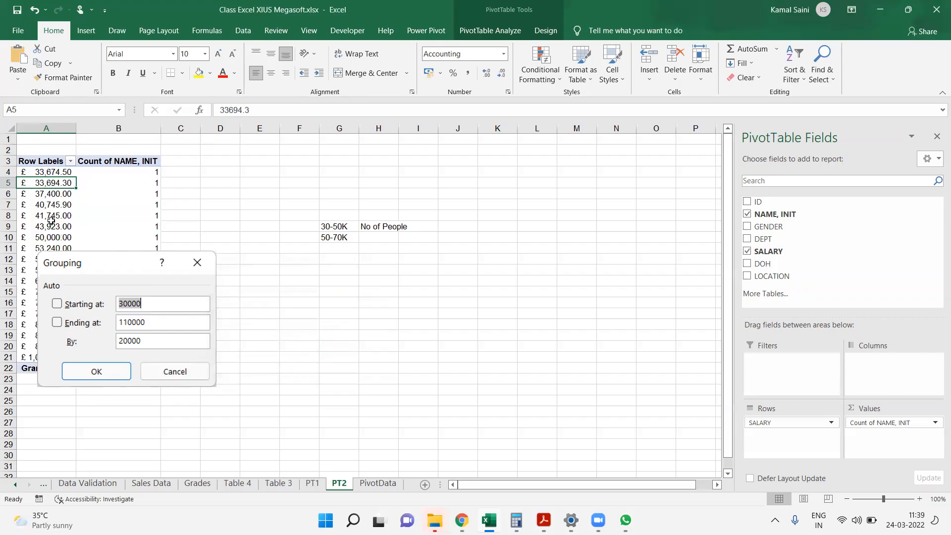
pyautogui.click(49, 217)
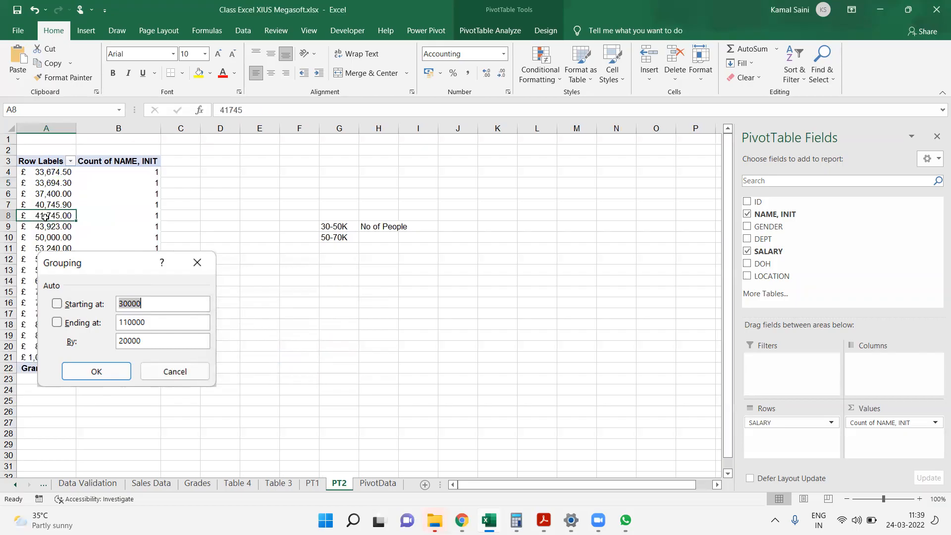
# Group the SALARY row labels starting at 30000 in intervals of 10000.
pyautogui.rightClick(45, 217)
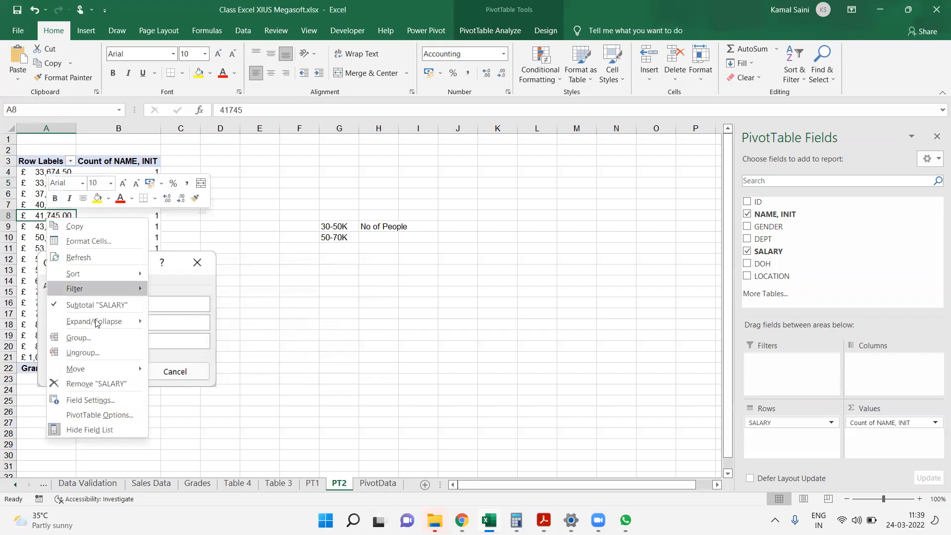
pyautogui.click(78, 338)
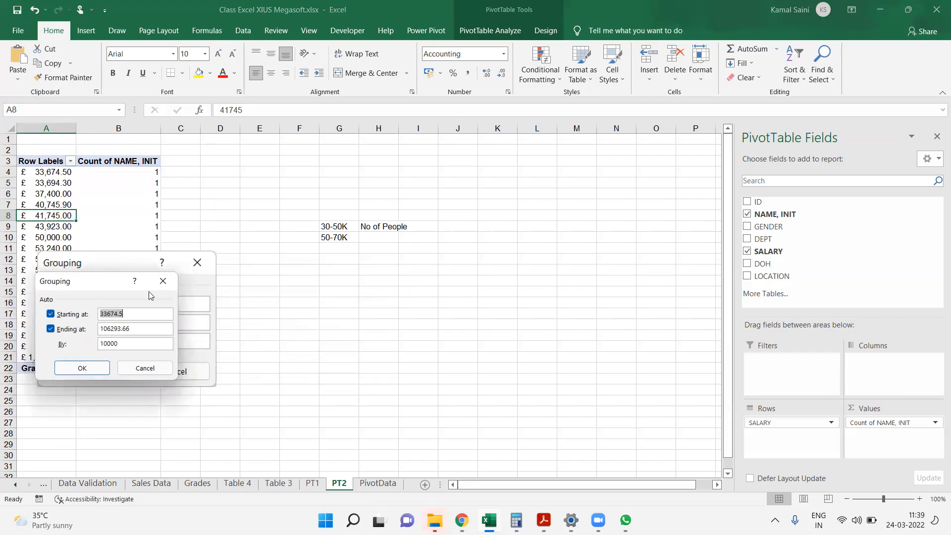
pyautogui.write('30000')
pyautogui.press('Tab')
pyautogui.press('Tab')
pyautogui.write('1000')
pyautogui.press('BackSpace')
pyautogui.press('BackSpace')
pyautogui.press('BackSpace')
pyautogui.write('10000')
pyautogui.press('Return')
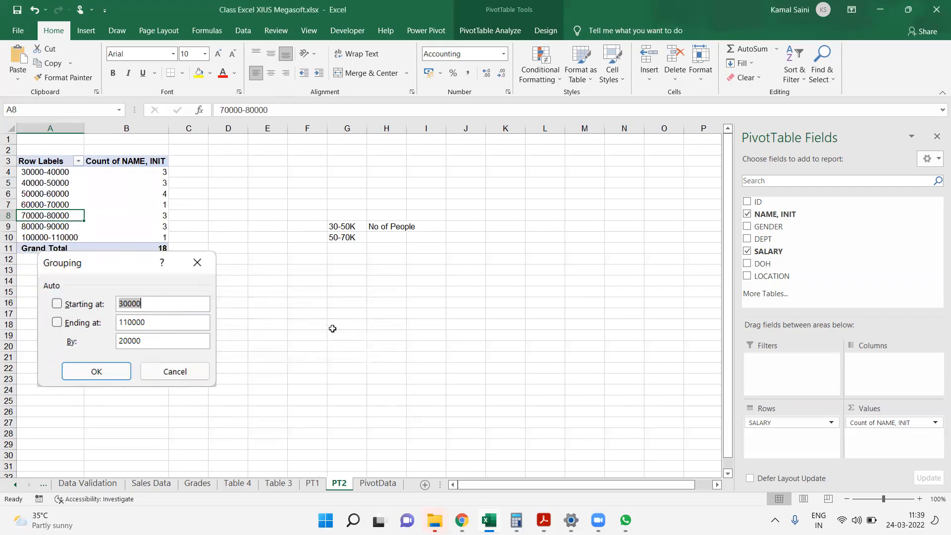
# Regroup the SALARY bands in the PivotTable into intervals of 20000.
pyautogui.click(58, 183)
pyautogui.rightClick(58, 183)
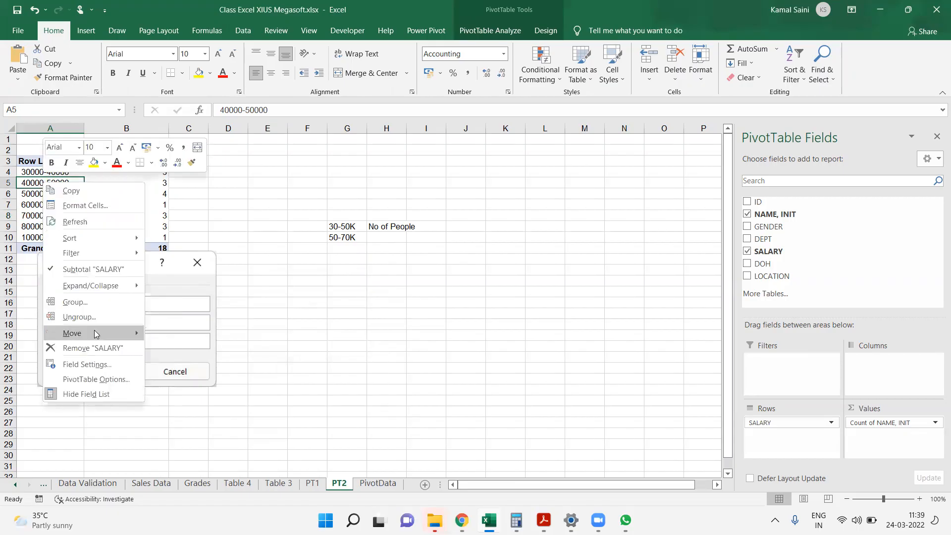
pyautogui.click(83, 303)
pyautogui.click(84, 313)
pyautogui.press('BackSpace')
pyautogui.write('20000')
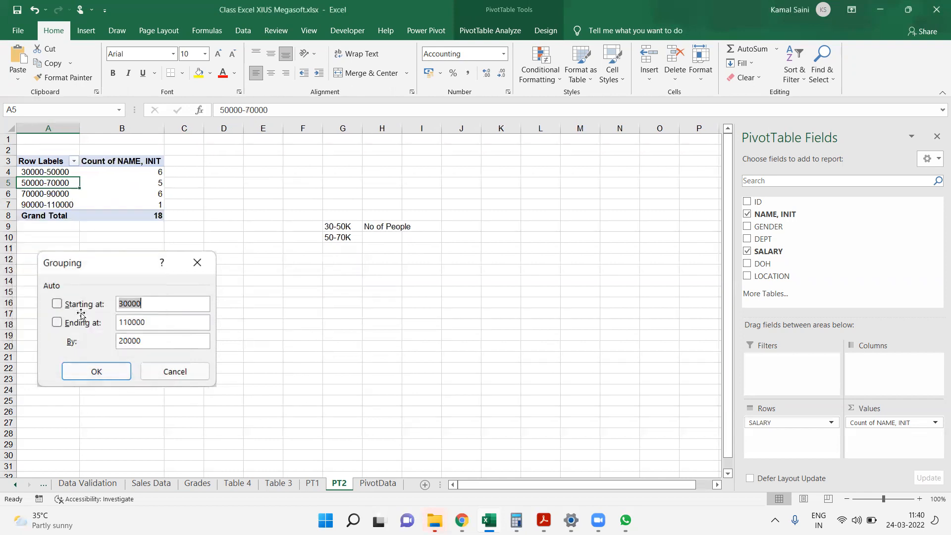
# Ungroup the SALARY bands to restore the individual salaries as row labels.
pyautogui.click(69, 192)
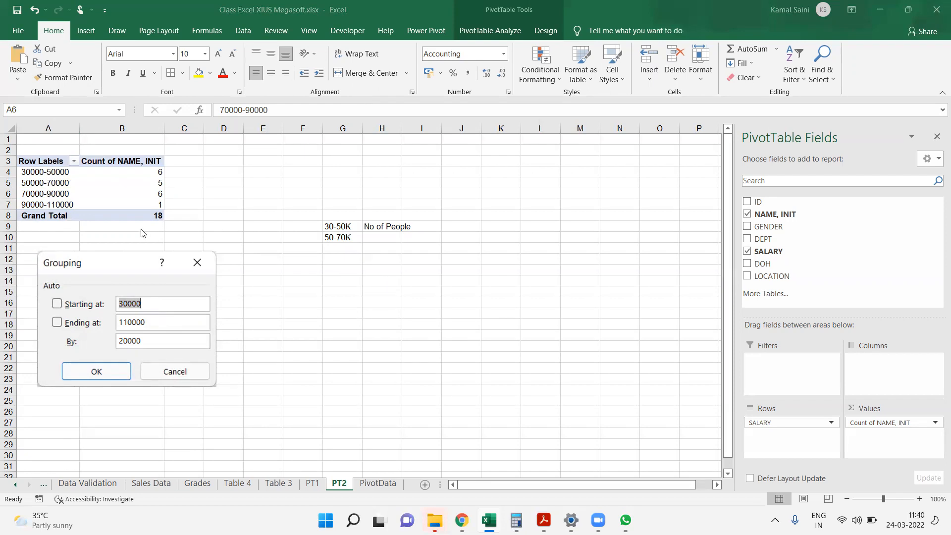
pyautogui.rightClick(53, 192)
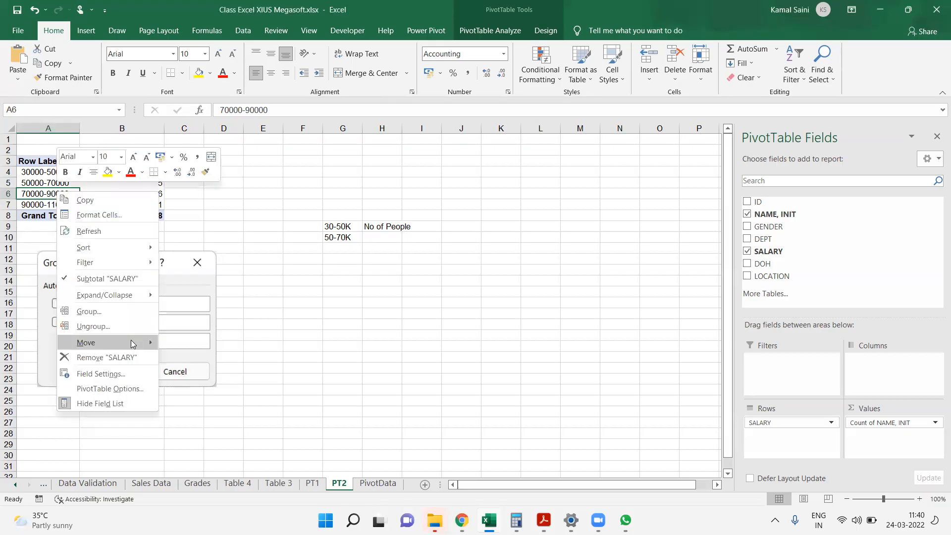
pyautogui.click(101, 325)
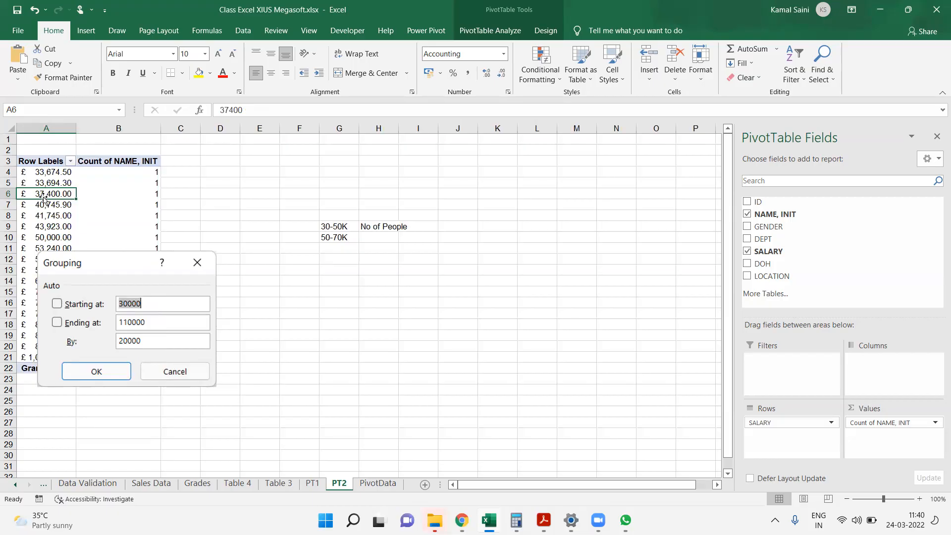
# Review the Grouping settings offered for the SALARY row labels, keeping the dialog clear of the pasted picture.
pyautogui.rightClick(43, 198)
pyautogui.click(93, 315)
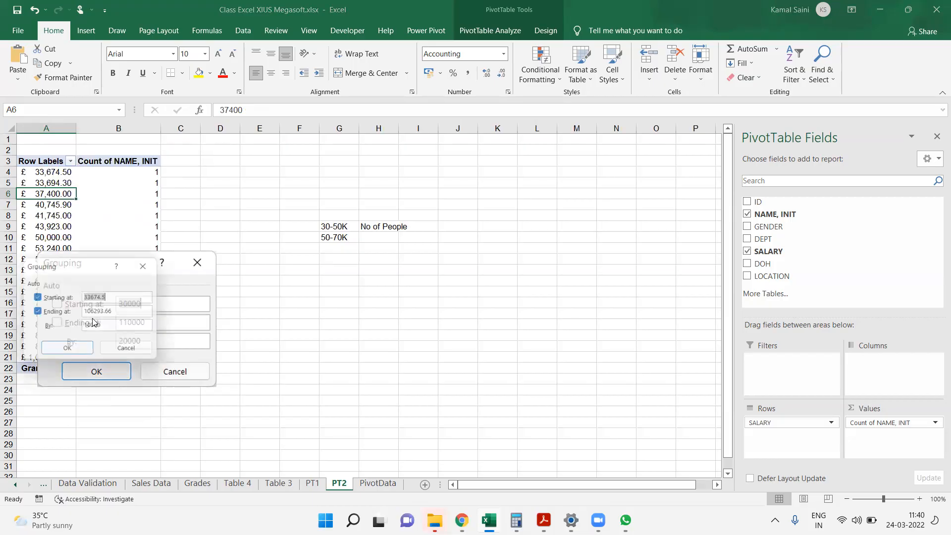
pyautogui.moveTo(73, 274); pyautogui.dragTo(293, 288)
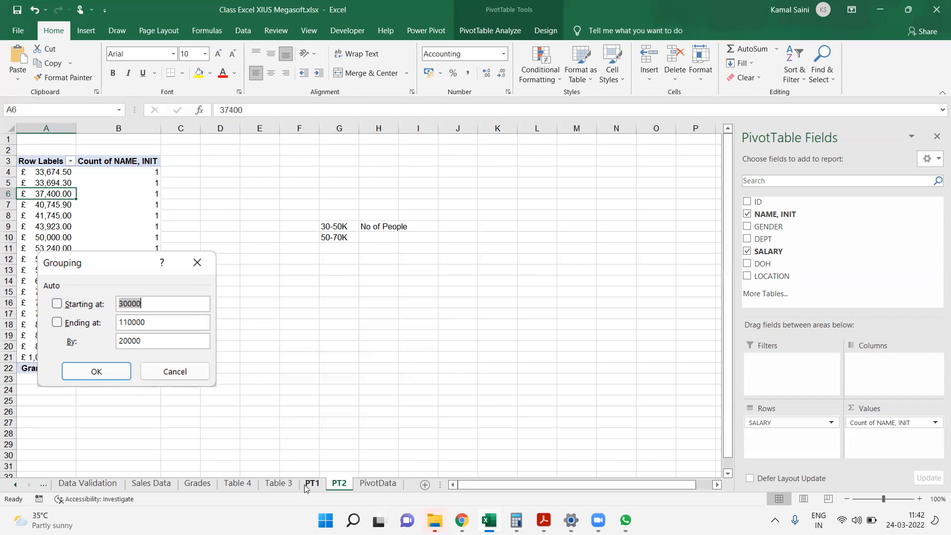
# Create a PivotTable on a new worksheet from the PivotData range A1:G19 using the PivotTable and PivotChart Wizard.
pyautogui.click(378, 483)
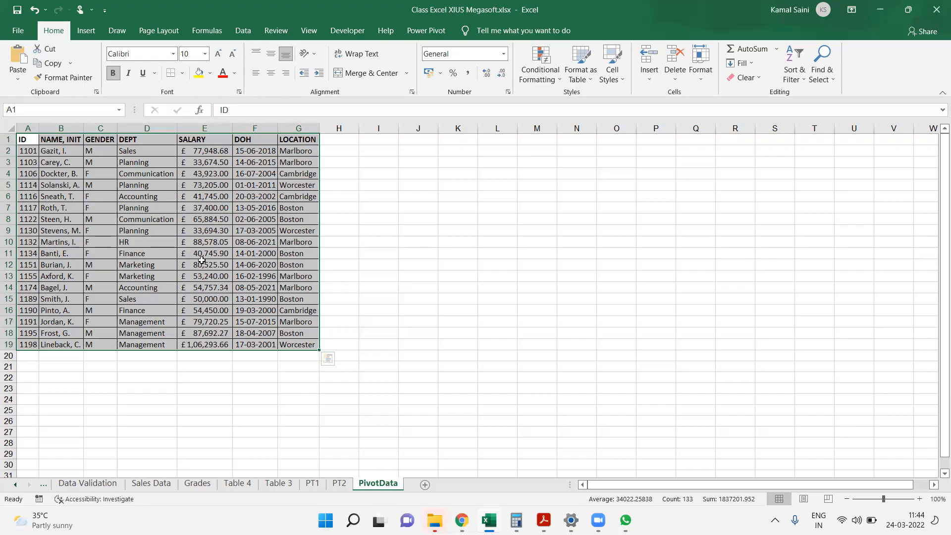
pyautogui.hotkey('alt', 'd')
pyautogui.press('p')
pyautogui.press('Return')
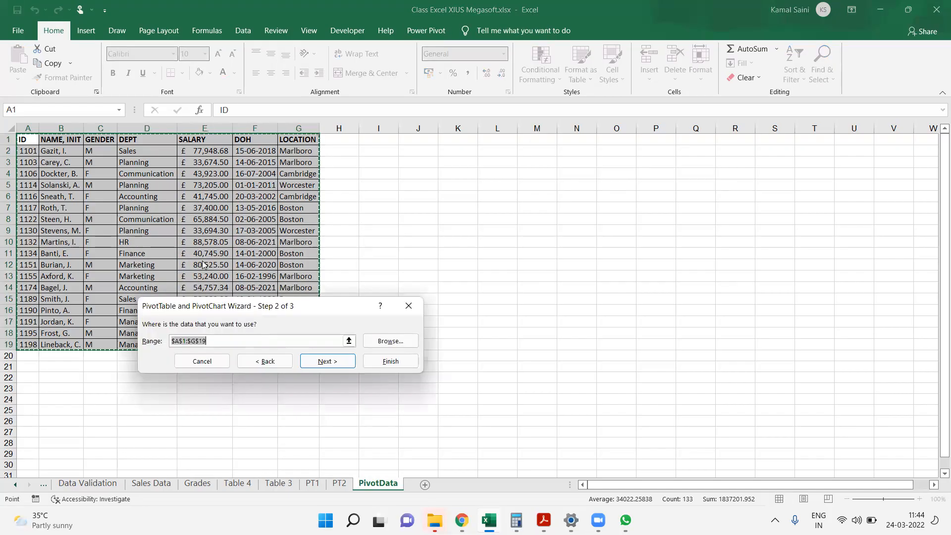
pyautogui.press('Return')
pyautogui.press('Return')
pyautogui.press('Return')
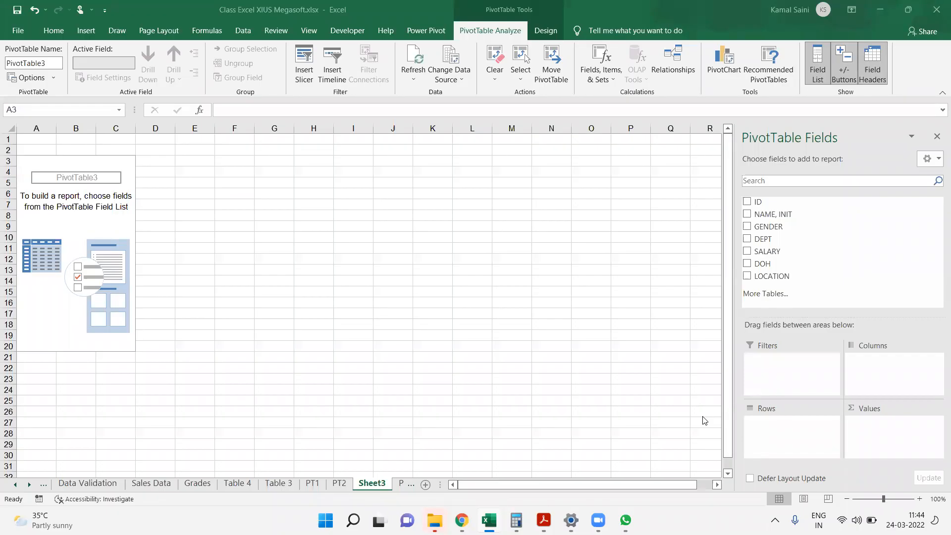
# Lay out the PivotTable with LOCATION as rows and the sum of SALARY as values, and check the PivotData source.
pyautogui.click(778, 281)
pyautogui.moveTo(777, 281); pyautogui.dragTo(798, 426)
pyautogui.moveTo(772, 251); pyautogui.dragTo(873, 427)
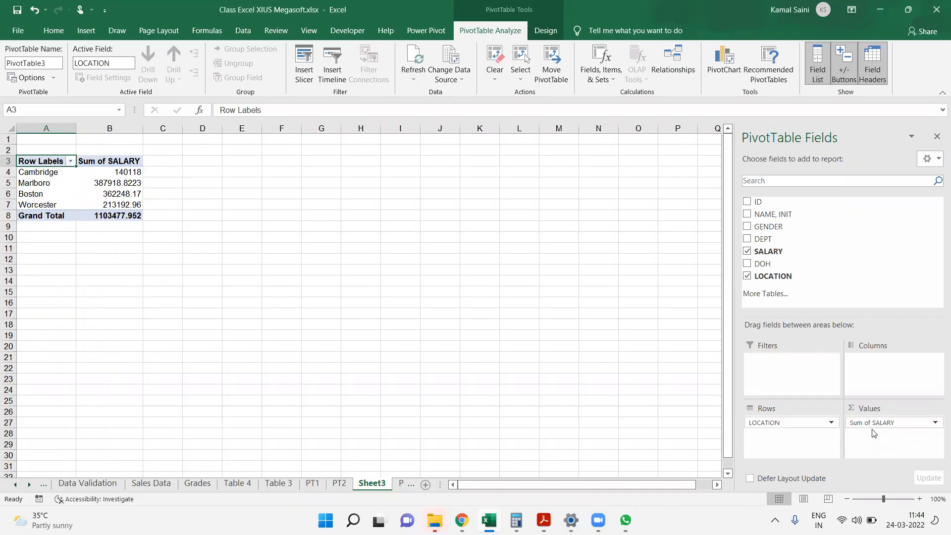
pyautogui.click(404, 483)
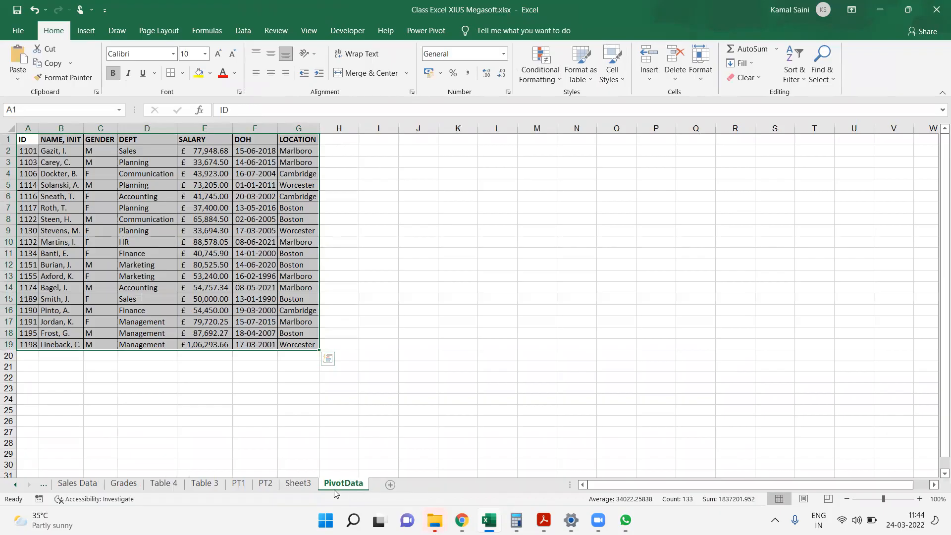
pyautogui.click(316, 487)
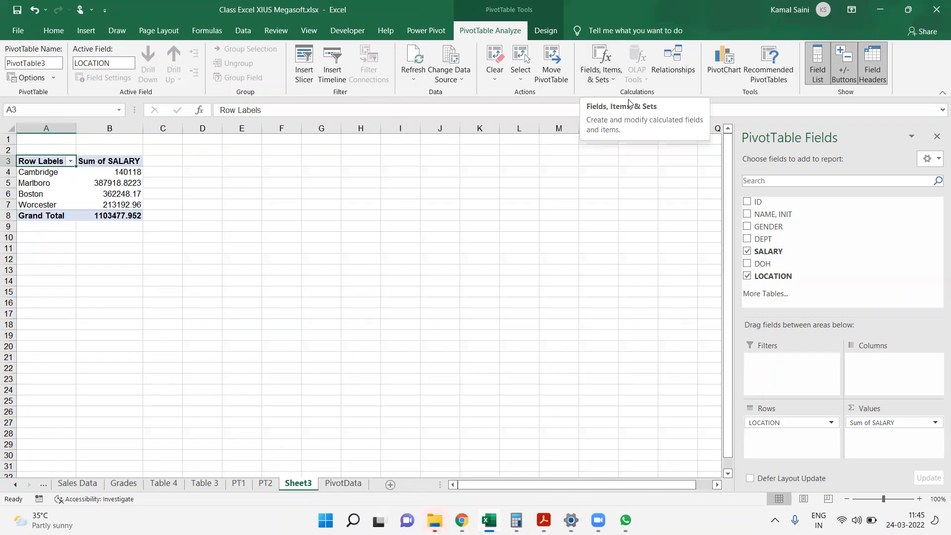
# Add a calculated field named BONUS with the formula = SALARY*5% to the PivotTable.
pyautogui.click(599, 78)
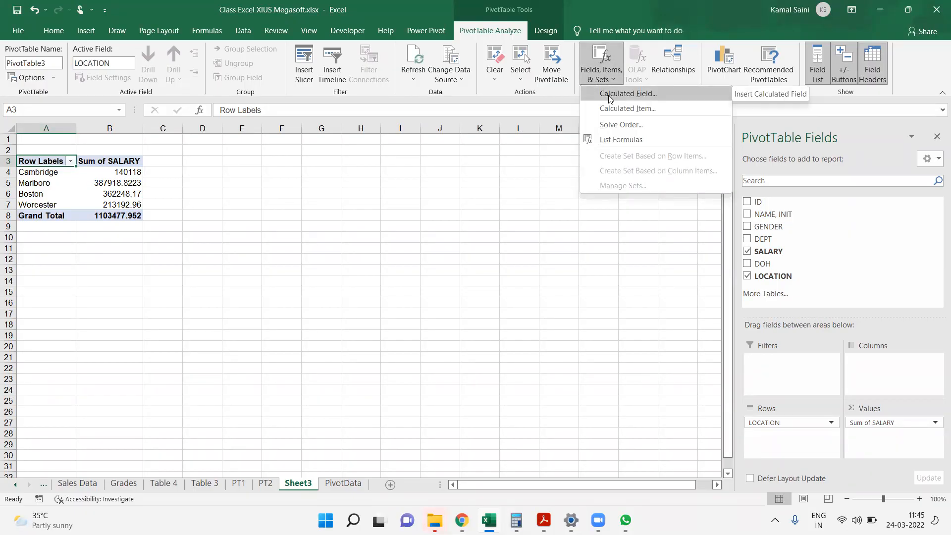
pyautogui.click(609, 94)
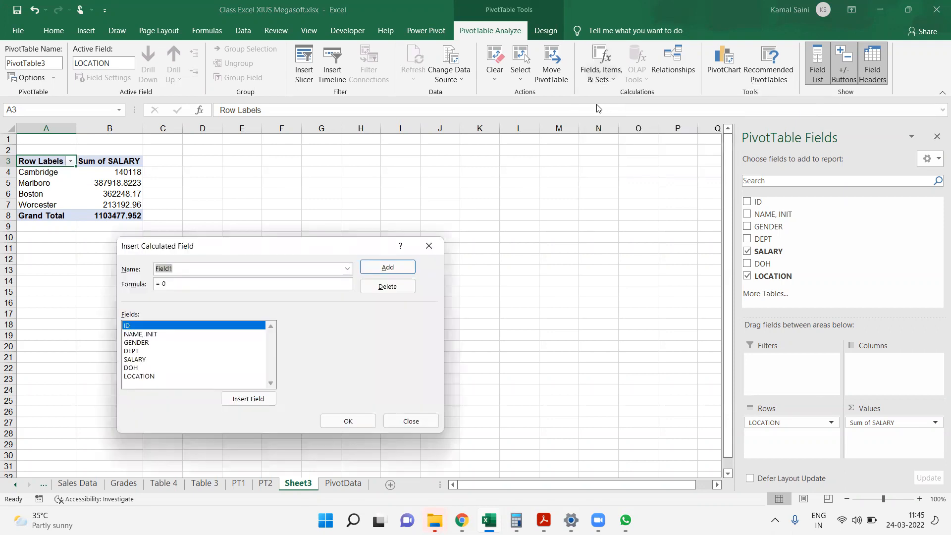
pyautogui.write('BONUS')
pyautogui.press('Tab')
pyautogui.write('=')
pyautogui.click(124, 360)
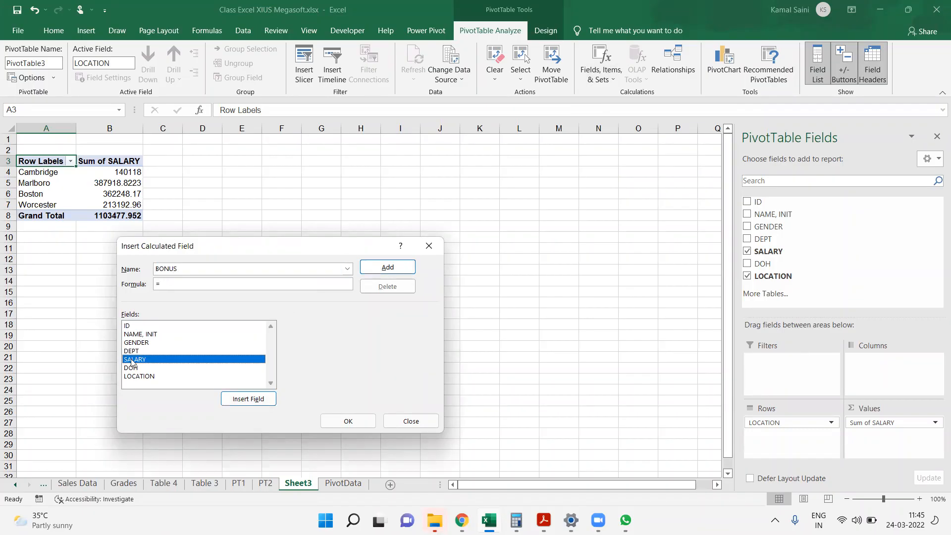
pyautogui.doubleClick(133, 361)
pyautogui.write('*5%')
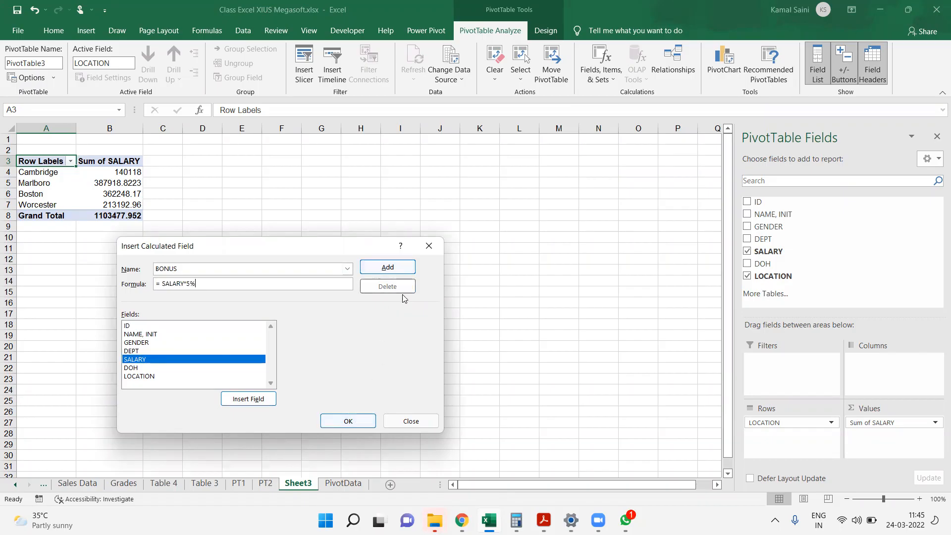
pyautogui.click(413, 269)
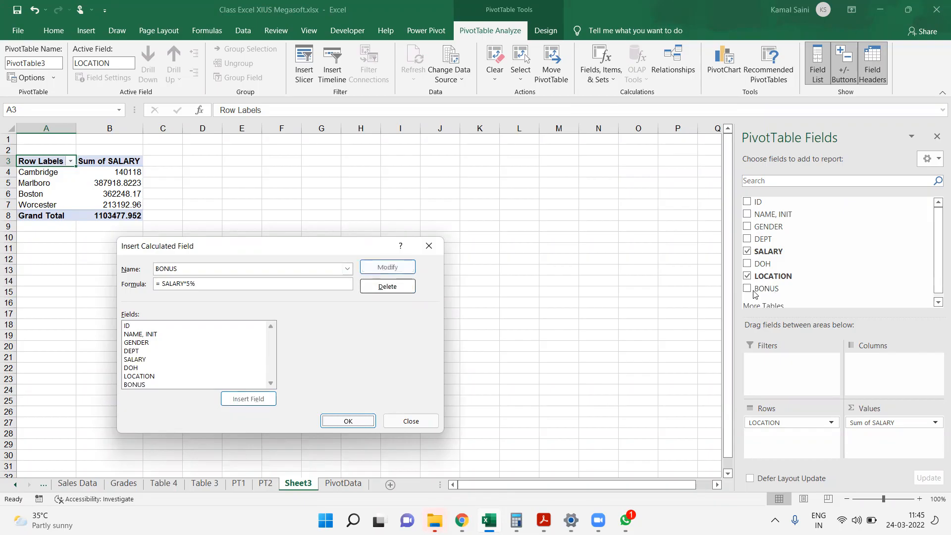
pyautogui.click(348, 421)
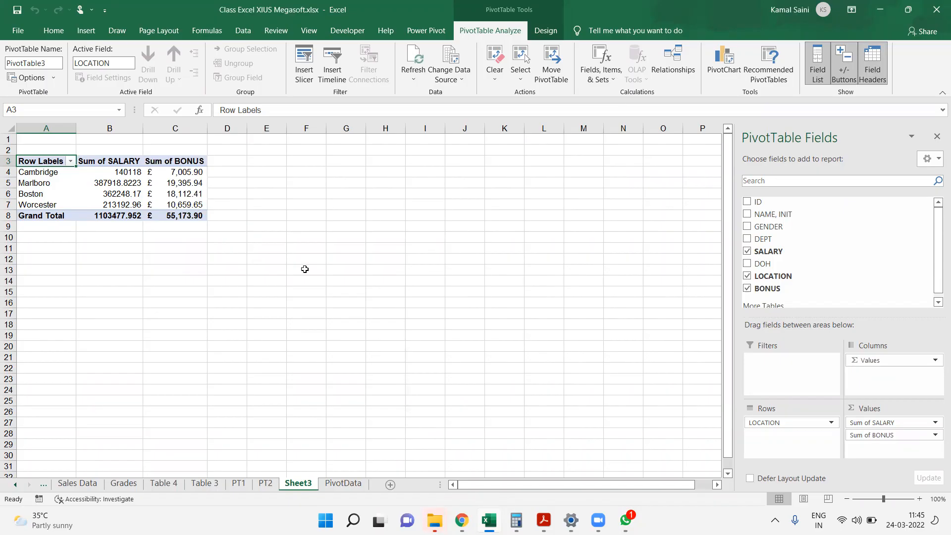
# Format the salary and bonus sums, including grand totals, as numbers with thousands separators and two decimals.
pyautogui.moveTo(105, 172); pyautogui.dragTo(123, 212)
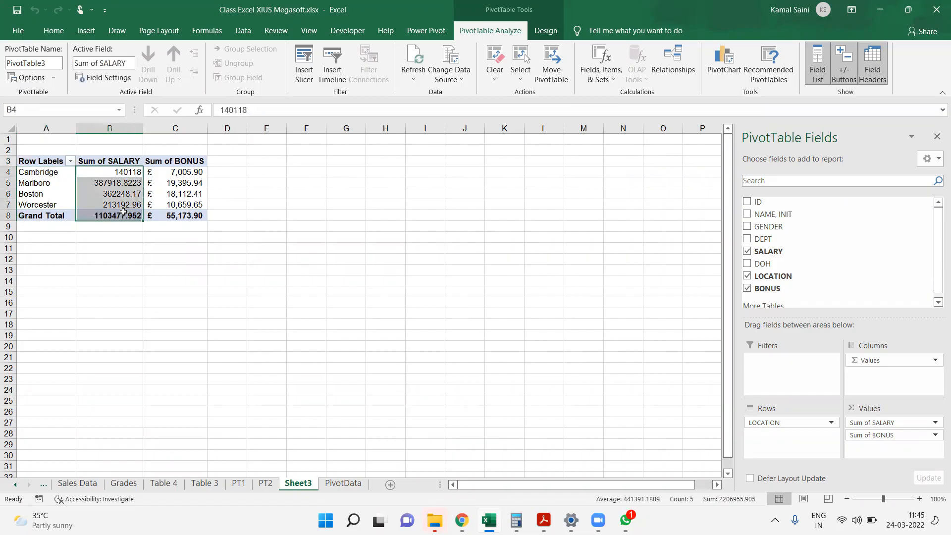
pyautogui.hotkey('ctrl', 'shift', '1')
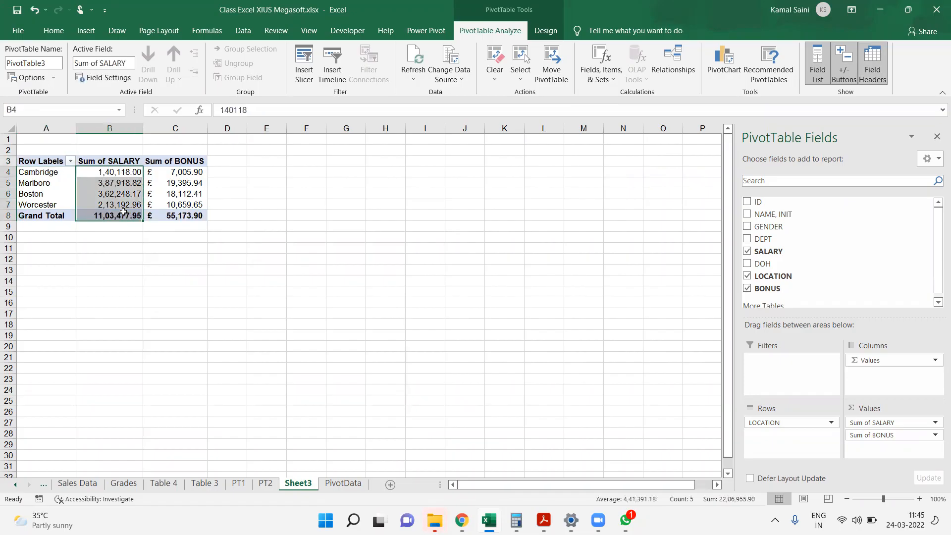
pyautogui.moveTo(105, 172); pyautogui.dragTo(160, 215)
pyautogui.hotkey('ctrl', 'shift', '1')
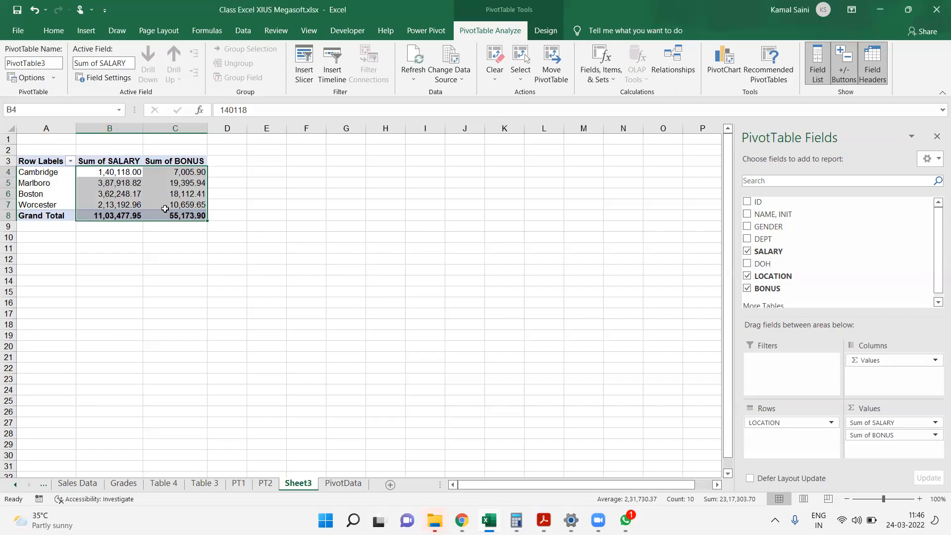
pyautogui.click(168, 205)
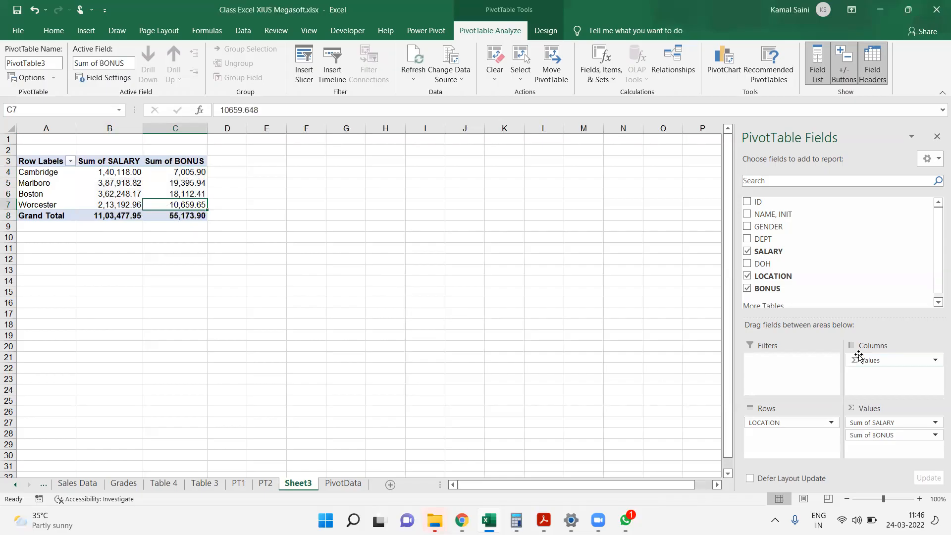
# Paste the captured Insert Calculated Field picture onto the sheet, shrink it and place it just below the PivotTable.
pyautogui.click(82, 247)
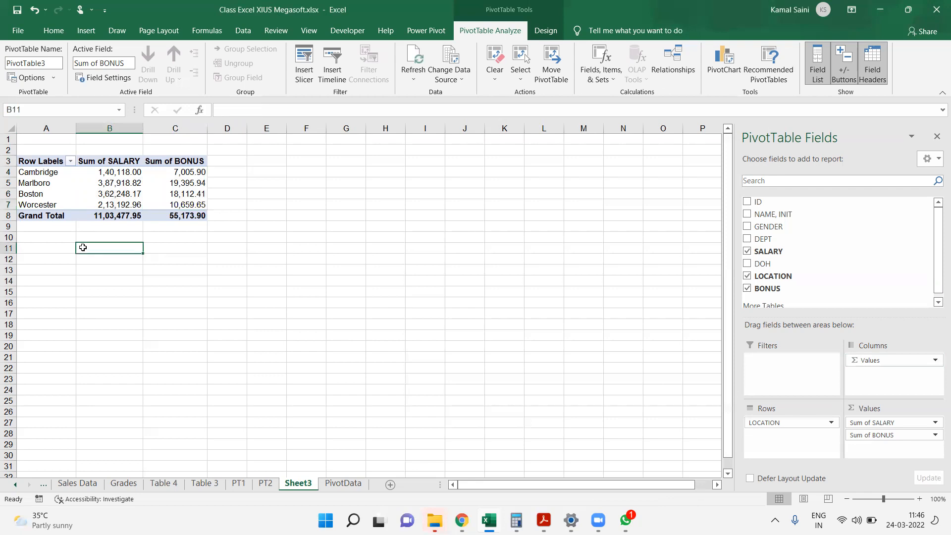
pyautogui.hotkey('ctrl', 'v')
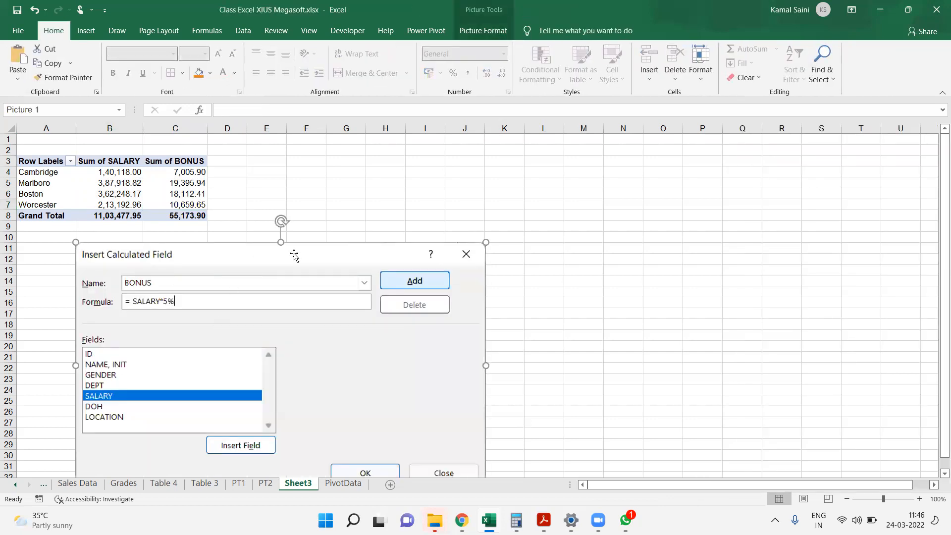
pyautogui.moveTo(272, 258); pyautogui.dragTo(512, 210)
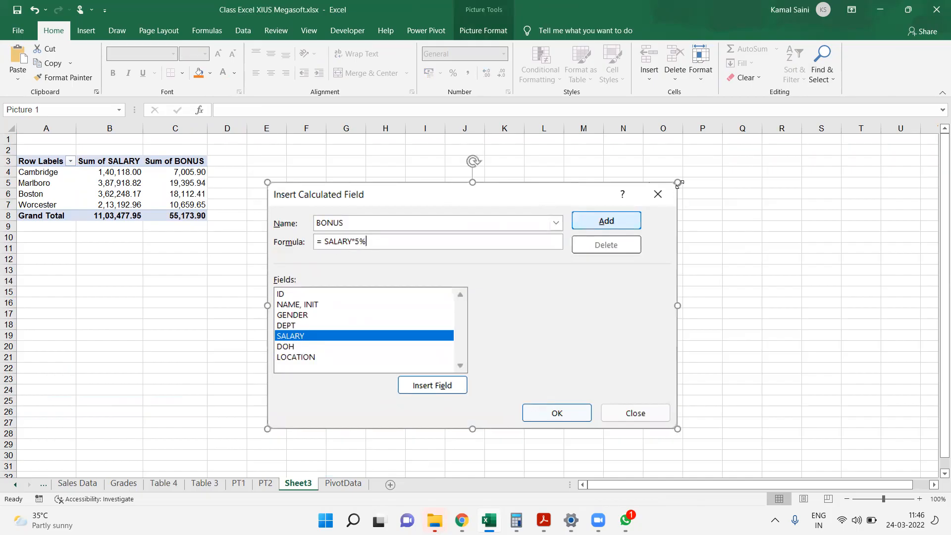
pyautogui.moveTo(678, 183); pyautogui.dragTo(592, 248)
pyautogui.moveTo(337, 312); pyautogui.dragTo(140, 297)
pyautogui.click(159, 200)
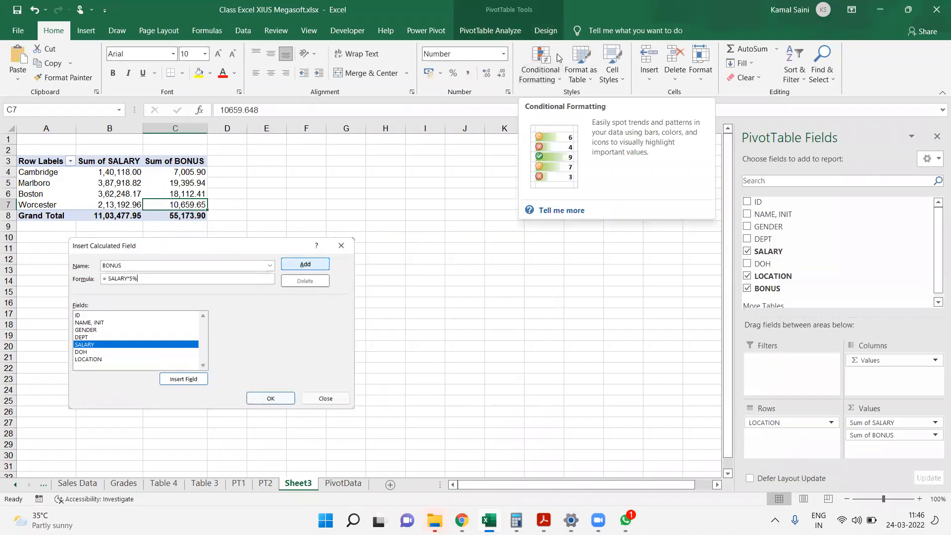
# Review the fields available in the Insert Calculated Field dialog, close it without changes and go back to the PivotData sheet.
pyautogui.click(491, 31)
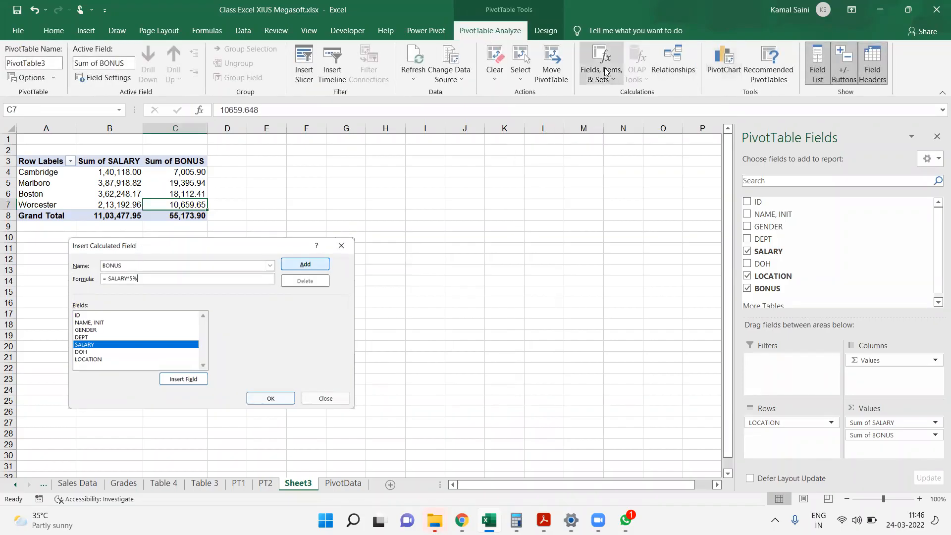
pyautogui.click(614, 76)
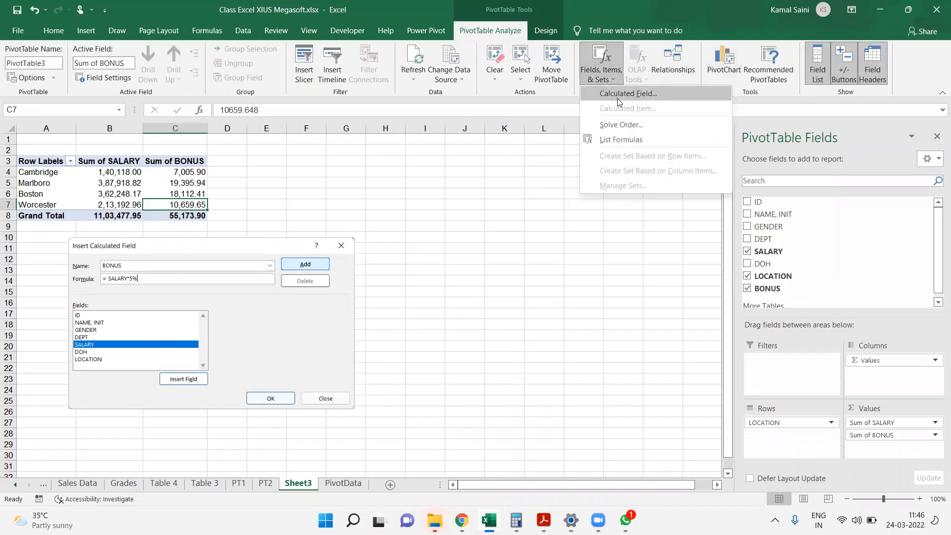
pyautogui.click(617, 99)
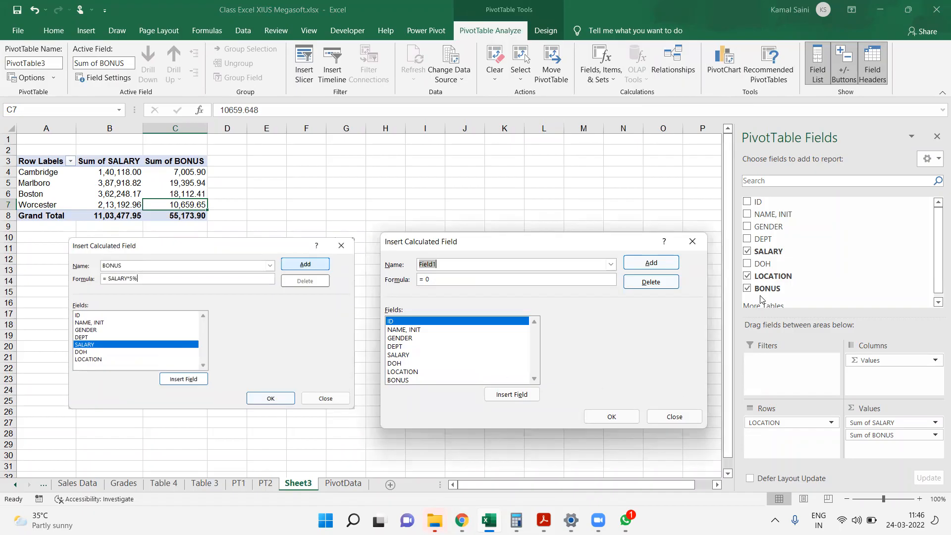
pyautogui.click(672, 416)
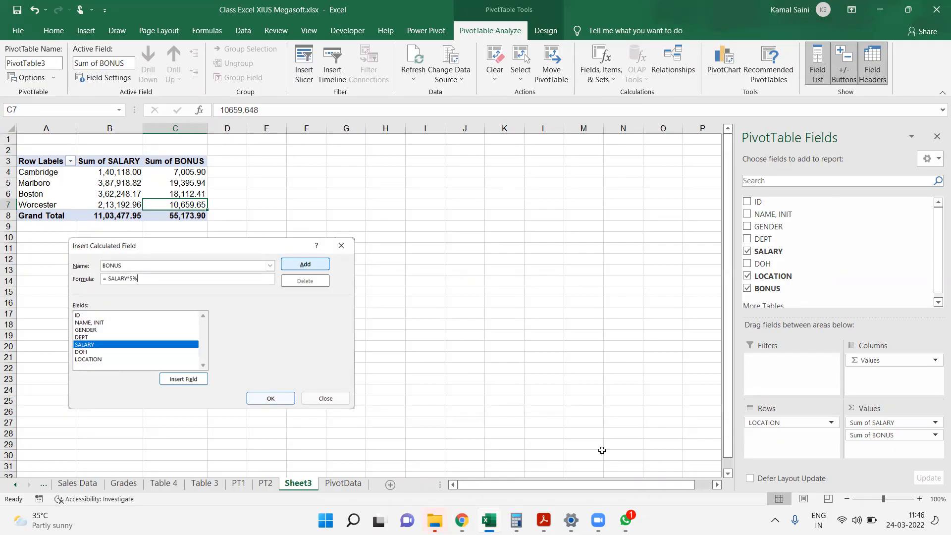
pyautogui.click(343, 483)
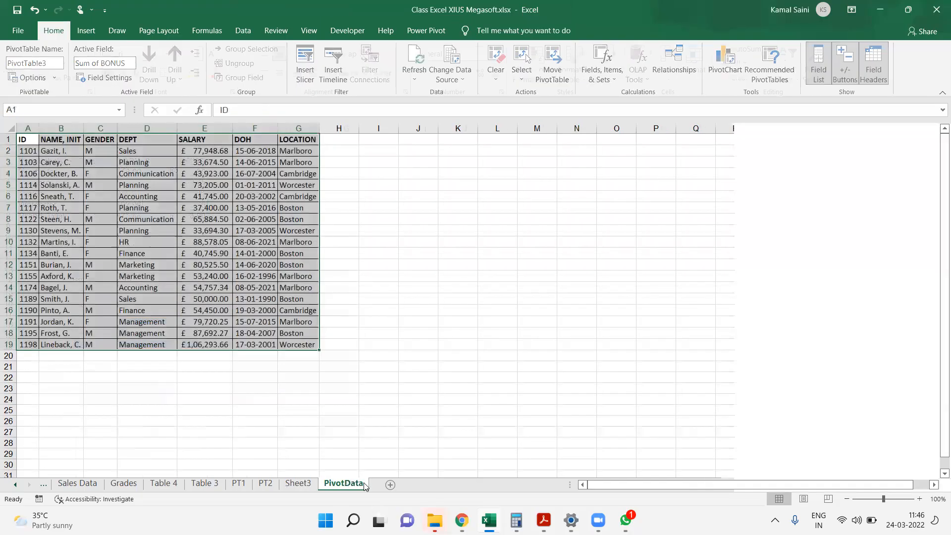
# Rename the Sheet3 worksheet with the salary and bonus PivotTable as PT3.
pyautogui.click(309, 483)
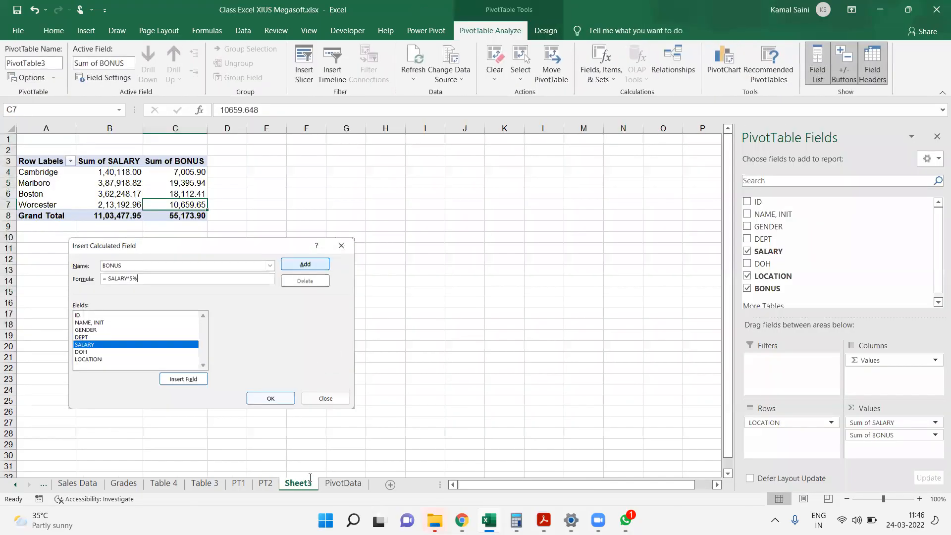
pyautogui.write('PT3')
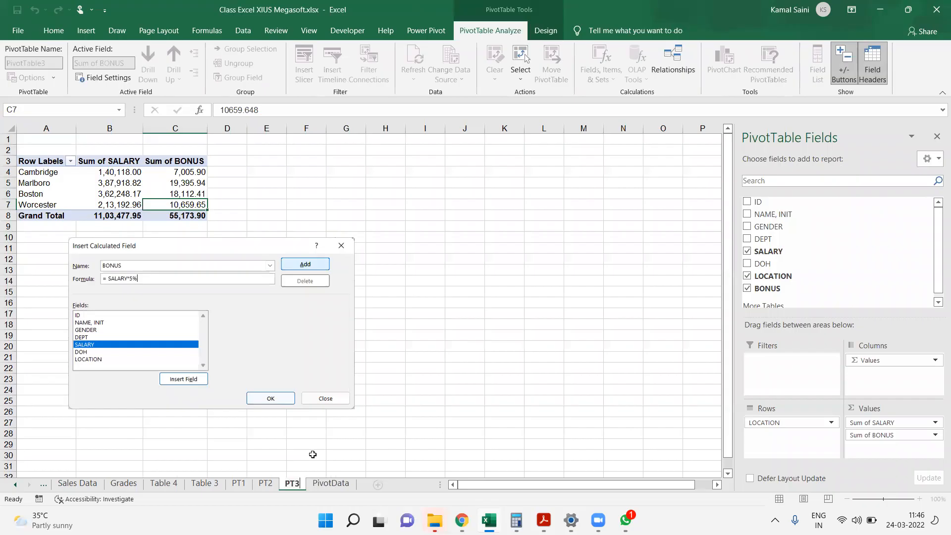
pyautogui.press('Return')
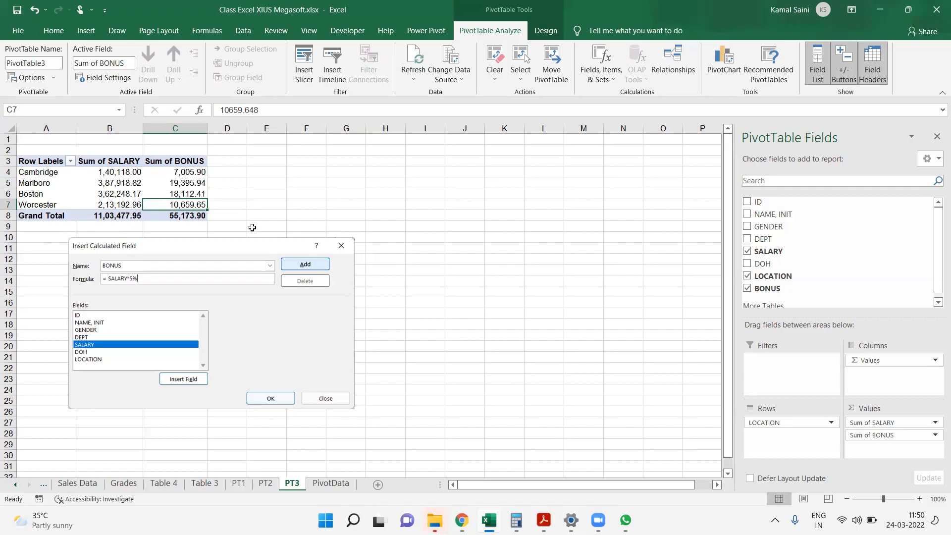
pyautogui.moveTo(147, 202)
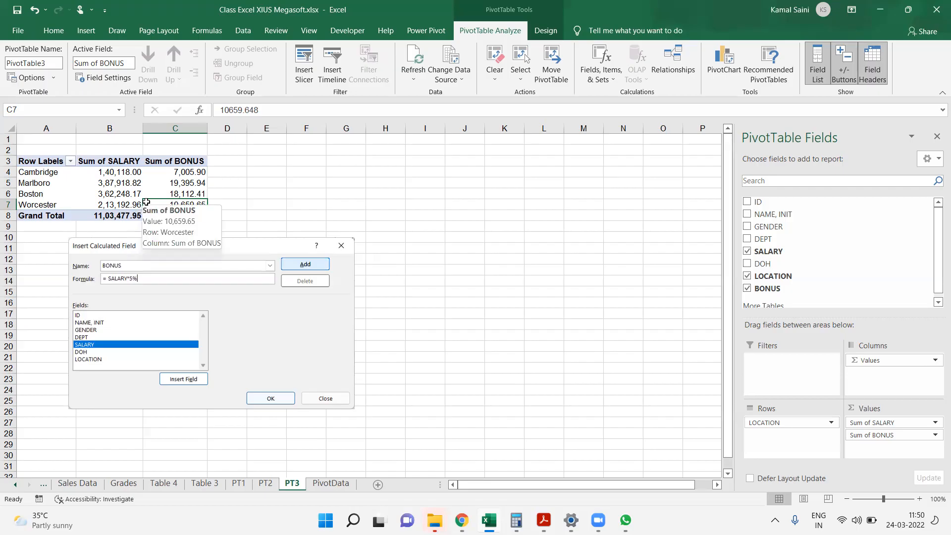
# Create a PivotTable on a new worksheet from the PivotData range with the PivotTable wizard, sharing the existing report's data.
pyautogui.click(330, 484)
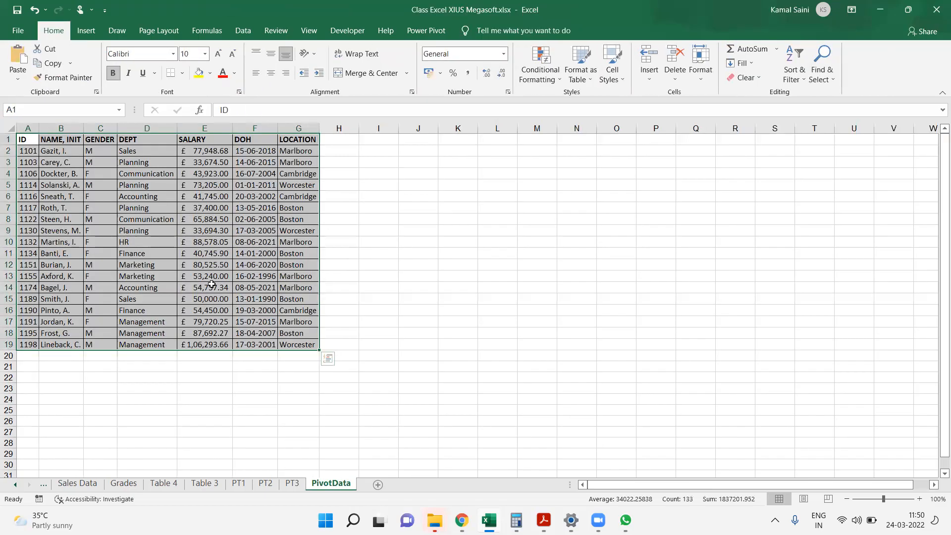
pyautogui.hotkey('alt', 'd')
pyautogui.press('p')
pyautogui.press('Return')
pyautogui.press('Return')
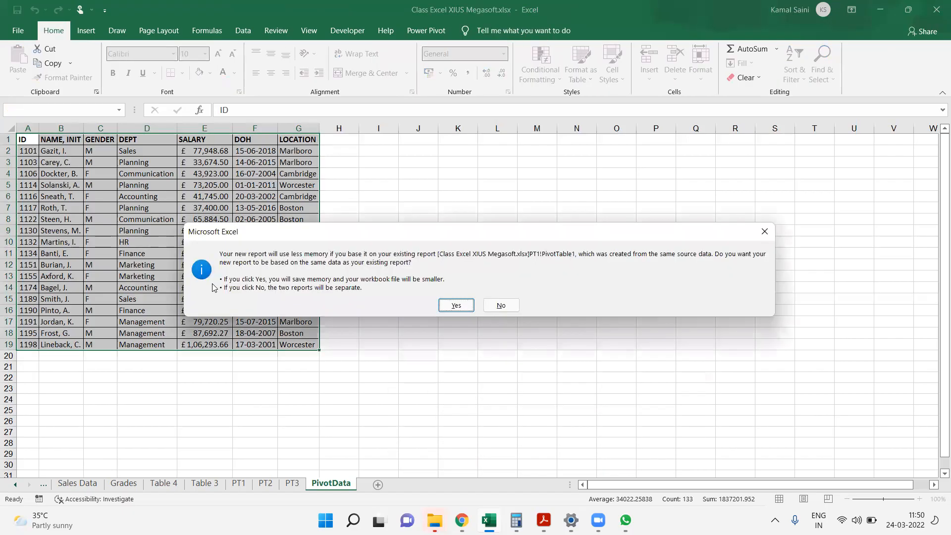
pyautogui.press('Return')
pyautogui.press('Return')
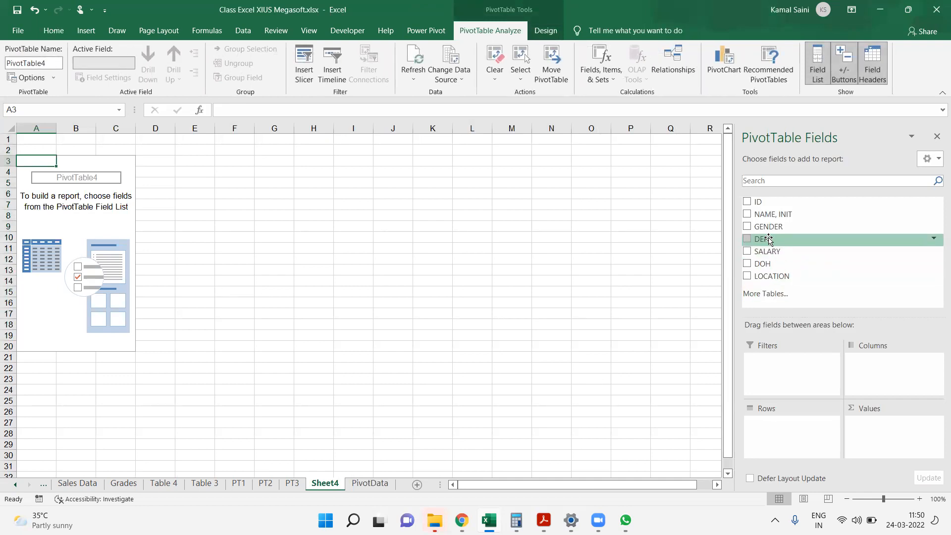
# Put DOH in the rows and the count of NAME, INIT in the values, and ungroup the automatically grouped dates.
pyautogui.moveTo(765, 264); pyautogui.dragTo(782, 434)
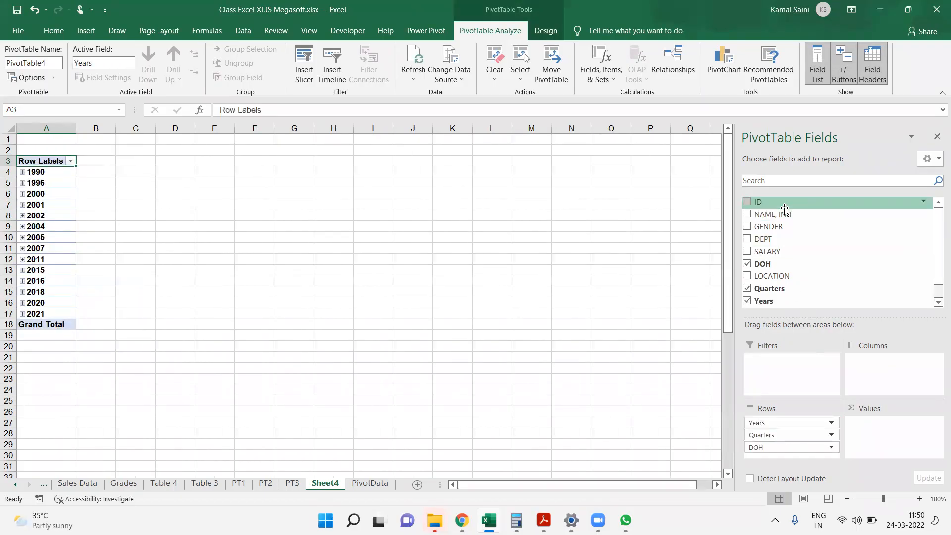
pyautogui.moveTo(794, 223); pyautogui.dragTo(893, 445)
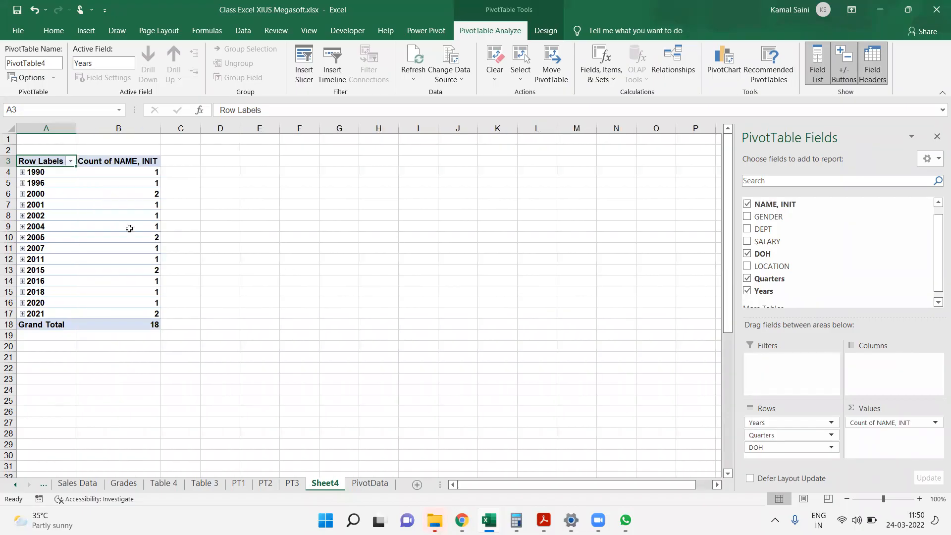
pyautogui.click(43, 204)
pyautogui.rightClick(43, 203)
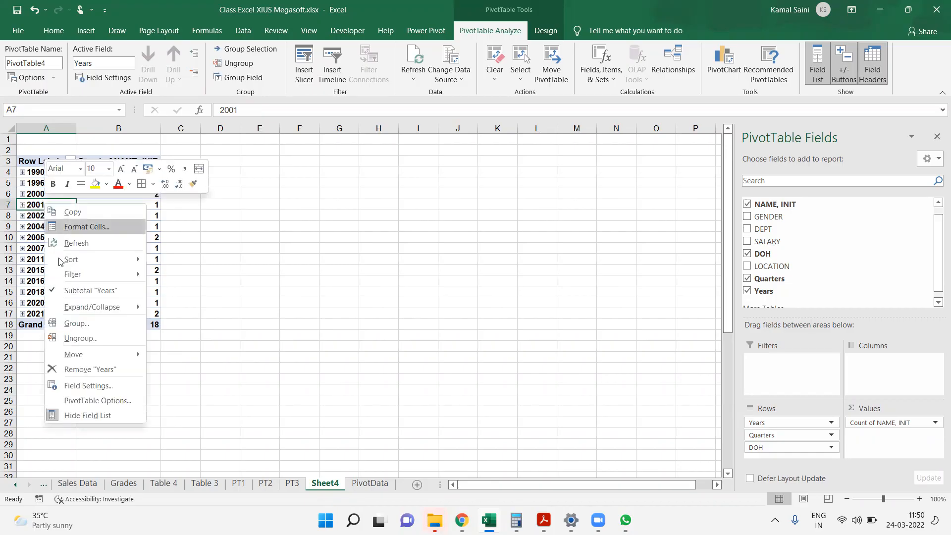
pyautogui.click(80, 338)
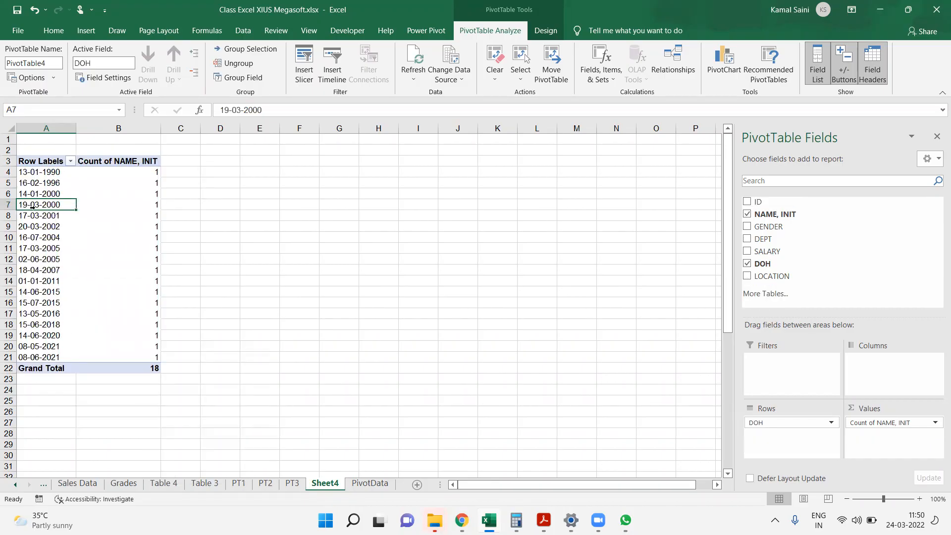
# Group the DOH dates by Months and Years, and arrange Years in the rows and DOH months in the columns.
pyautogui.rightClick(50, 205)
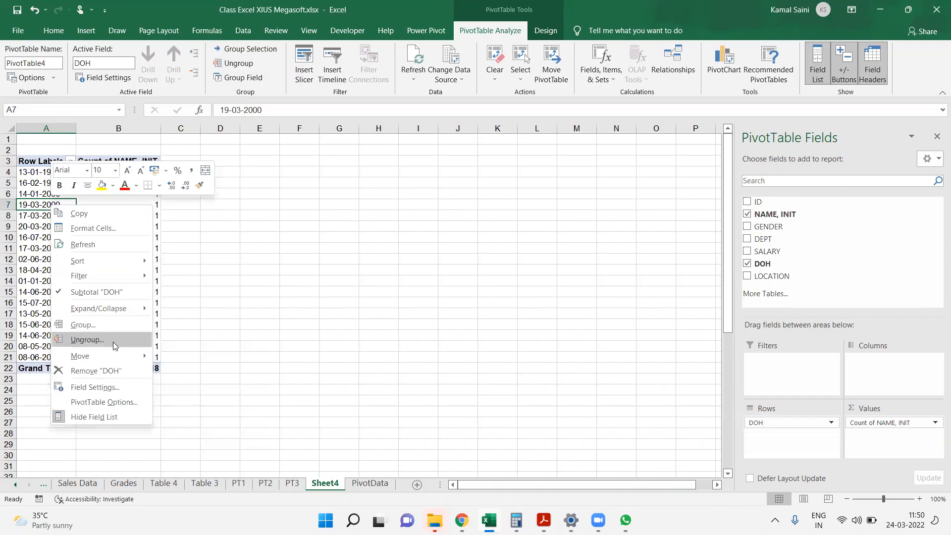
pyautogui.click(105, 330)
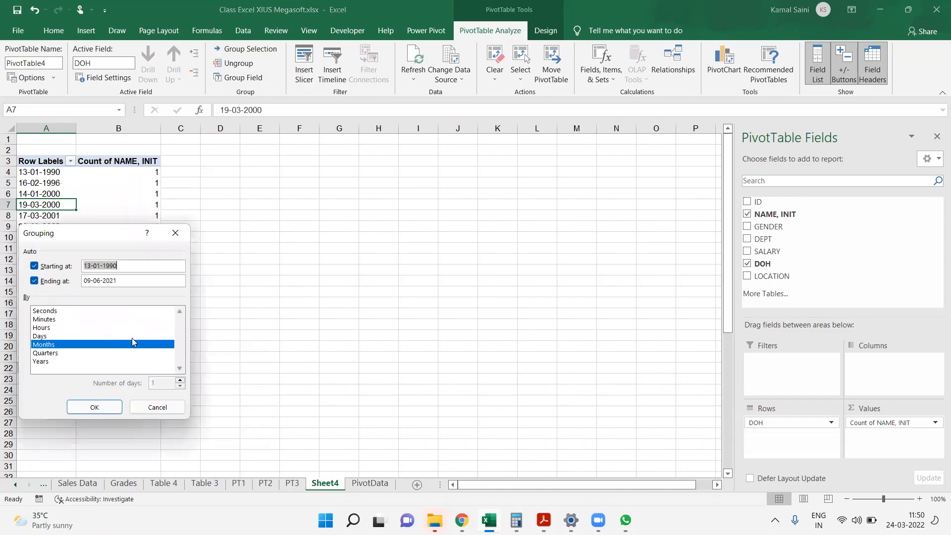
pyautogui.click(58, 362)
pyautogui.click(92, 407)
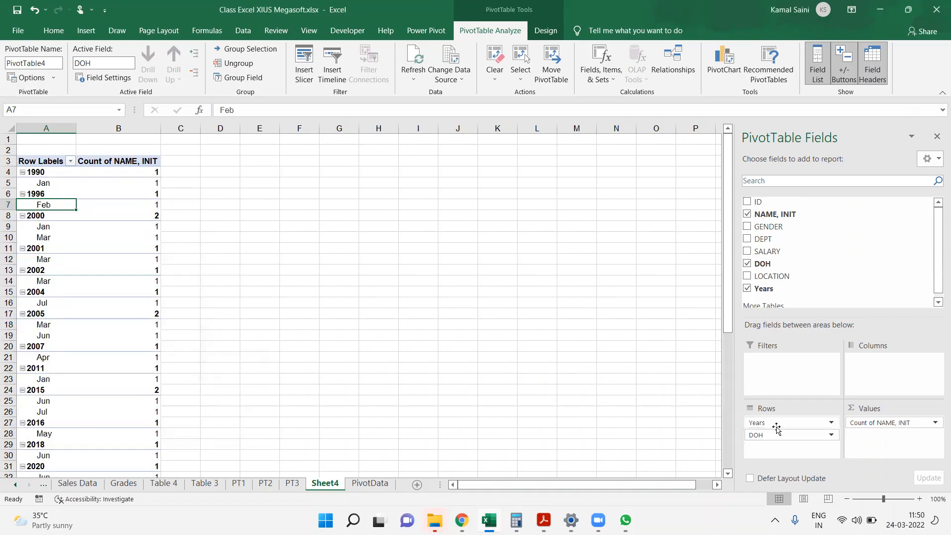
pyautogui.moveTo(769, 427); pyautogui.dragTo(886, 360)
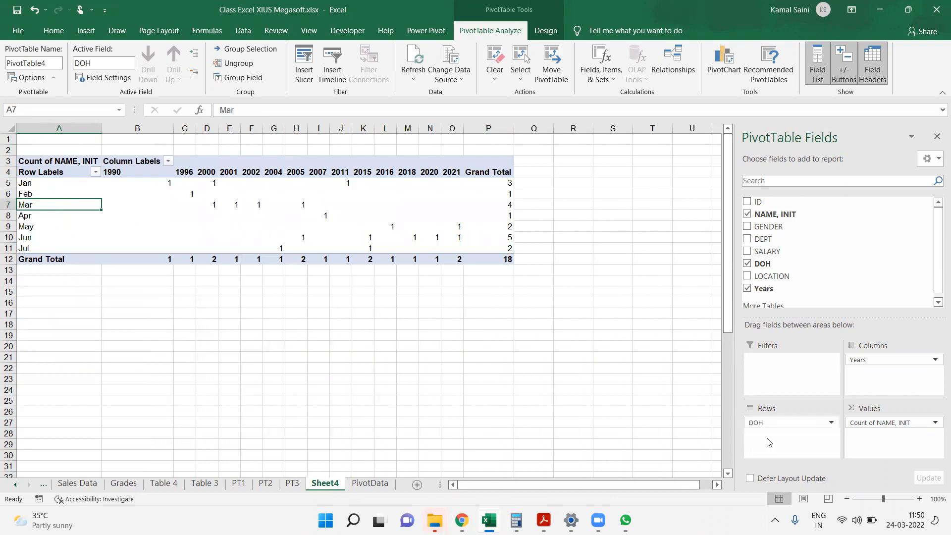
pyautogui.moveTo(755, 422); pyautogui.dragTo(761, 448)
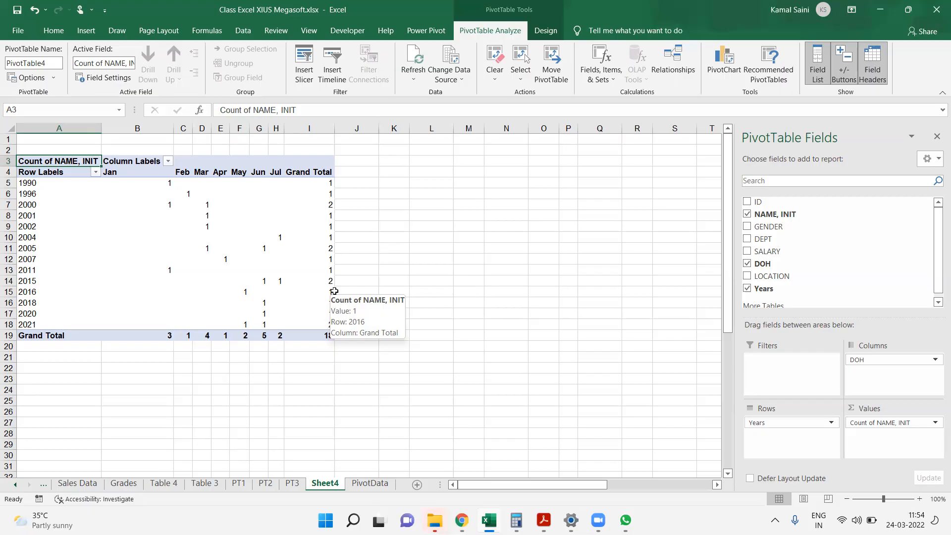
# Rename the worksheet with the date-of-hire PivotTable as PT4.
pyautogui.moveTo(322, 491); pyautogui.dragTo(319, 491)
pyautogui.write('PT4')
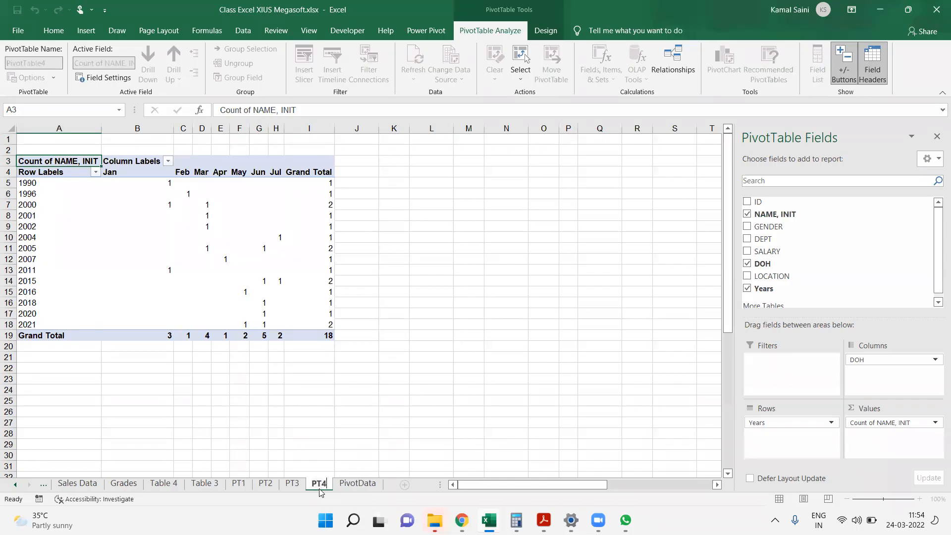
pyautogui.press('Return')
# Look over the PivotData and PT1 sheets, and on PT2 move the Grouping picture off the PivotTable to the empty cells beside it.
pyautogui.click(357, 483)
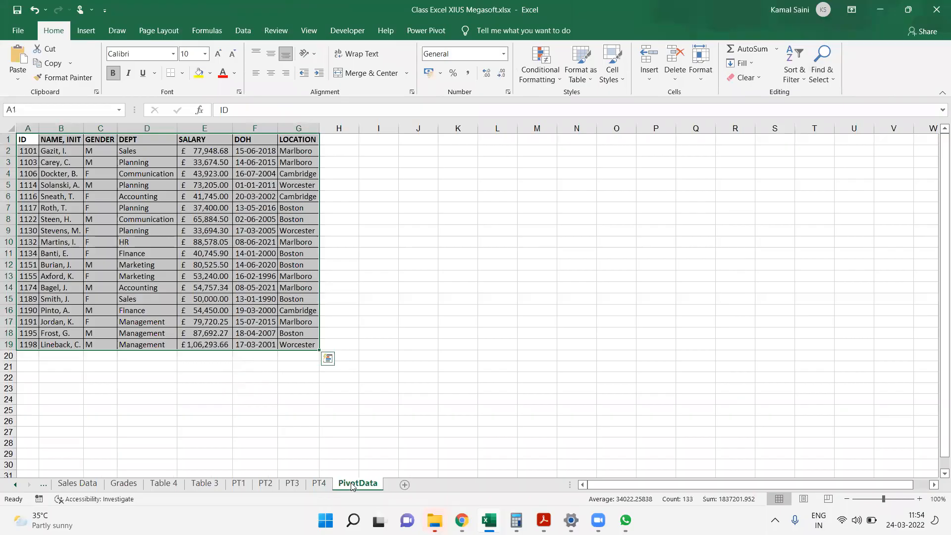
pyautogui.click(238, 484)
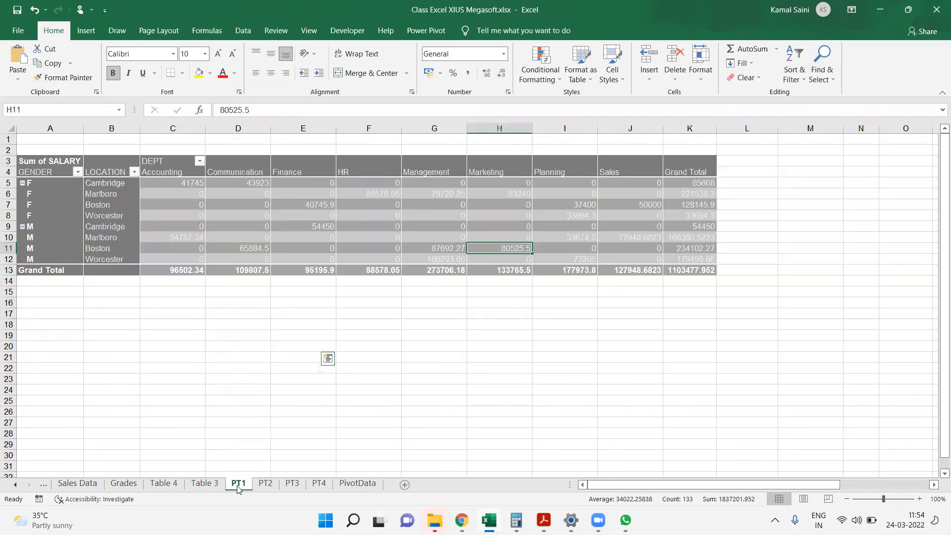
pyautogui.click(207, 259)
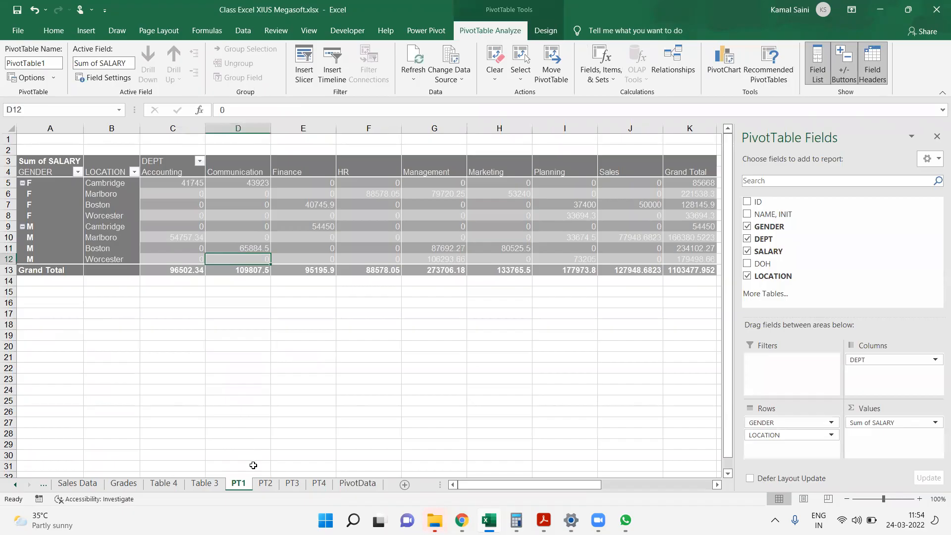
pyautogui.click(266, 484)
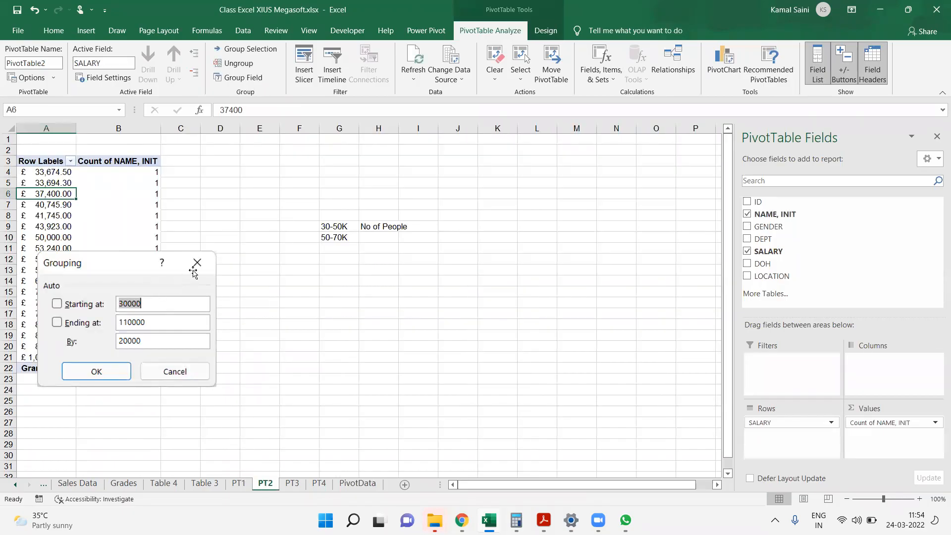
pyautogui.moveTo(111, 262); pyautogui.dragTo(321, 346)
pyautogui.moveTo(276, 281); pyautogui.dragTo(276, 279)
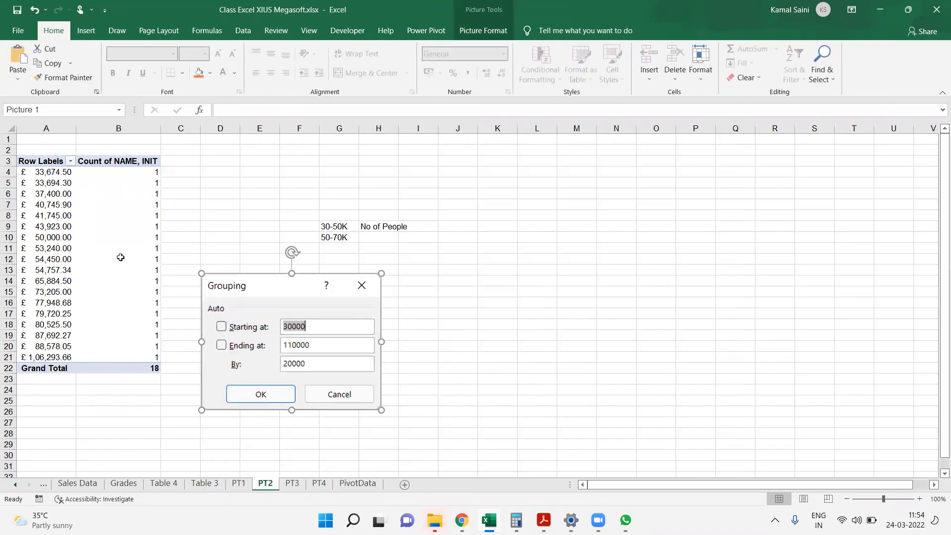
pyautogui.click(58, 244)
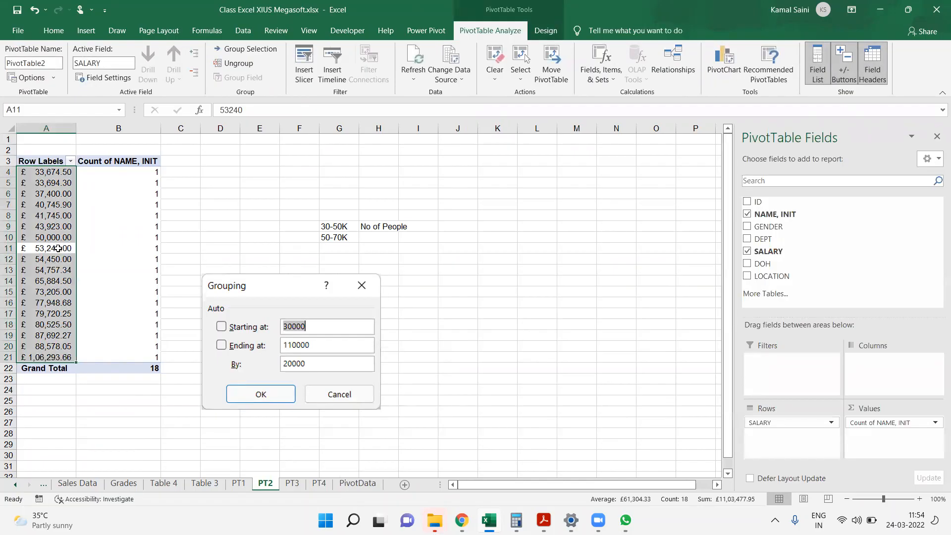
pyautogui.doubleClick(59, 248)
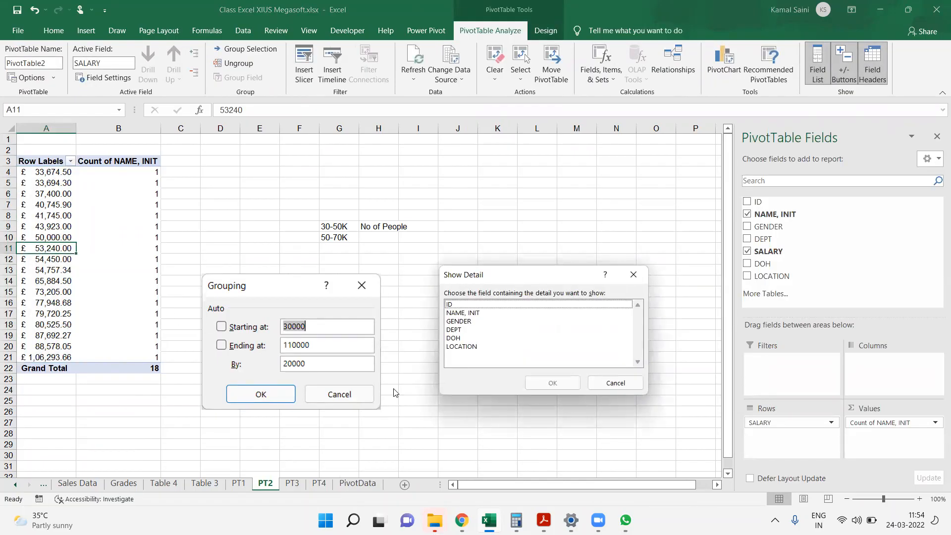
pyautogui.click(633, 275)
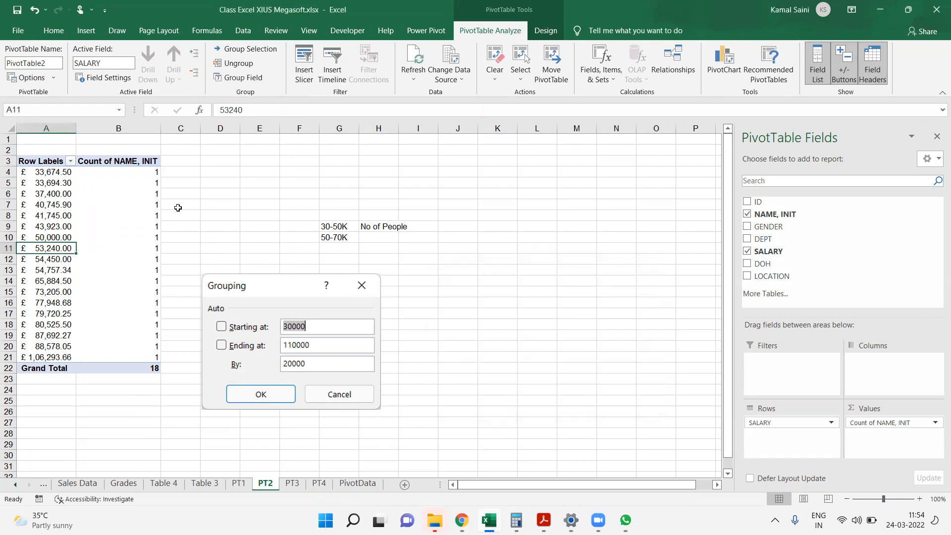
# Group the SALARY row labels on PT2 starting at 30000 and ending at 110000, in steps of 20000.
pyautogui.rightClick(67, 248)
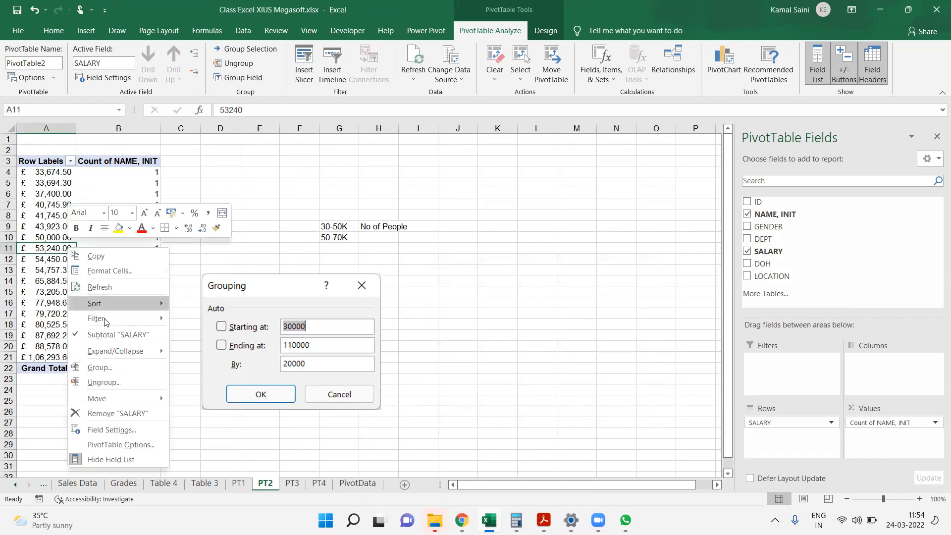
pyautogui.click(100, 367)
pyautogui.write('30000')
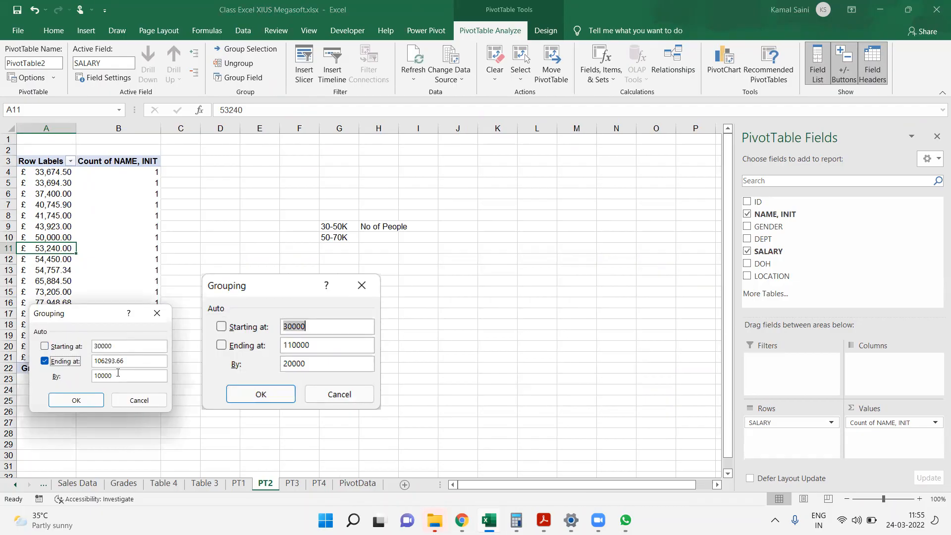
pyautogui.press('Tab')
pyautogui.press('Tab')
pyautogui.hotkey('shift', 'Tab')
pyautogui.write('10')
pyautogui.press('Tab')
pyautogui.write('2')
pyautogui.press('Return')
# Insert GENDER and LOCATION slicers for the PT2 PivotTable and place them side by side in the empty area beside it.
pyautogui.click(55, 193)
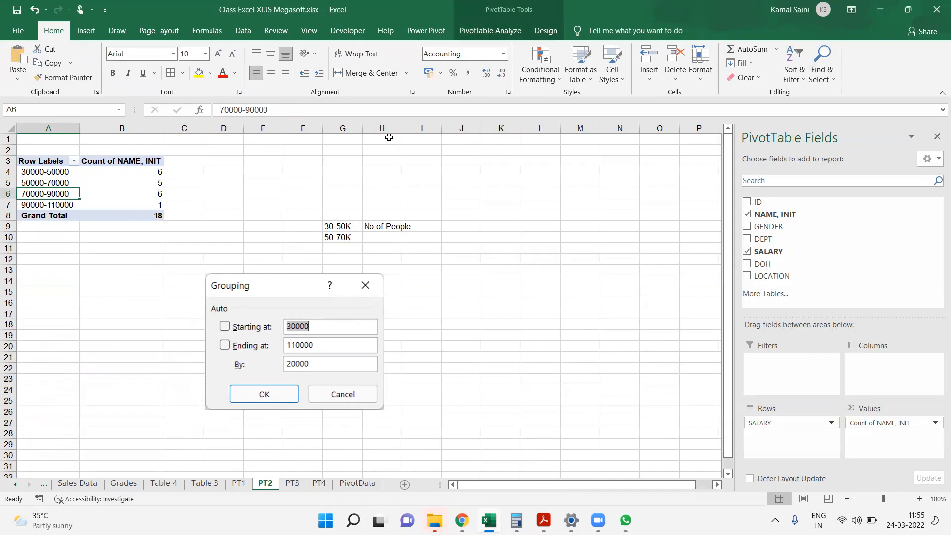
pyautogui.click(496, 35)
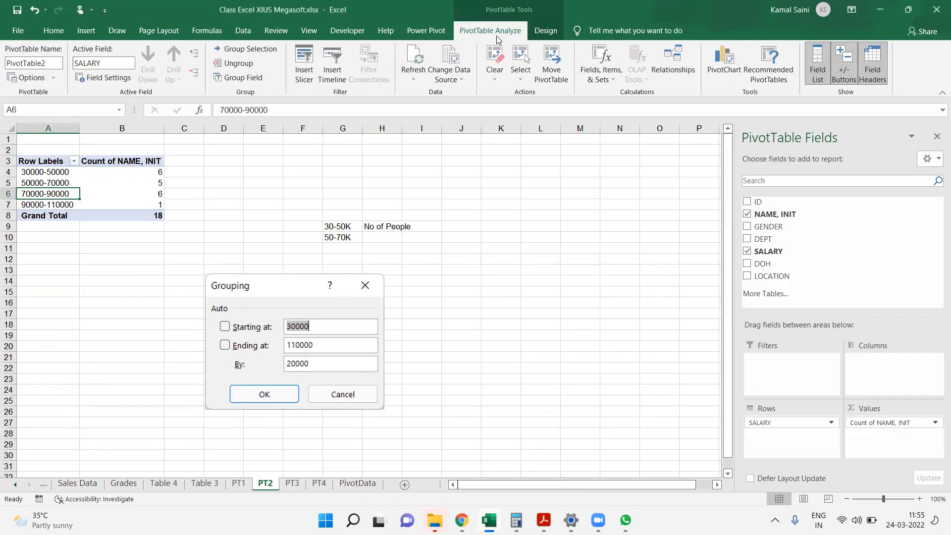
pyautogui.click(310, 77)
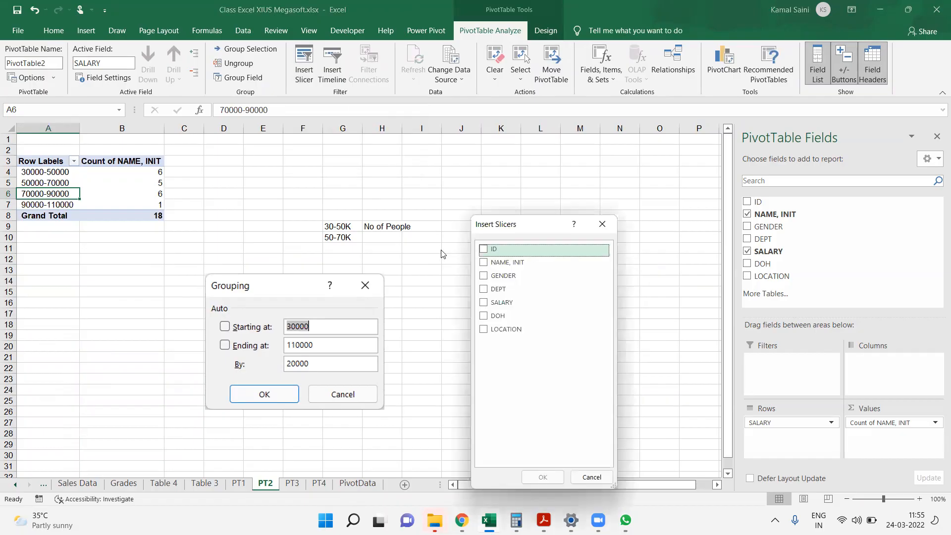
pyautogui.click(483, 276)
pyautogui.click(485, 329)
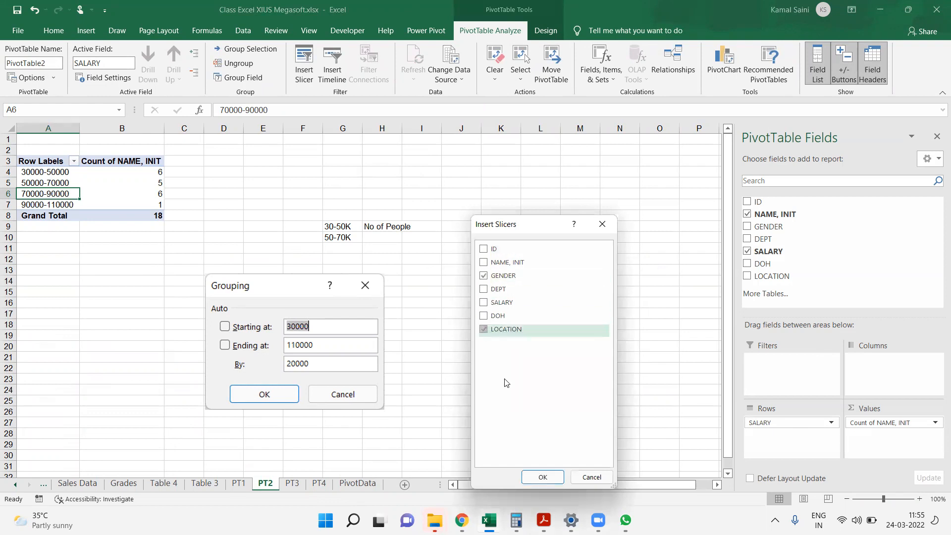
pyautogui.click(543, 478)
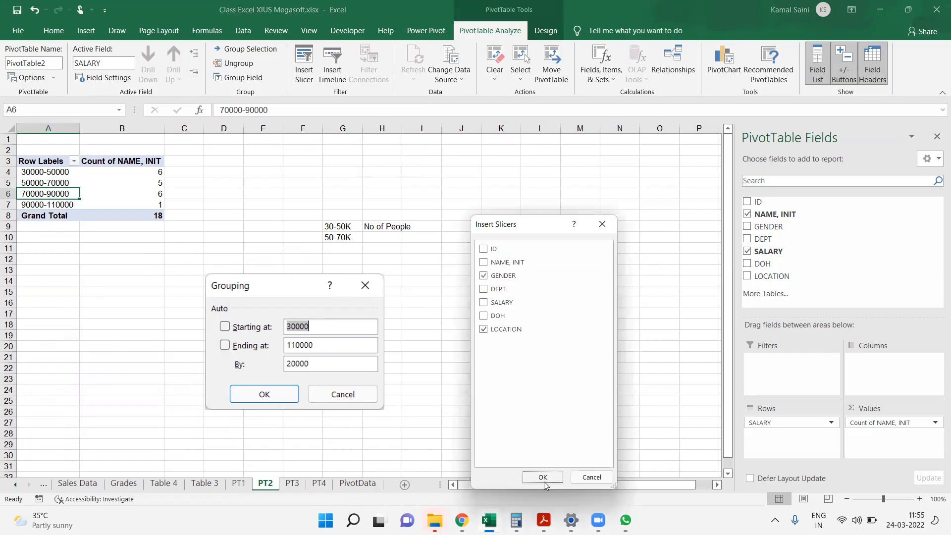
pyautogui.moveTo(368, 244); pyautogui.dragTo(584, 154)
pyautogui.moveTo(360, 216); pyautogui.dragTo(495, 165)
# Filter the PivotTable to gender F, try the Marlboro, Boston and Worcester locations with the slicers, and leave Marlboro selected.
pyautogui.click(497, 173)
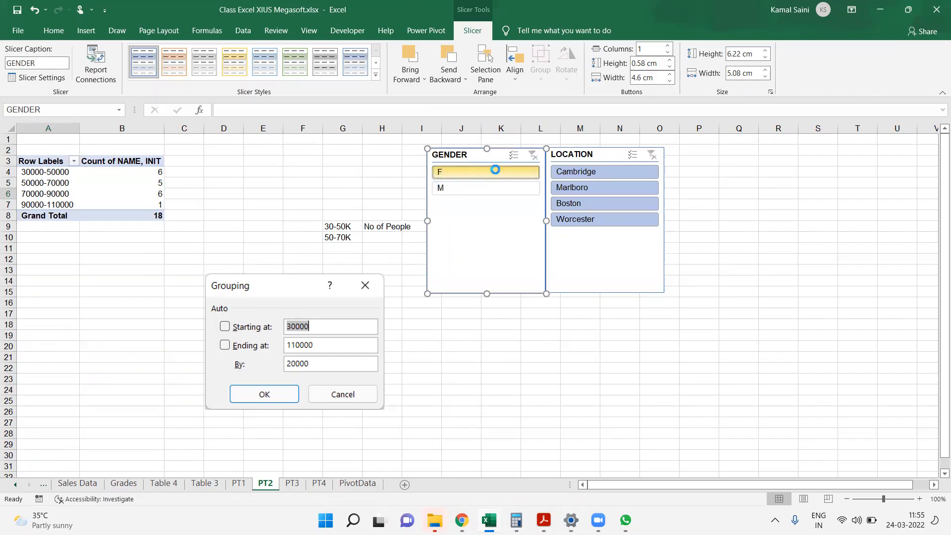
pyautogui.click(574, 187)
pyautogui.click(582, 201)
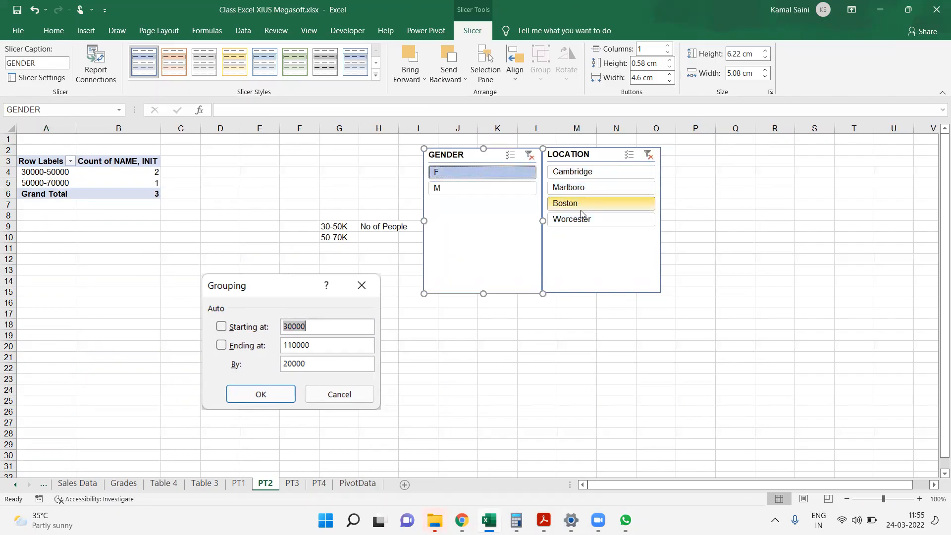
pyautogui.click(583, 219)
pyautogui.click(587, 188)
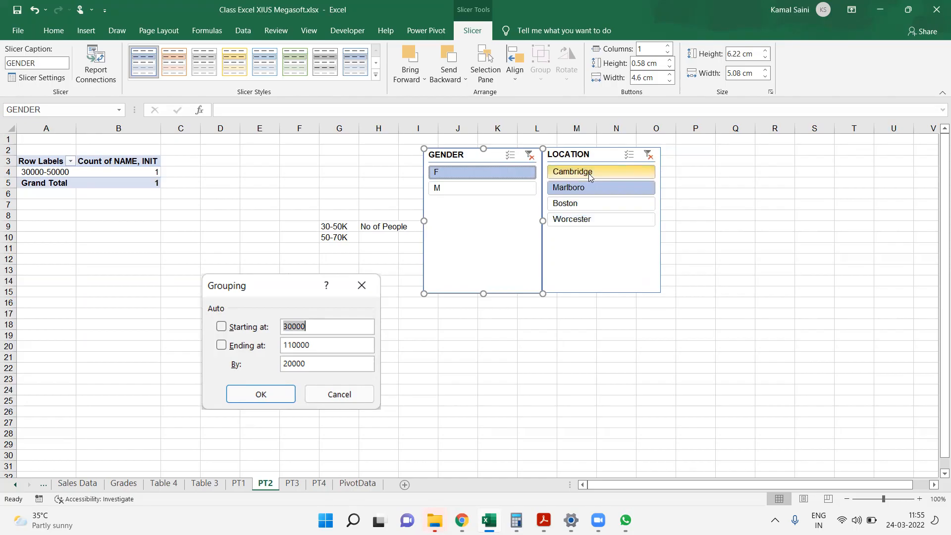
# Filter the PivotTable to Cambridge, try genders M and F with the slicer, and clear the filters of both slicers.
pyautogui.click(587, 172)
pyautogui.click(486, 187)
pyautogui.click(483, 172)
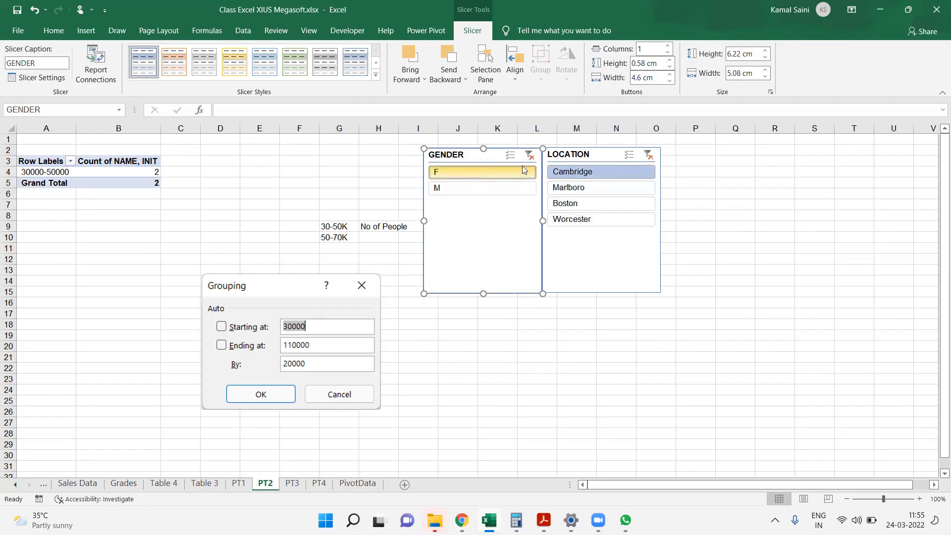
pyautogui.click(529, 156)
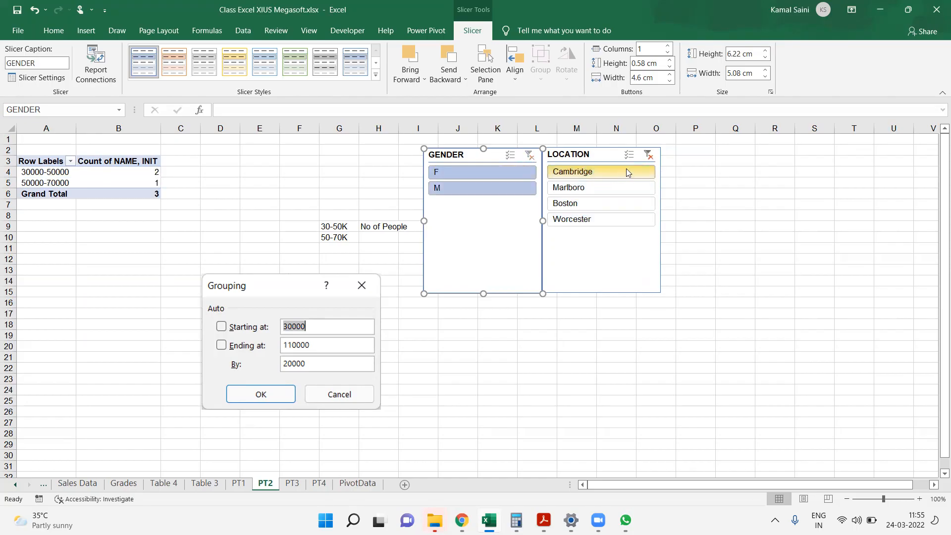
pyautogui.click(649, 155)
# Insert a default column PivotChart from the salary-band PivotTable on PT2.
pyautogui.moveTo(170, 202); pyautogui.dragTo(159, 198)
pyautogui.click(159, 199)
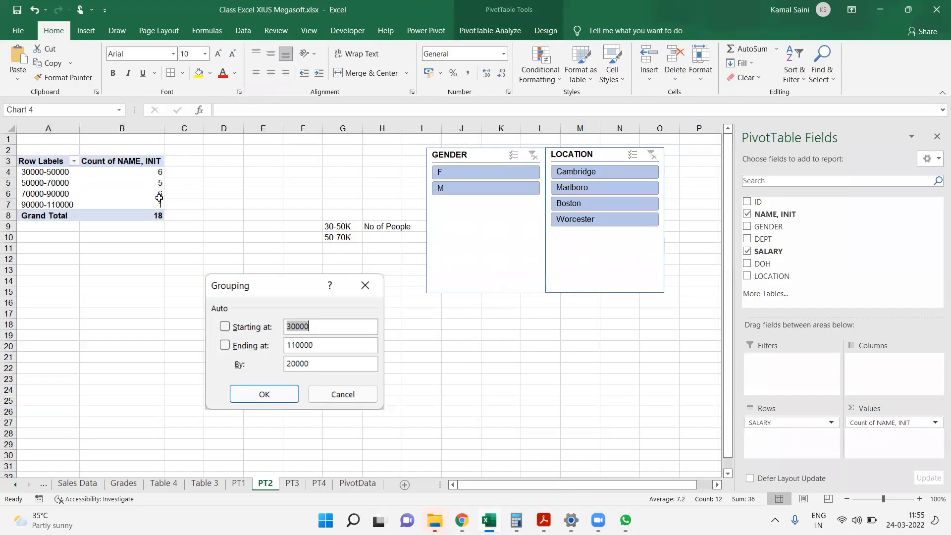
pyautogui.hotkey('alt', 'F1')
# Filter the PivotChart to gender M, trying Cambridge and Worcester before clearing the location filter, and move the chart below the slicers.
pyautogui.click(503, 192)
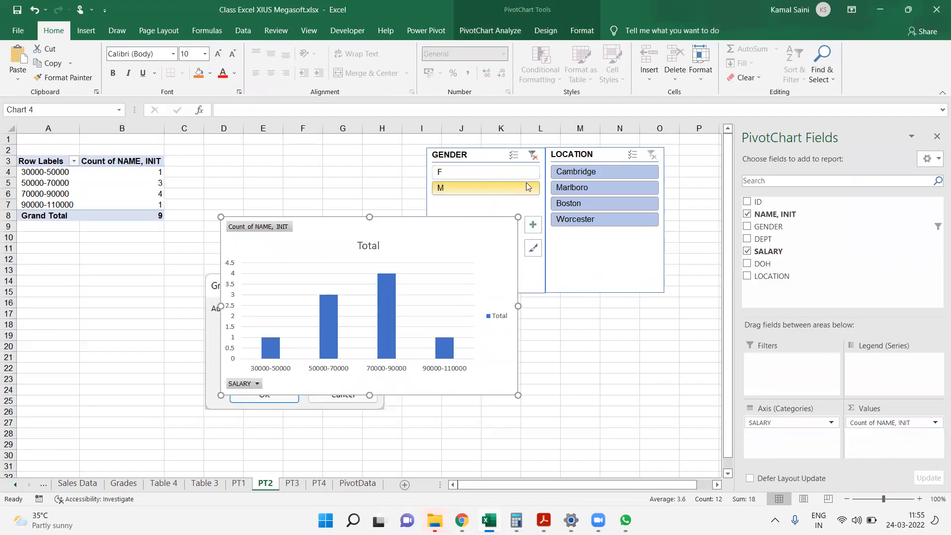
pyautogui.click(598, 176)
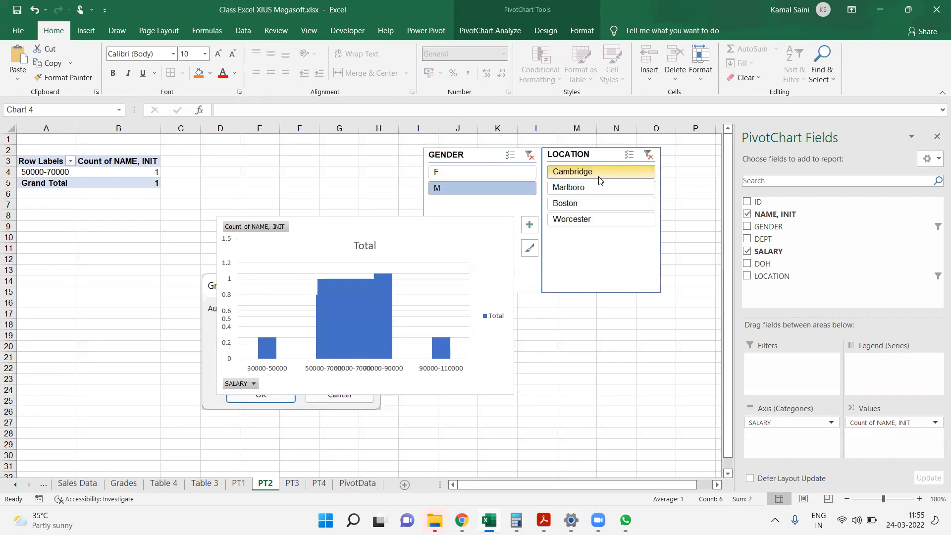
pyautogui.click(598, 217)
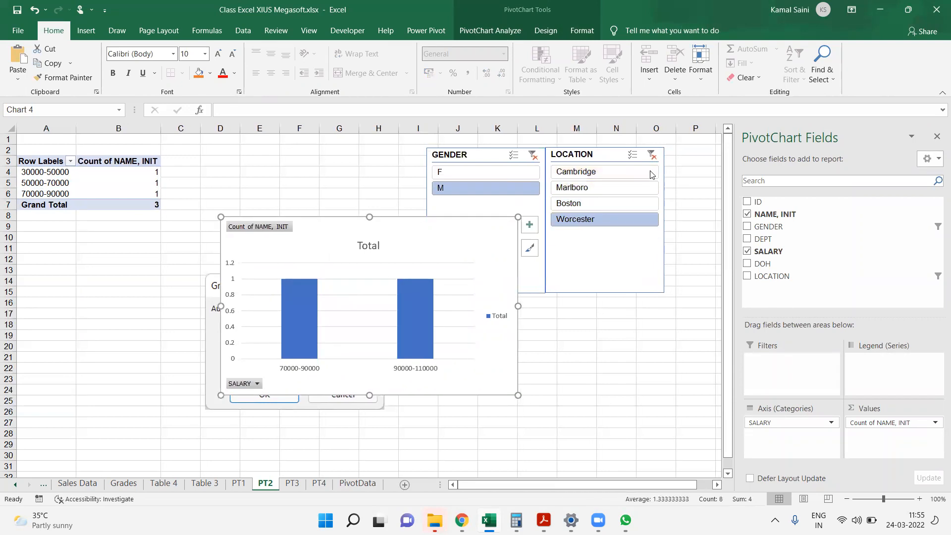
pyautogui.click(651, 155)
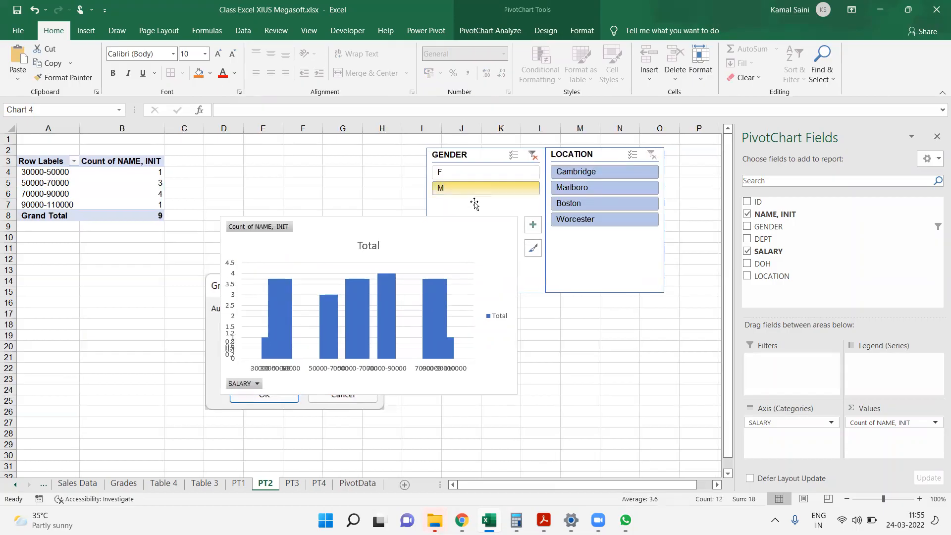
pyautogui.moveTo(453, 217); pyautogui.dragTo(659, 294)
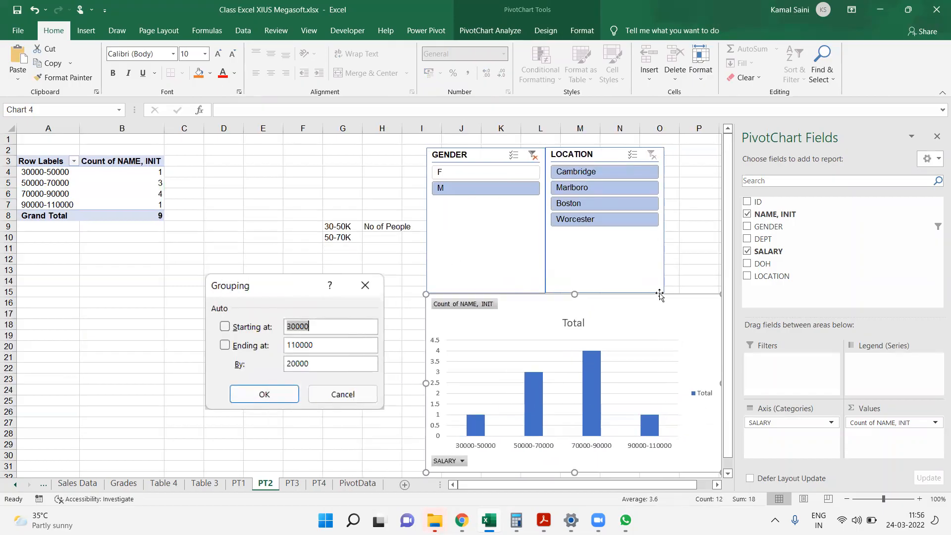
pyautogui.click(58, 174)
pyautogui.click(86, 30)
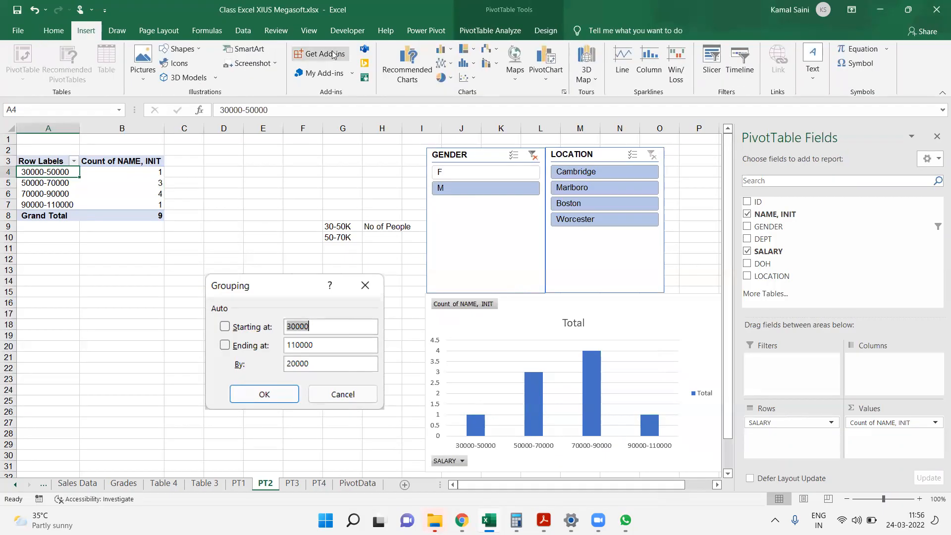
pyautogui.click(442, 50)
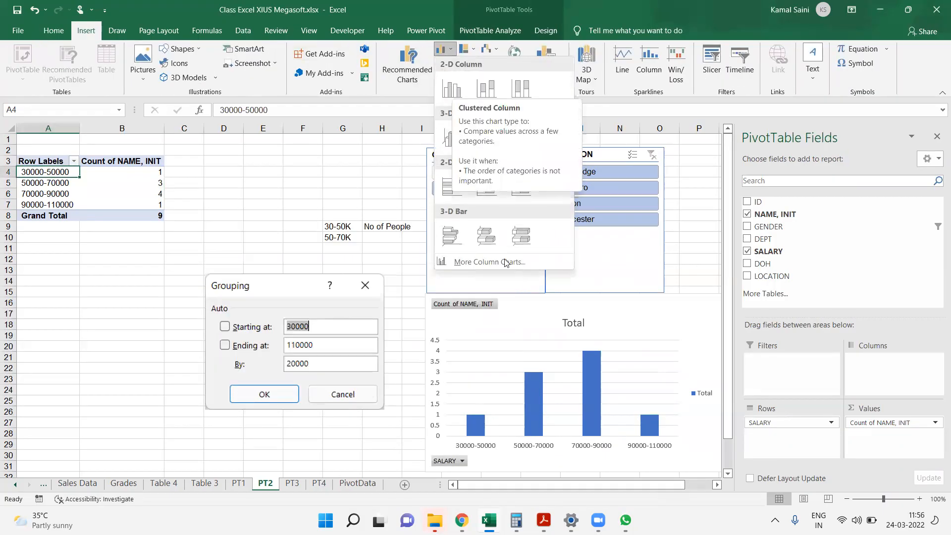
pyautogui.press('Escape')
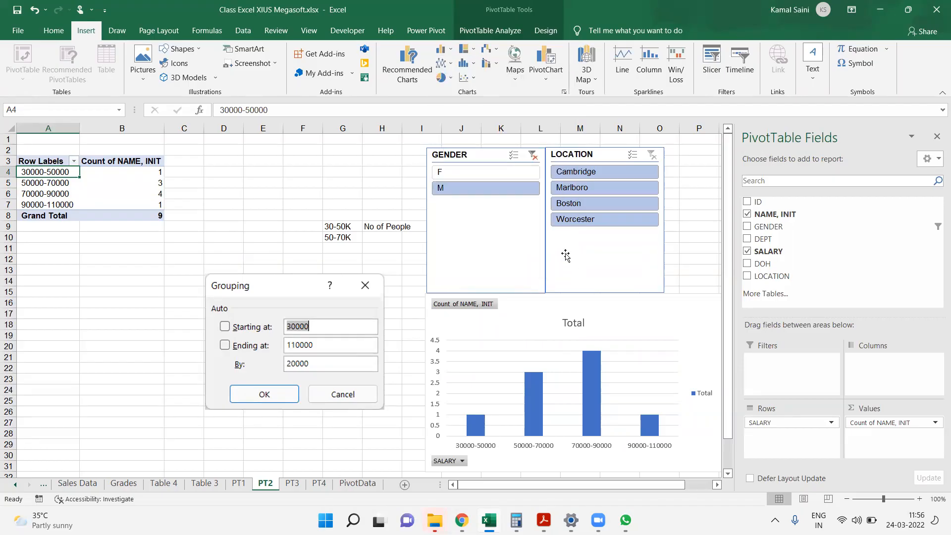
# Filter to gender F, try Marlboro, Boston, Worcester and Cambridge with the location slicer, and clear both slicer filters.
pyautogui.click(496, 173)
pyautogui.click(597, 188)
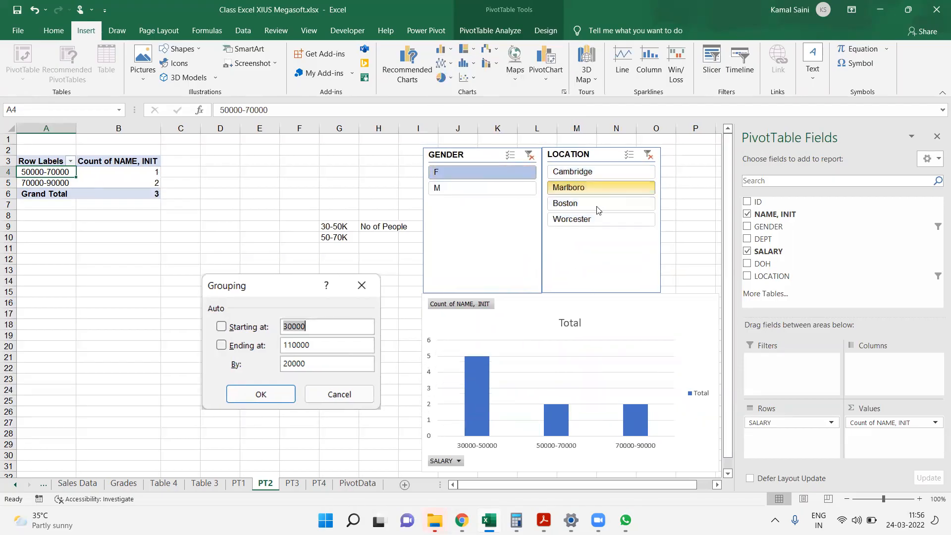
pyautogui.click(596, 204)
pyautogui.click(600, 219)
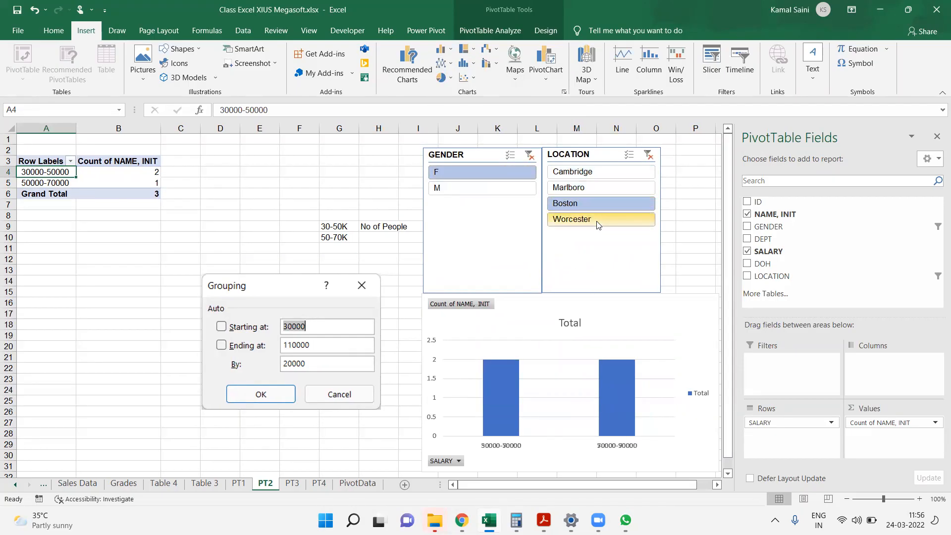
pyautogui.click(602, 188)
pyautogui.click(605, 173)
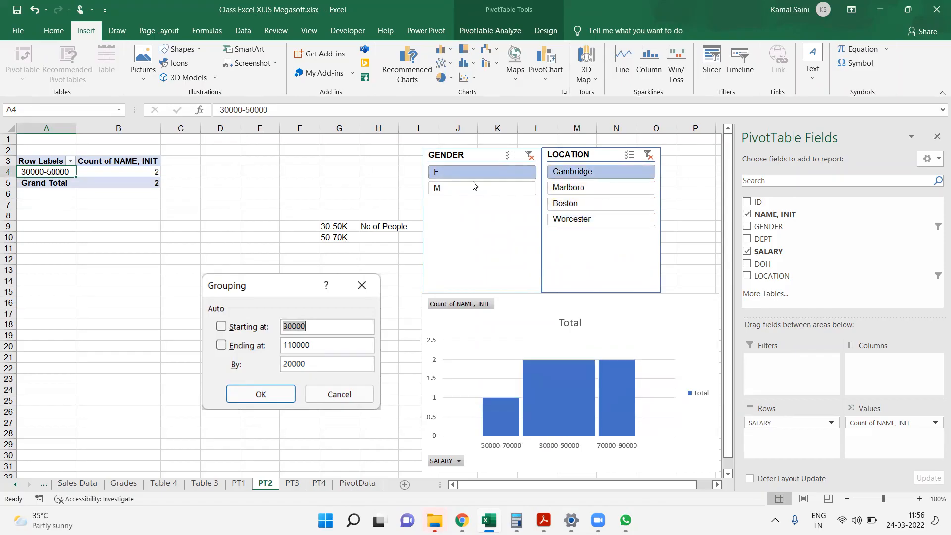
pyautogui.click(646, 155)
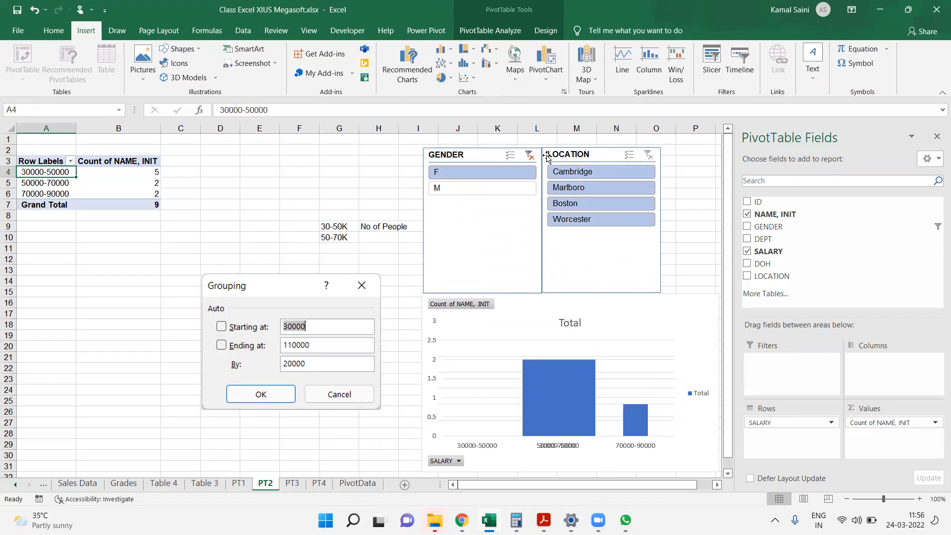
pyautogui.click(529, 156)
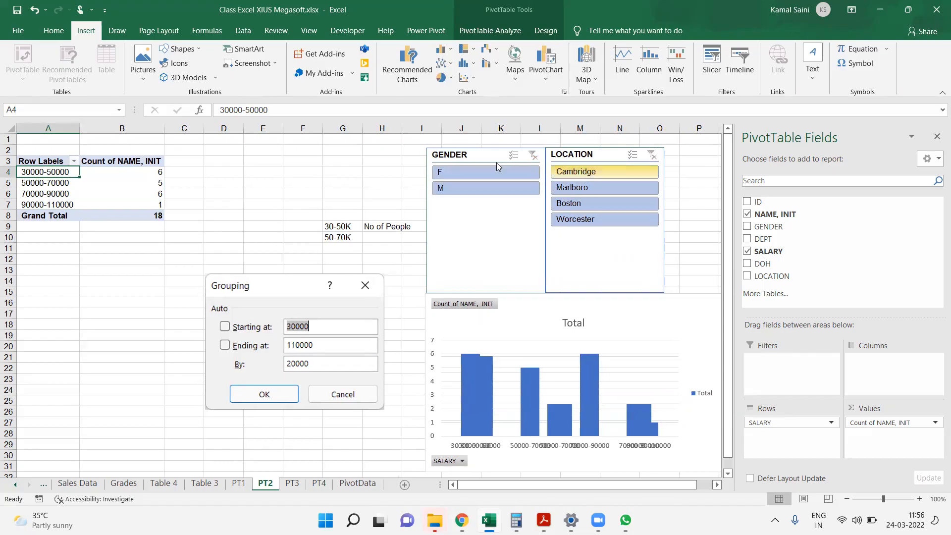
# Shorten the GENDER slicer from its lower edge and insert a DOH timeline for the PT2 PivotTable.
pyautogui.click(521, 277)
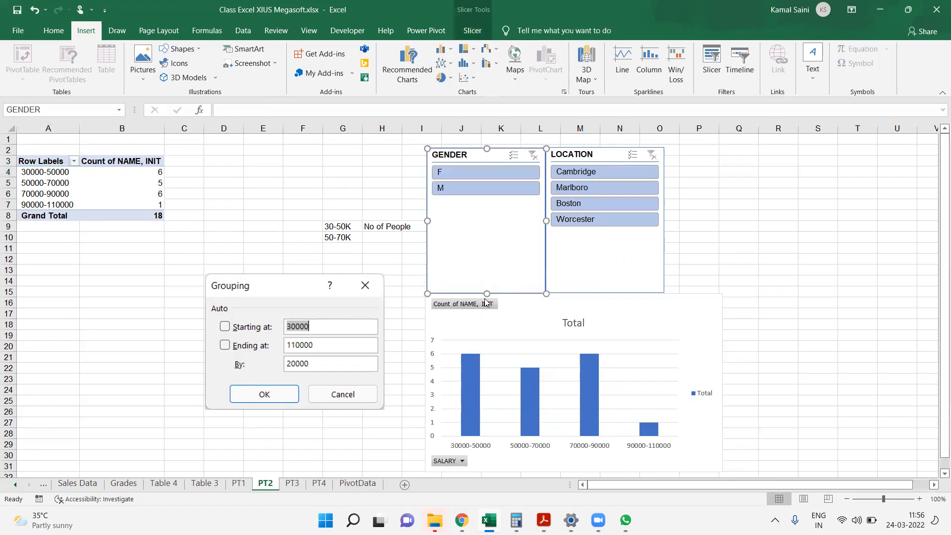
pyautogui.moveTo(487, 293); pyautogui.dragTo(487, 262)
pyautogui.click(141, 194)
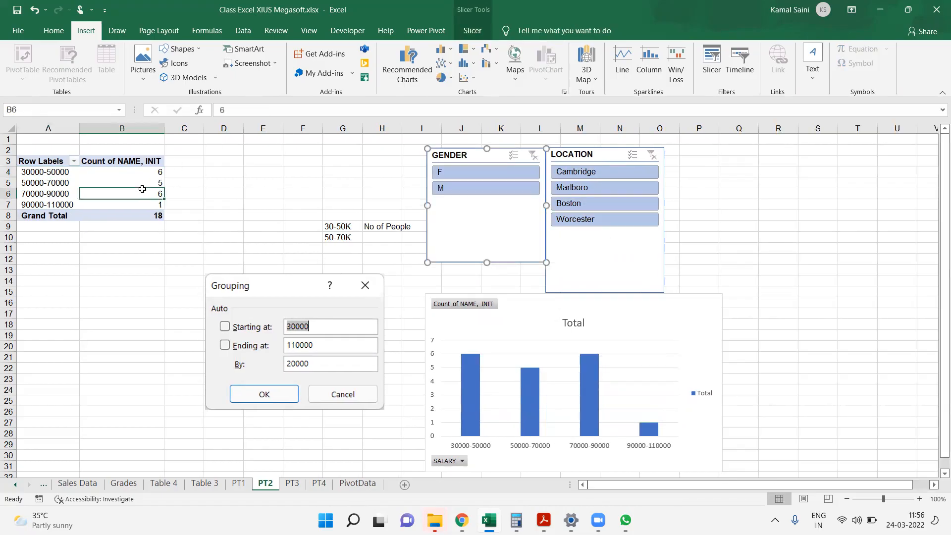
pyautogui.click(505, 36)
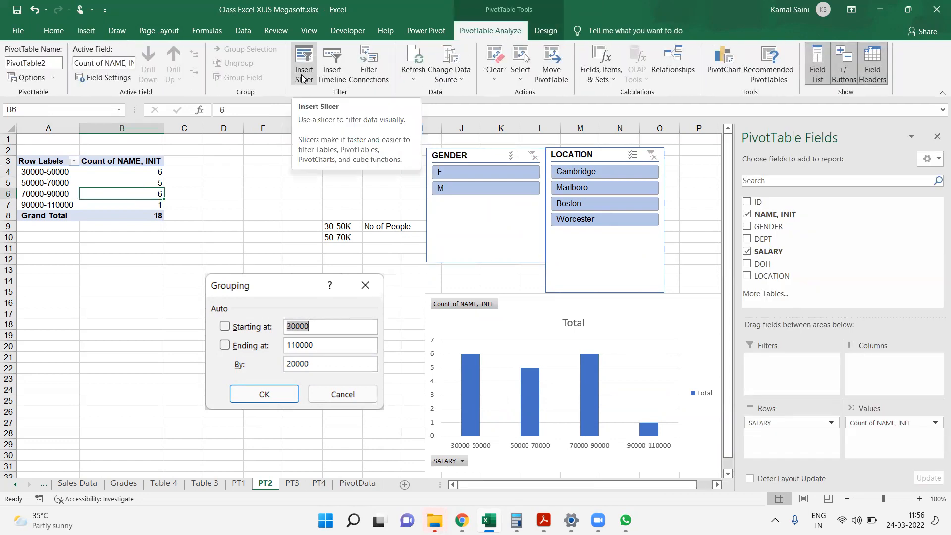
pyautogui.click(337, 75)
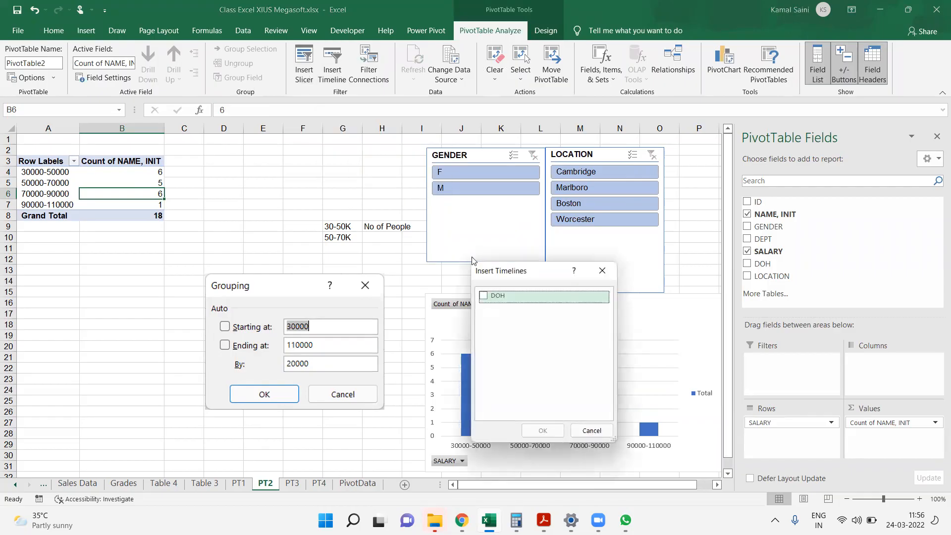
pyautogui.click(484, 297)
pyautogui.click(544, 430)
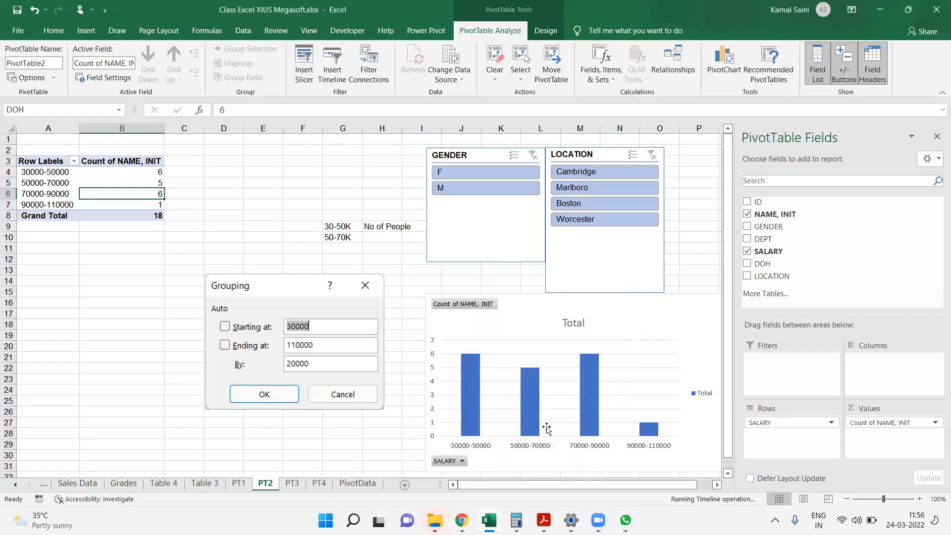
# Switch the DOH timeline to years and filter the PivotTable by 2021, 2020, 2019 and 2018 in turn.
pyautogui.click(458, 293)
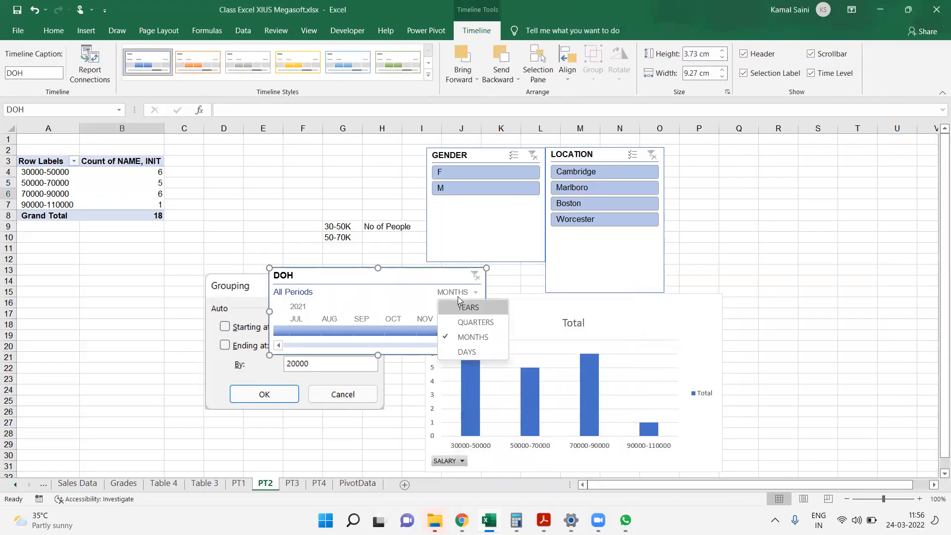
pyautogui.click(469, 307)
pyautogui.click(455, 330)
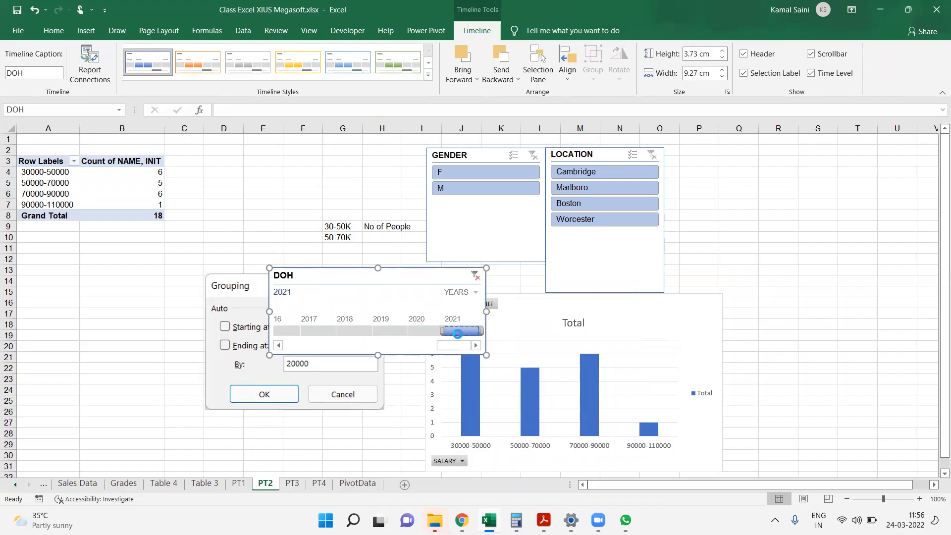
pyautogui.click(421, 330)
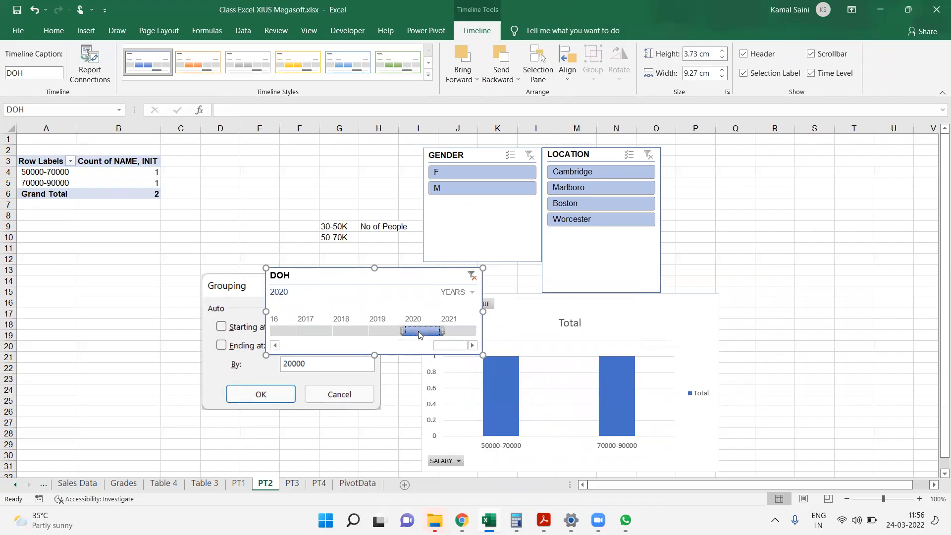
pyautogui.click(384, 331)
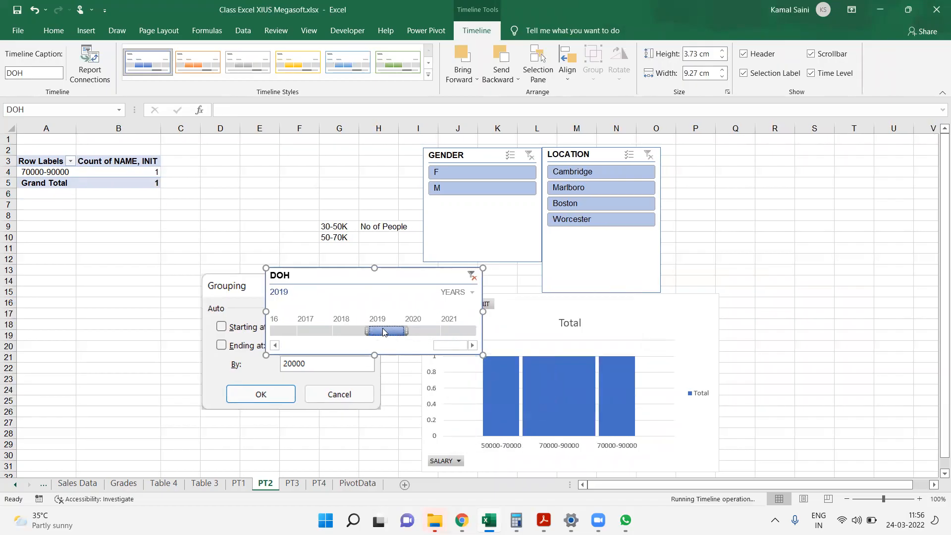
pyautogui.click(356, 331)
# Extend the timeline range to 2018–2021 and to 2017–2021, and clear the timeline filter.
pyautogui.moveTo(369, 331); pyautogui.dragTo(488, 341)
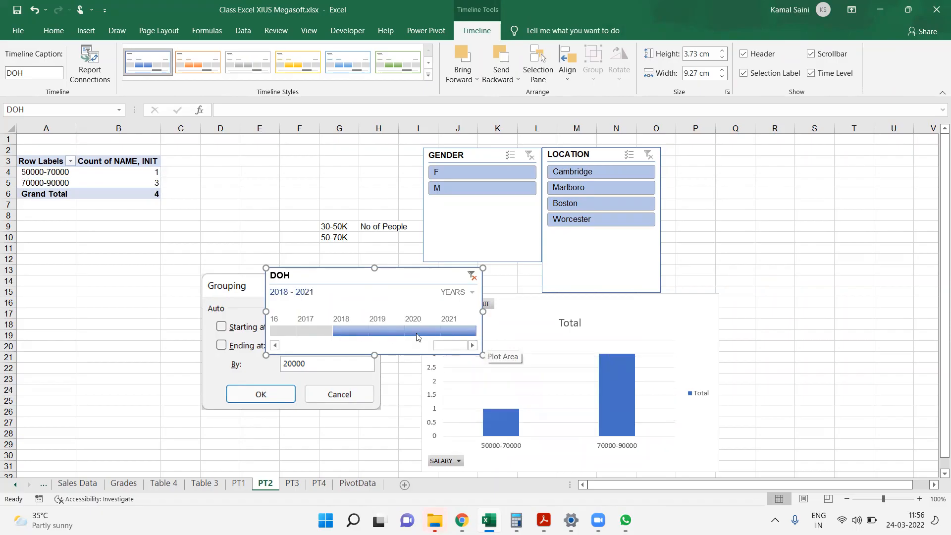
pyautogui.moveTo(332, 330); pyautogui.dragTo(293, 327)
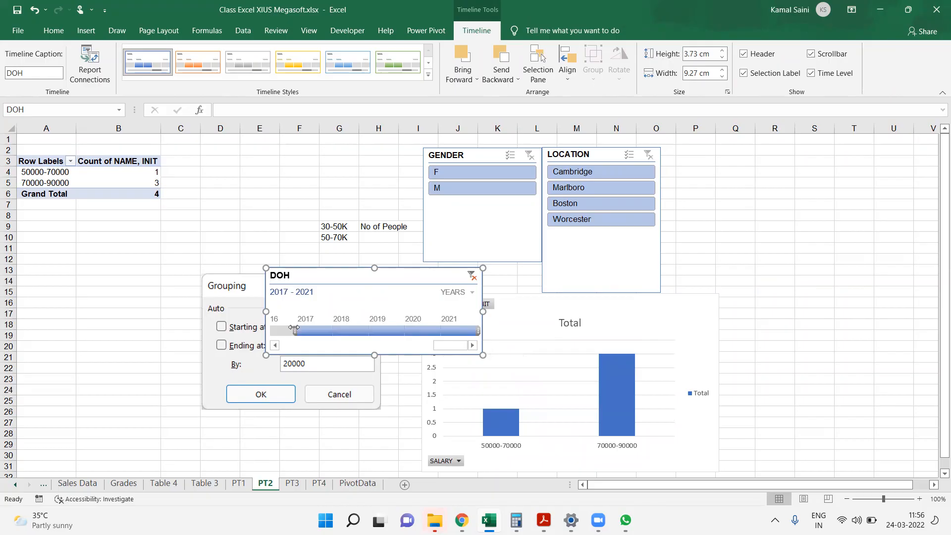
pyautogui.click(472, 277)
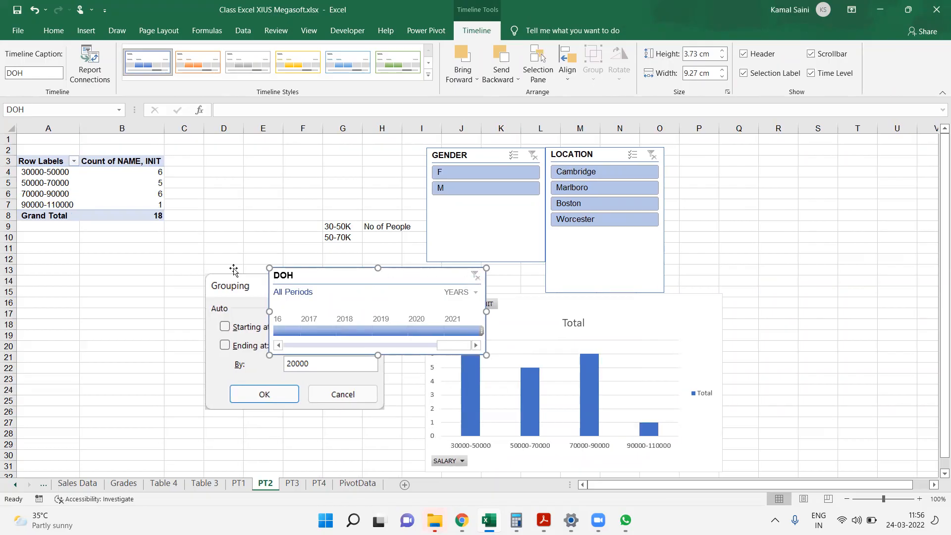
# Move the DOH timeline below the PivotTable, try the light orange, yellow and green styles, and apply the dark yellow style.
pyautogui.moveTo(338, 278); pyautogui.dragTo(125, 248)
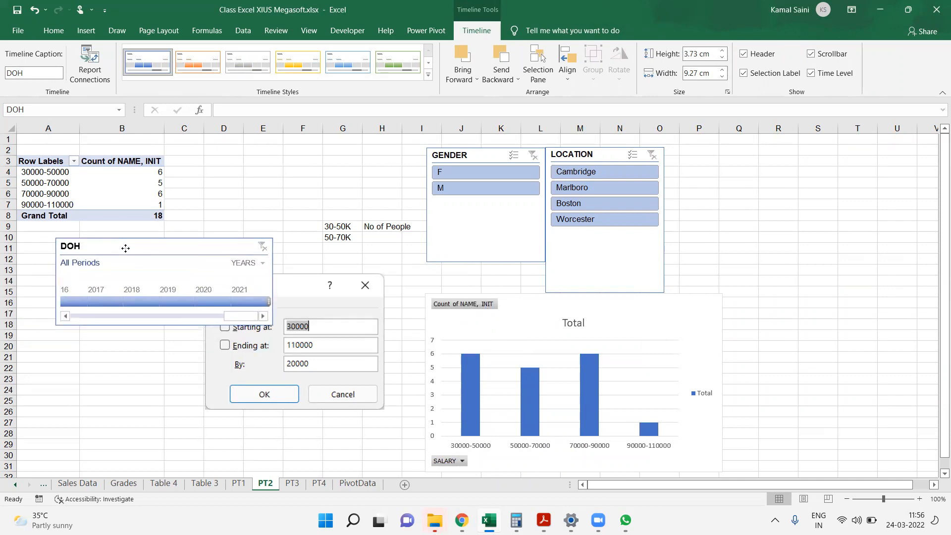
pyautogui.click(198, 62)
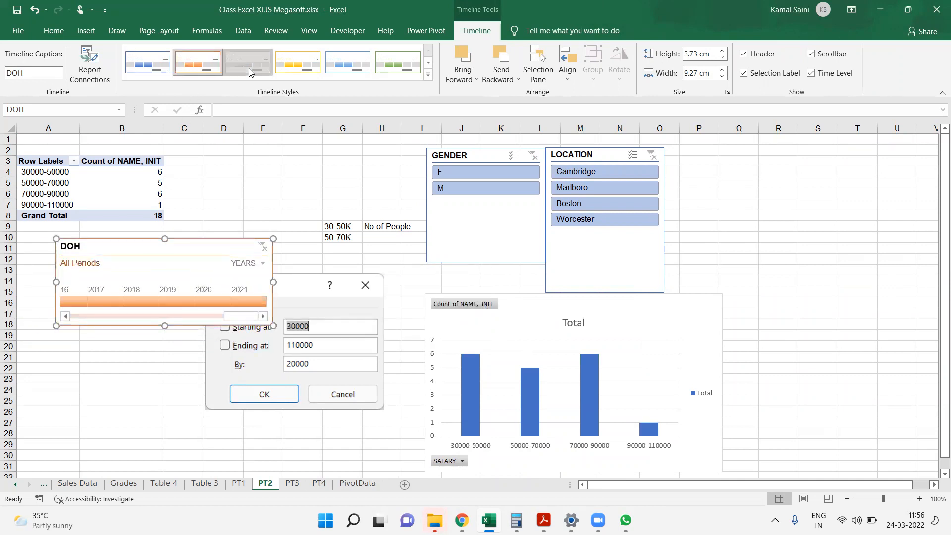
pyautogui.click(298, 62)
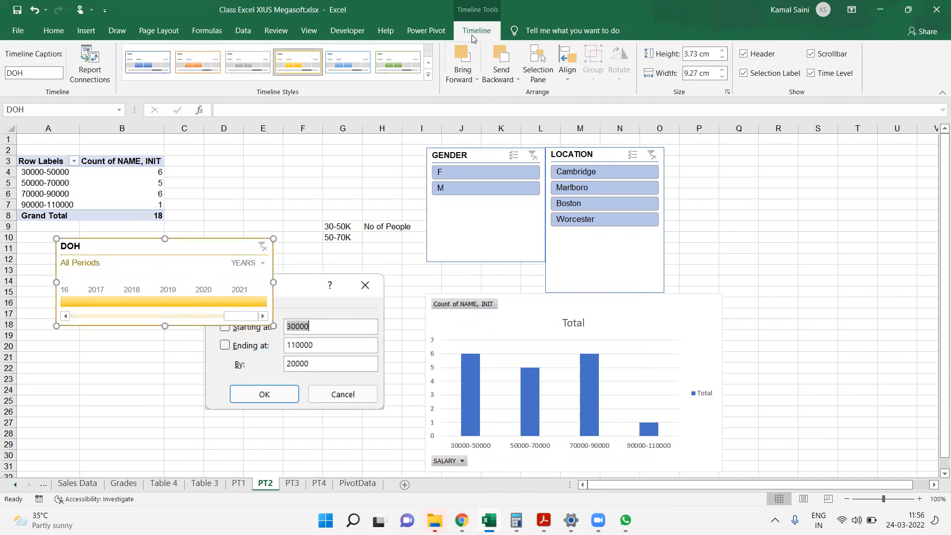
pyautogui.click(411, 66)
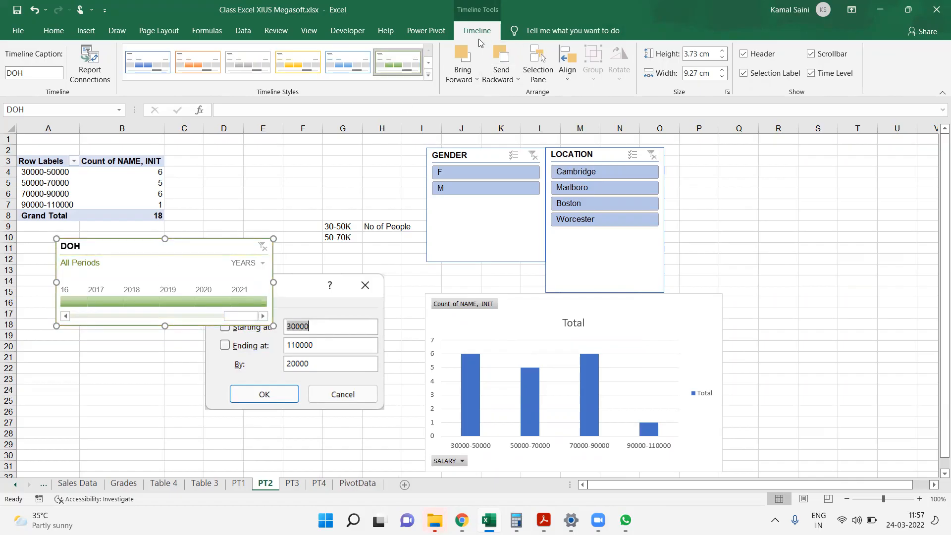
pyautogui.click(428, 75)
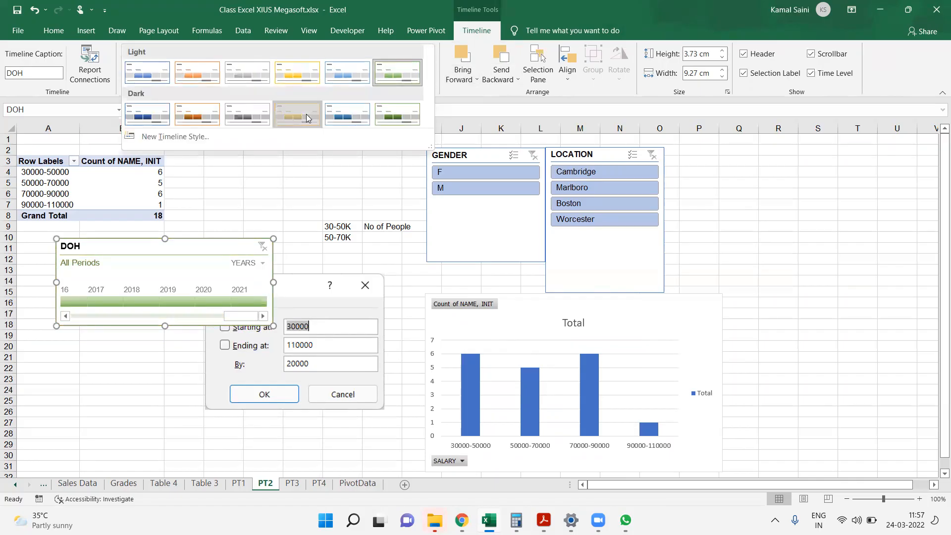
pyautogui.click(298, 114)
# Select the GENDER and LOCATION slicers together and apply the dark yellow slicer style to both.
pyautogui.click(542, 298)
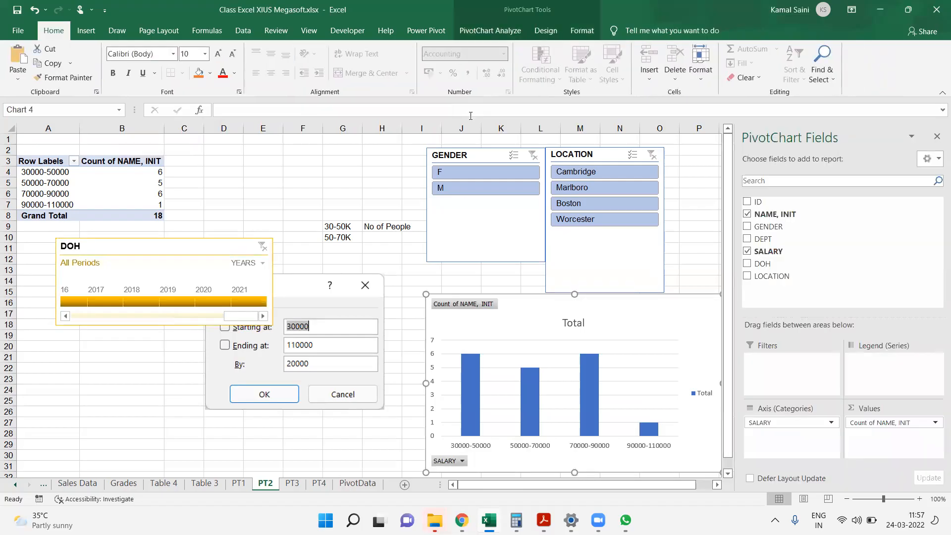
pyautogui.click(493, 200)
pyautogui.keyDown('ctrl'); pyautogui.click(624, 263); pyautogui.keyUp('ctrl')
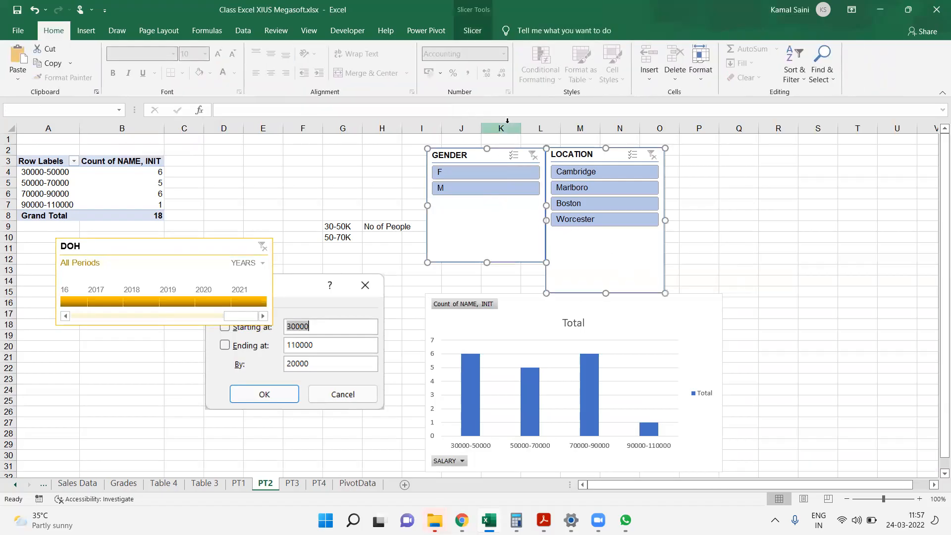
pyautogui.click(472, 30)
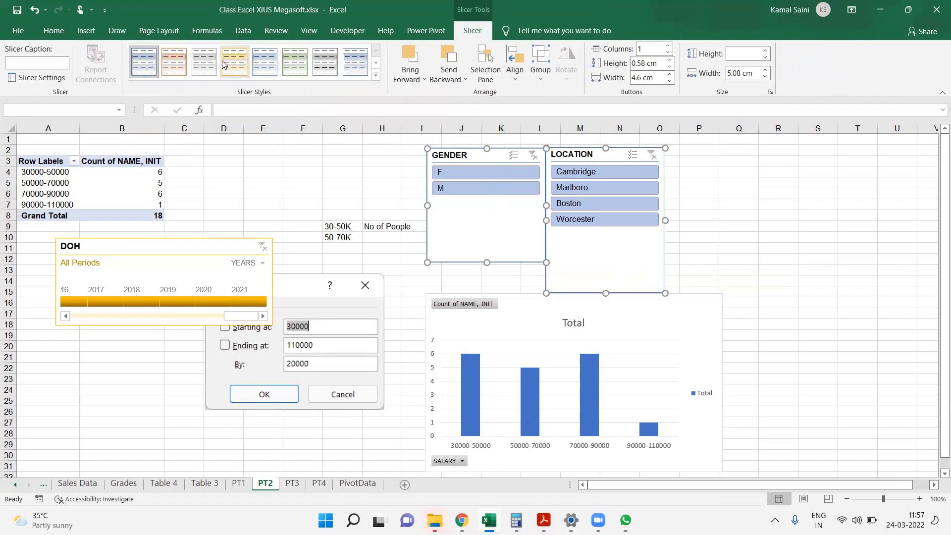
pyautogui.click(355, 62)
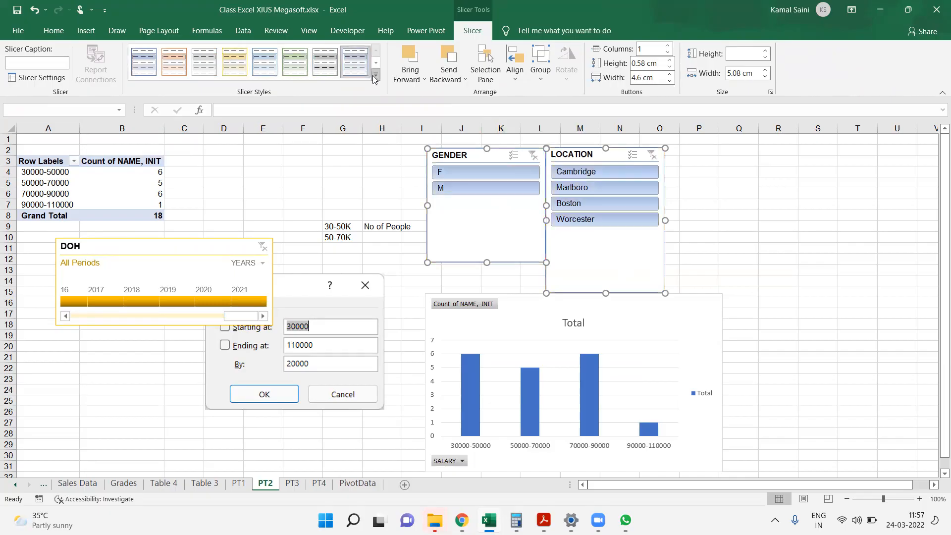
pyautogui.click(374, 76)
pyautogui.click(232, 119)
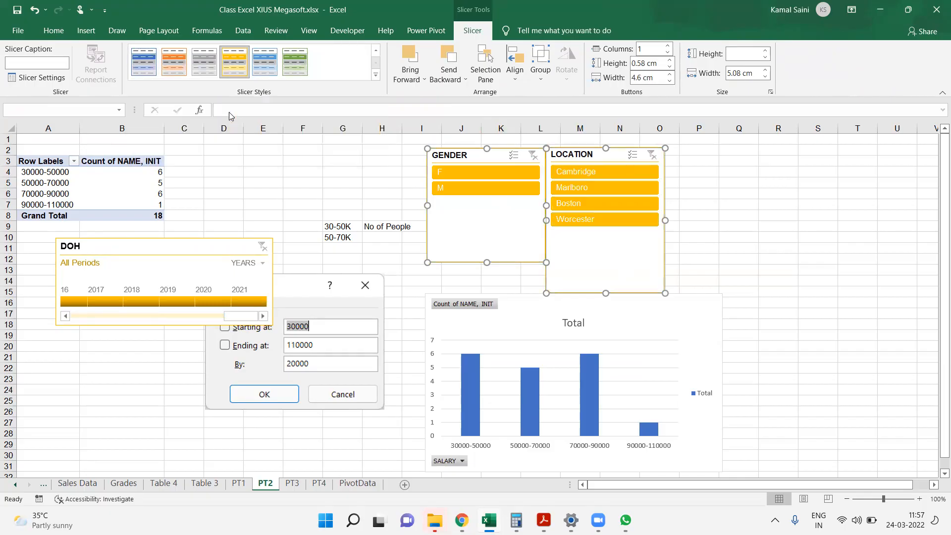
pyautogui.click(252, 177)
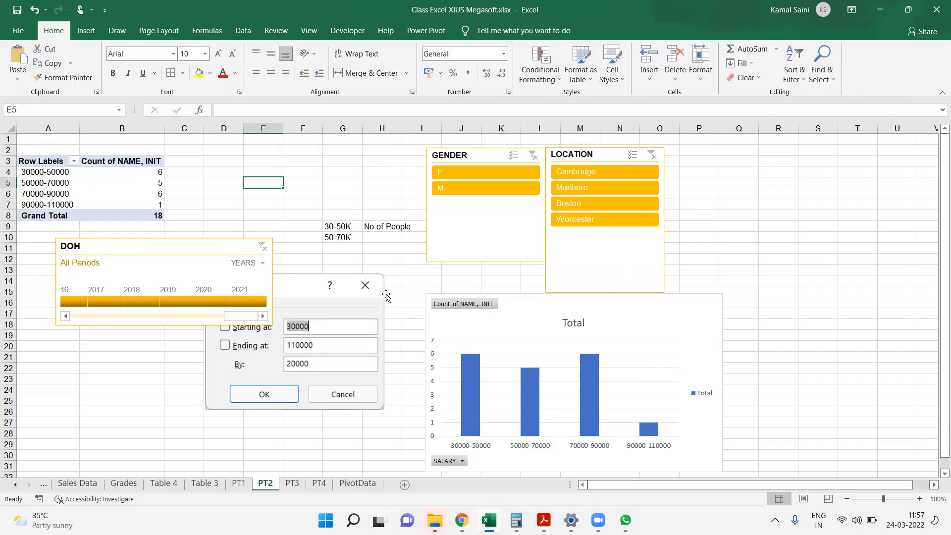
# Filter the PT2 PivotTable by location Boston, switch it to Worcester, and limit it to gender M.
pyautogui.click(595, 201)
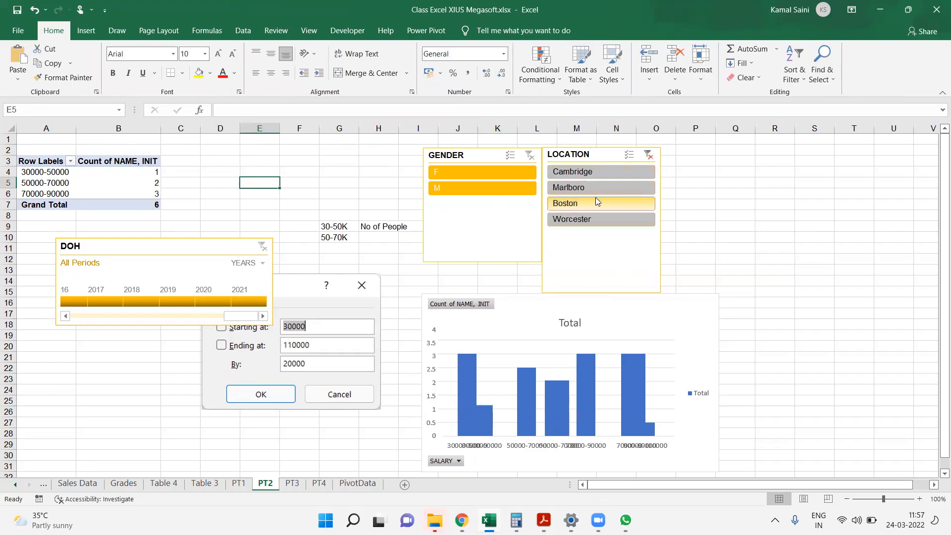
pyautogui.click(599, 218)
pyautogui.click(495, 189)
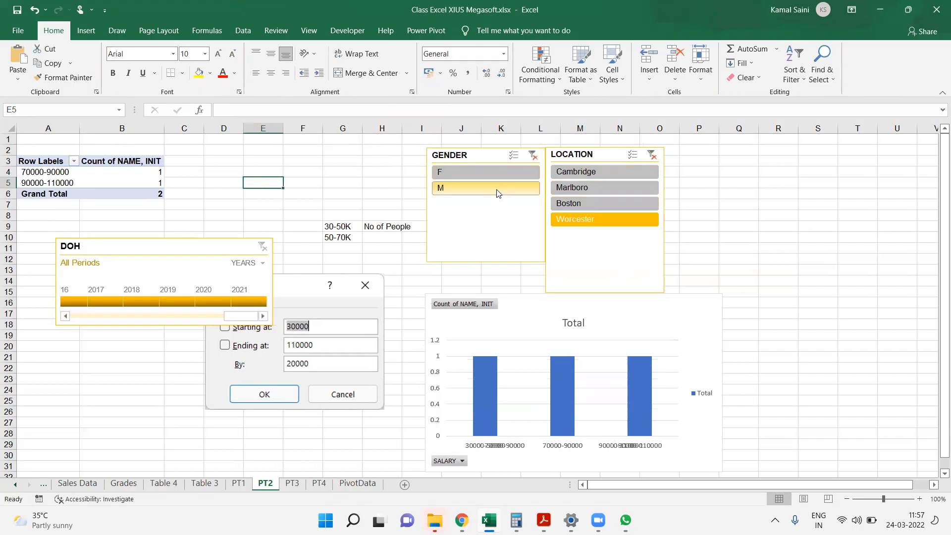
# Move the PivotChart slightly up and left, and shift the Grouping picture to column A beneath the DOH timeline.
pyautogui.click(515, 303)
pyautogui.moveTo(515, 304); pyautogui.dragTo(482, 295)
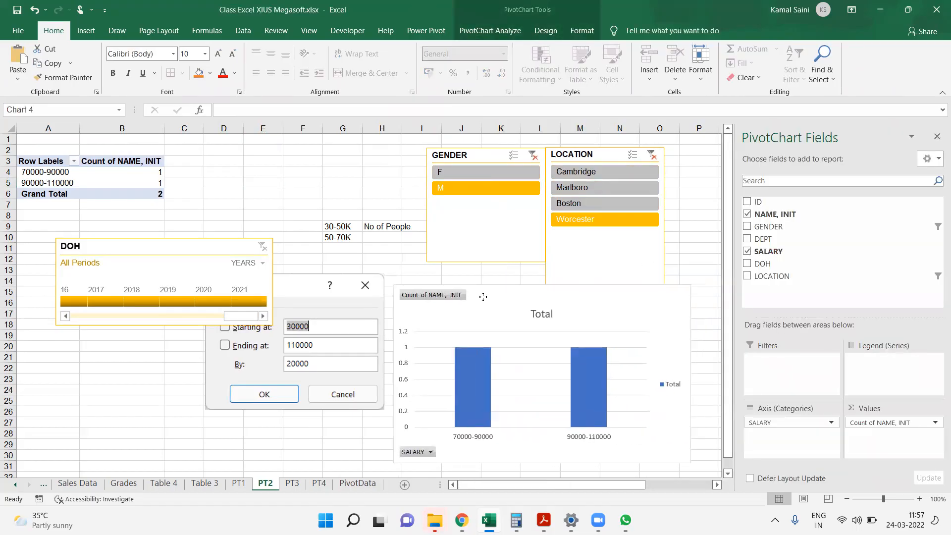
pyautogui.moveTo(286, 289); pyautogui.dragTo(97, 312)
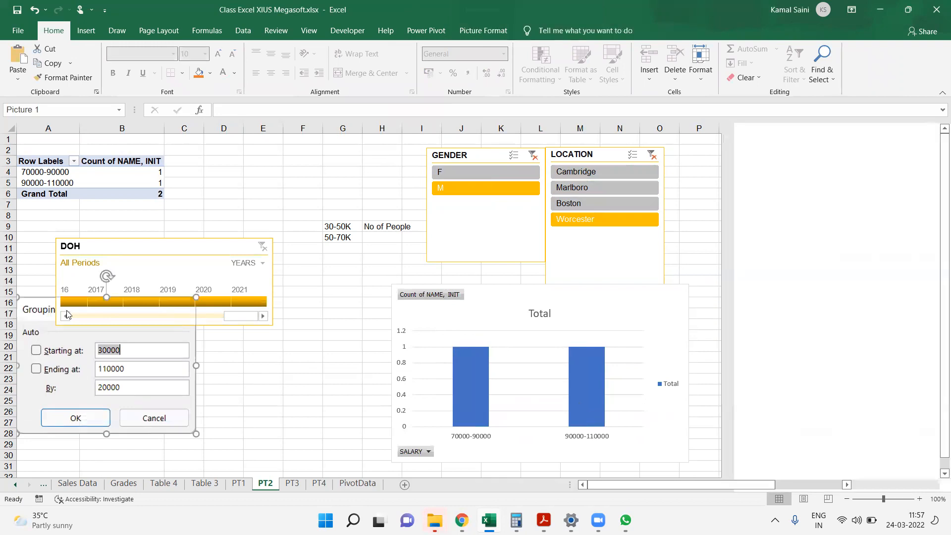
pyautogui.moveTo(182, 246); pyautogui.dragTo(309, 98)
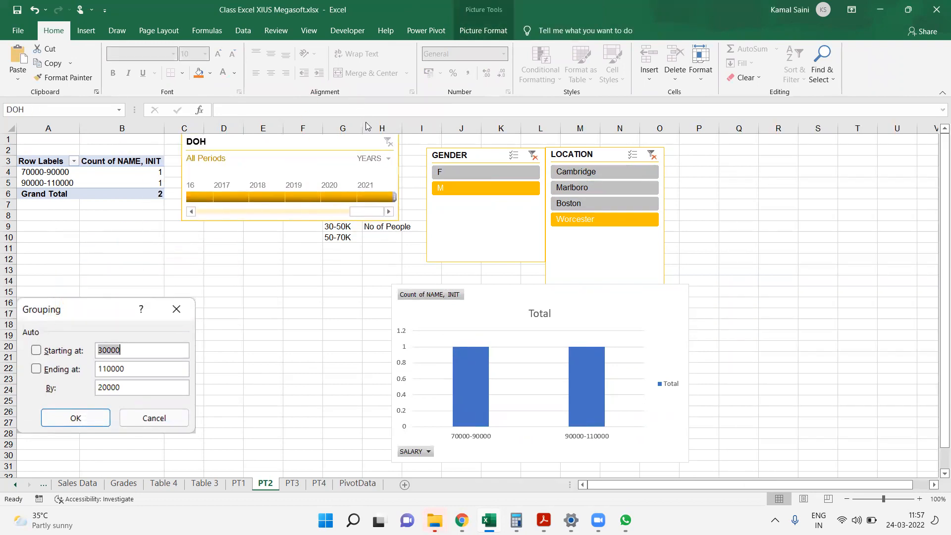
pyautogui.hotkey('ctrl', 'z')
pyautogui.click(349, 298)
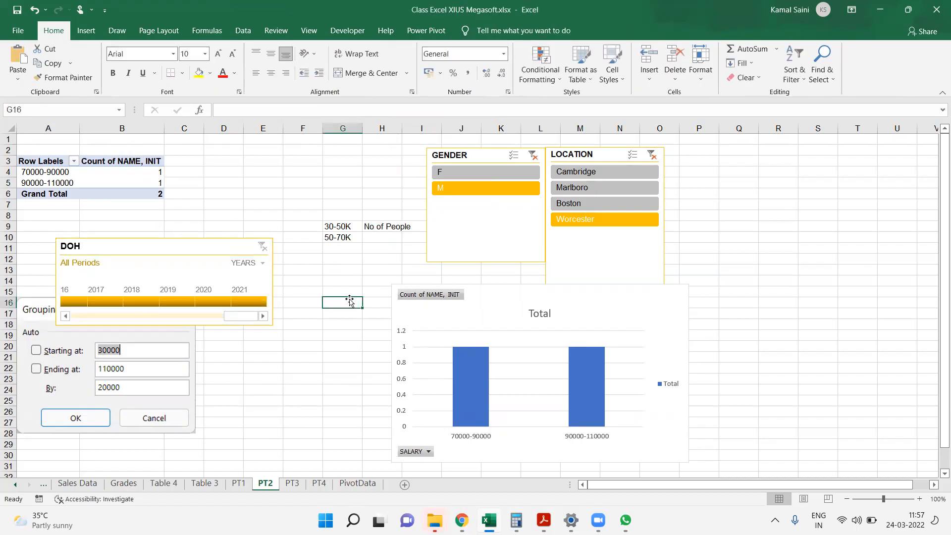
# Fill the range A20:G26 below the table on the PivotData sheet with the value 10.
pyautogui.click(144, 170)
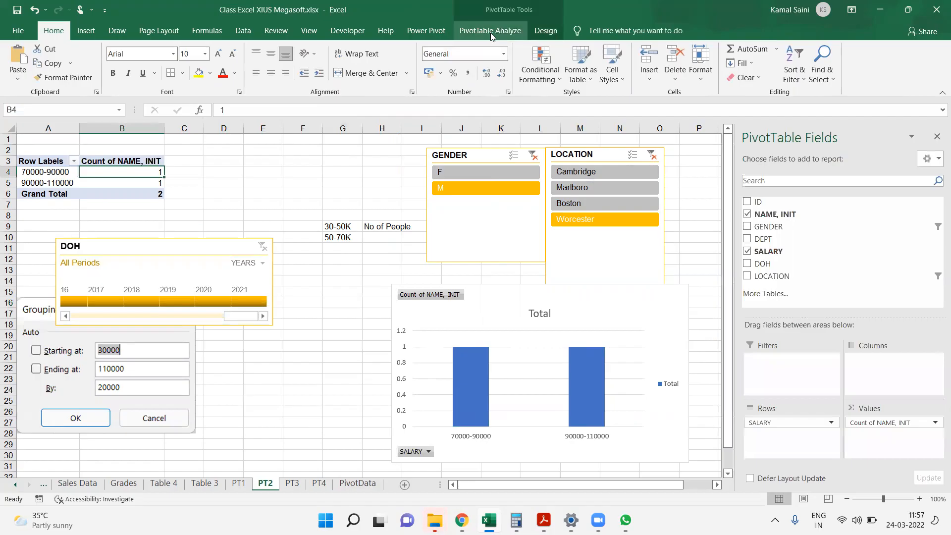
pyautogui.click(490, 30)
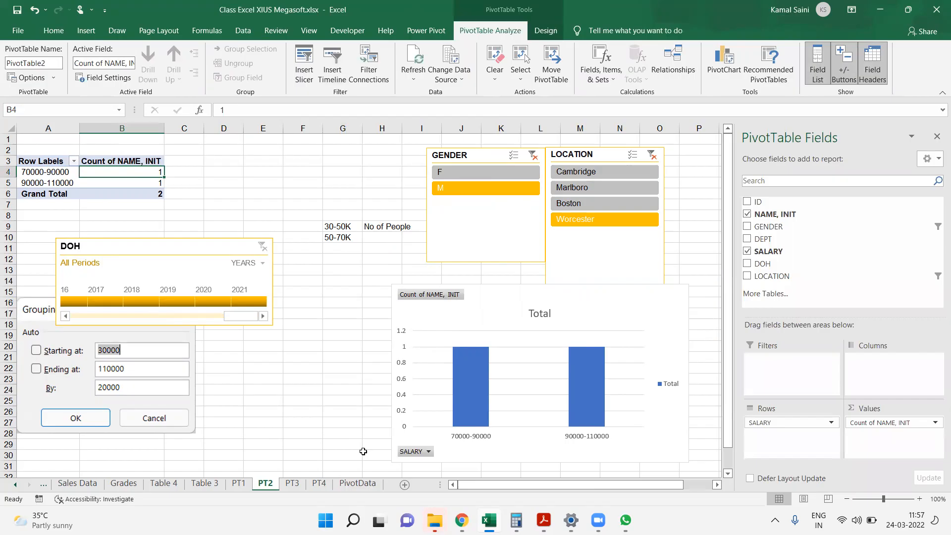
pyautogui.click(357, 488)
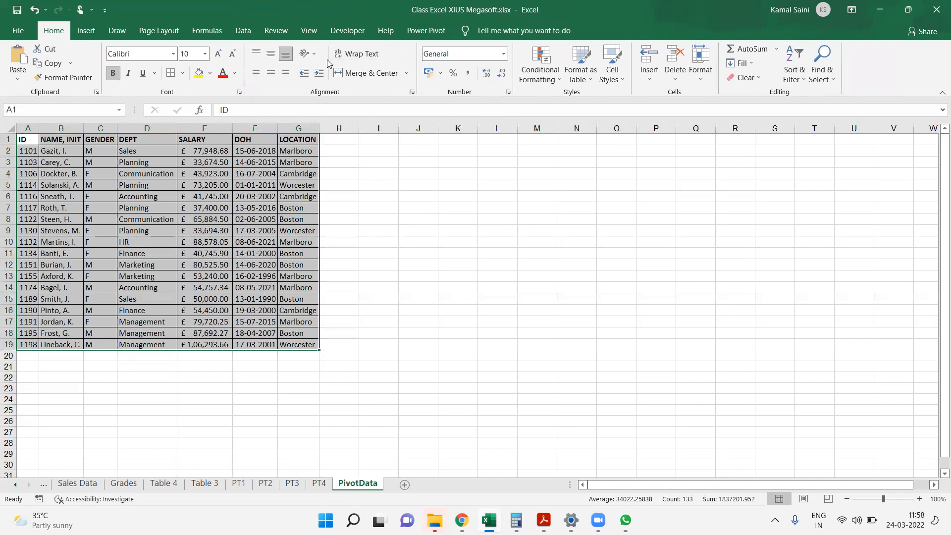
pyautogui.moveTo(37, 352); pyautogui.dragTo(284, 419)
pyautogui.write('10')
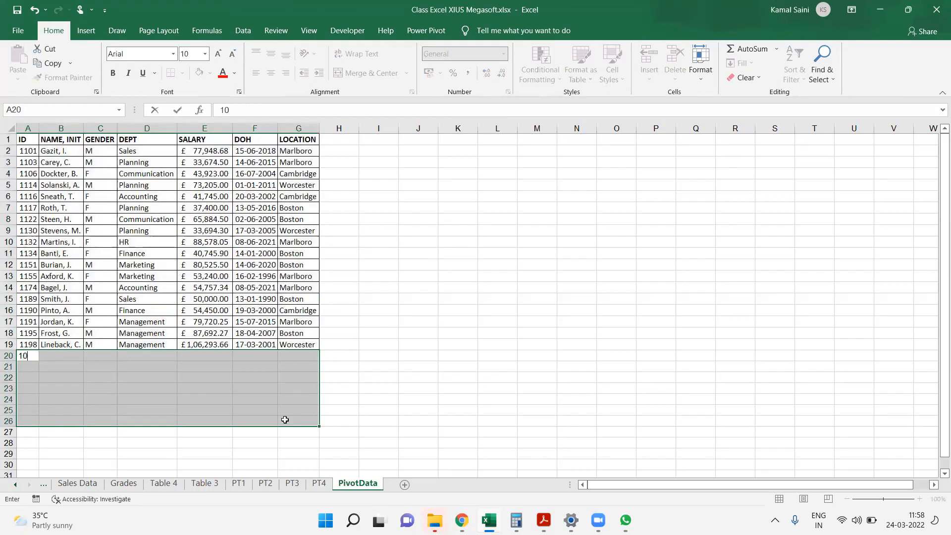
pyautogui.hotkey('ctrl', 'Return')
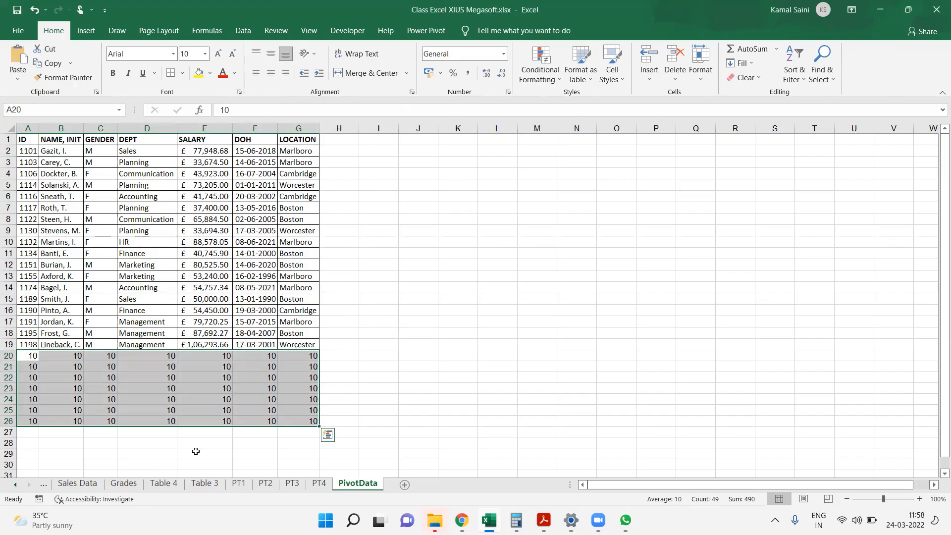
# Extend the data source of the PT1 PivotTable to PivotData!$A$1:$G$26.
pyautogui.click(238, 484)
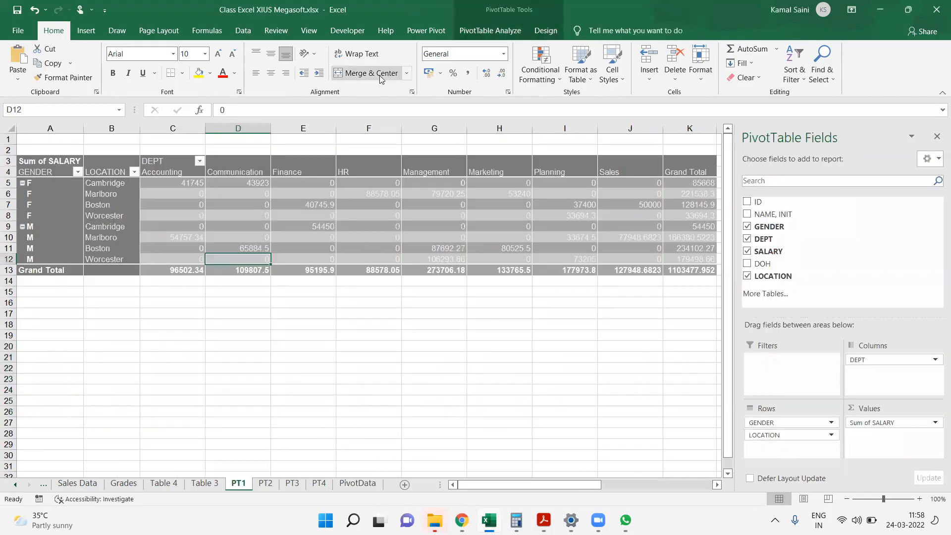
pyautogui.click(510, 30)
pyautogui.click(456, 53)
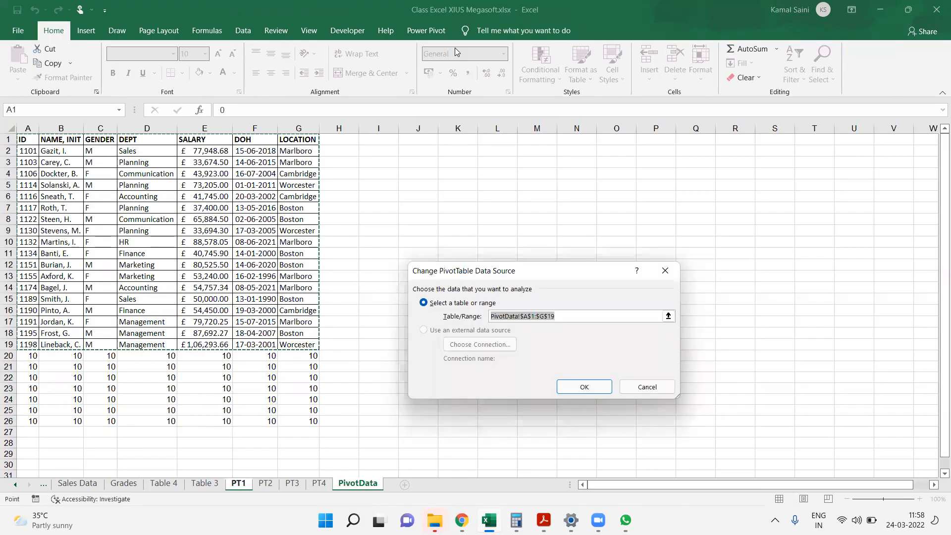
pyautogui.hotkey('shift', 'Down')
pyautogui.hotkey('shift', 'Down')
pyautogui.hotkey('shift', 'Down')
pyautogui.hotkey('shift', 'Down')
pyautogui.hotkey('shift', 'Down')
pyautogui.hotkey('shift', 'Down')
pyautogui.hotkey('shift', 'Down')
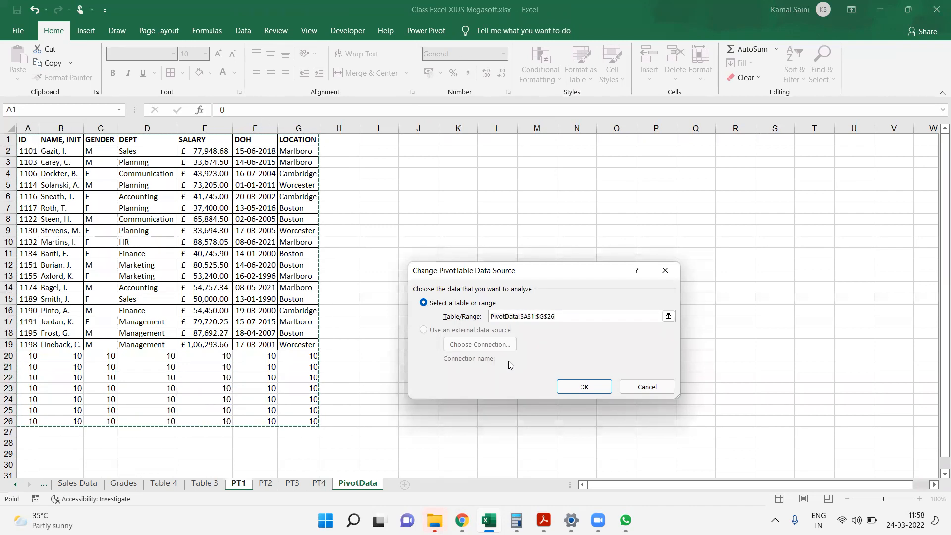
pyautogui.press('Return')
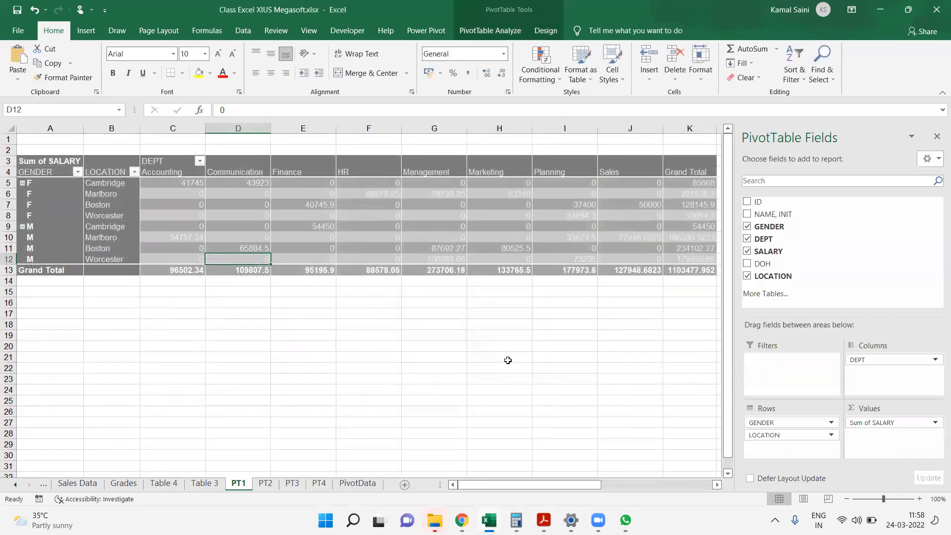
# Review the source rows on PivotData and the PT4 PivotTable, and return to sheet PT1.
pyautogui.moveTo(604, 252)
pyautogui.click(357, 483)
pyautogui.moveTo(289, 161); pyautogui.dragTo(295, 302)
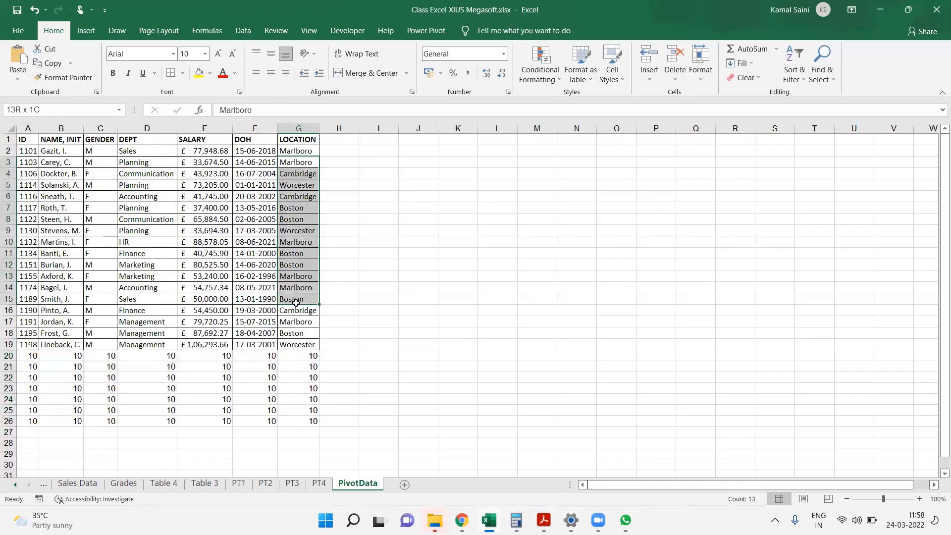
pyautogui.click(313, 484)
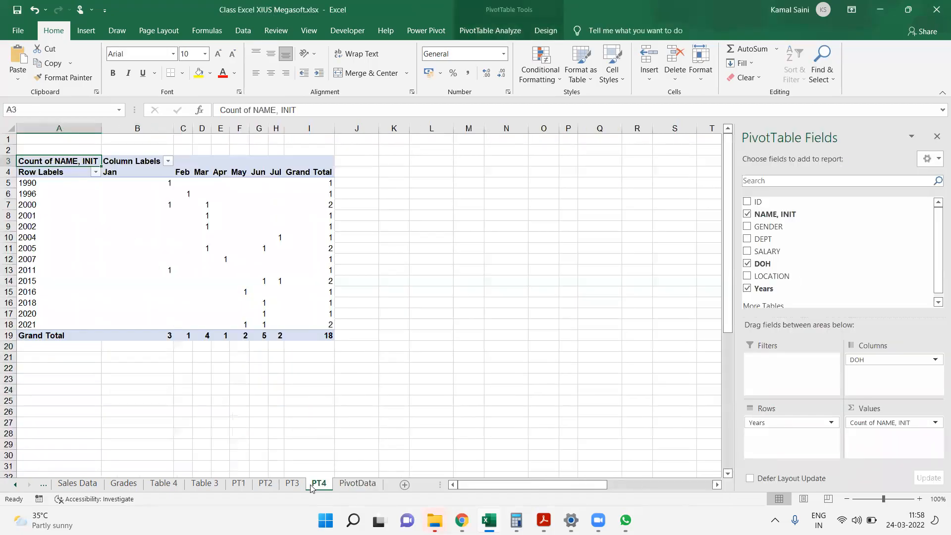
pyautogui.click(238, 483)
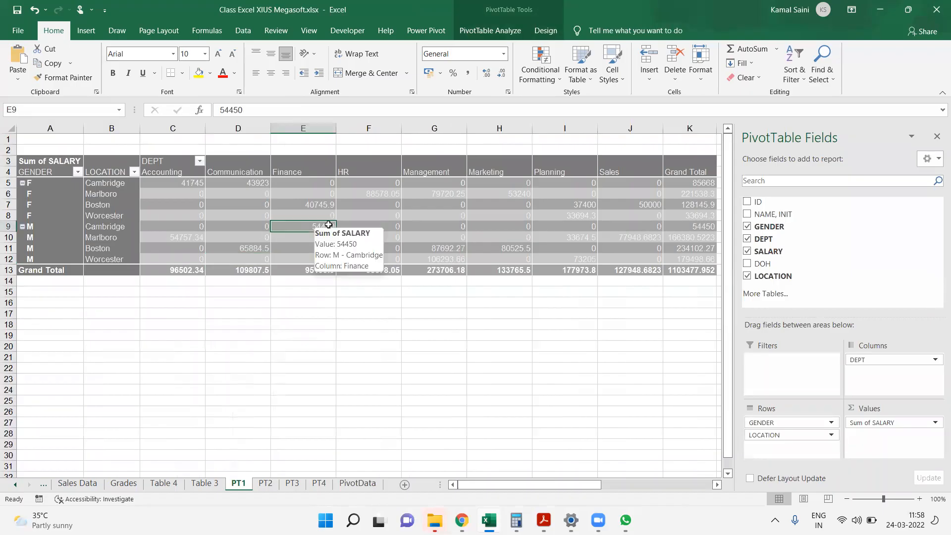
# Refresh the PT1 PivotTable from its source data.
pyautogui.rightClick(346, 218)
pyautogui.click(520, 292)
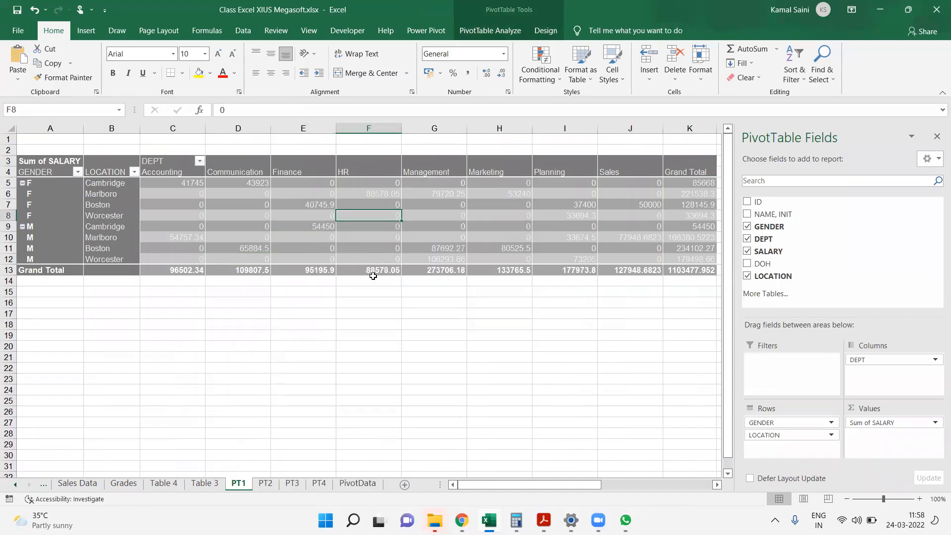
pyautogui.click(364, 255)
pyautogui.click(353, 239)
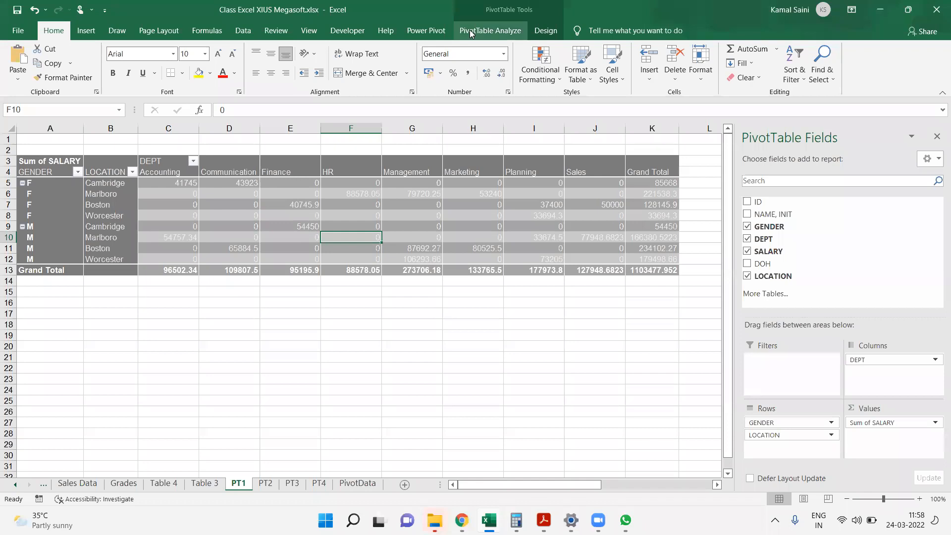
# Look through the clear options, select the entire PT1 PivotTable, and view the Move PivotTable settings without moving it.
pyautogui.click(490, 30)
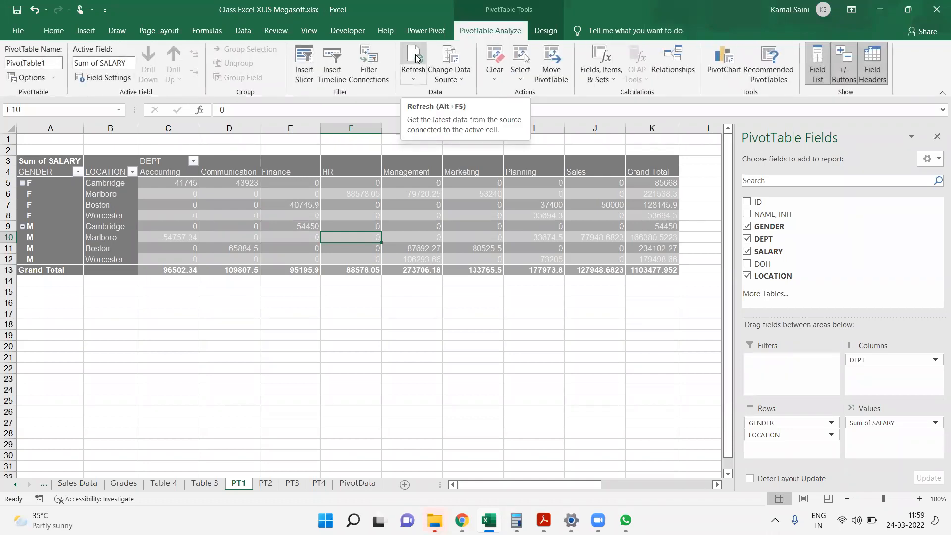
pyautogui.click(495, 73)
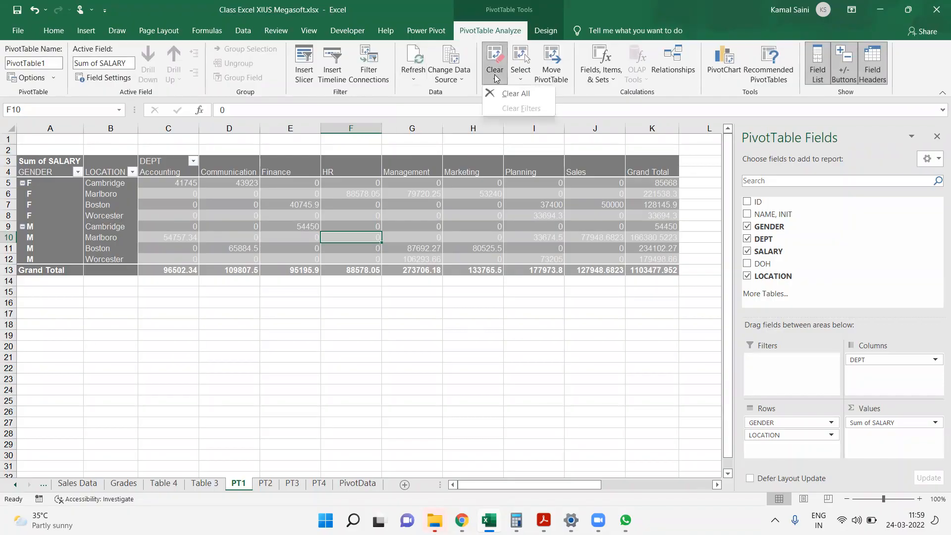
pyautogui.click(525, 65)
pyautogui.click(541, 139)
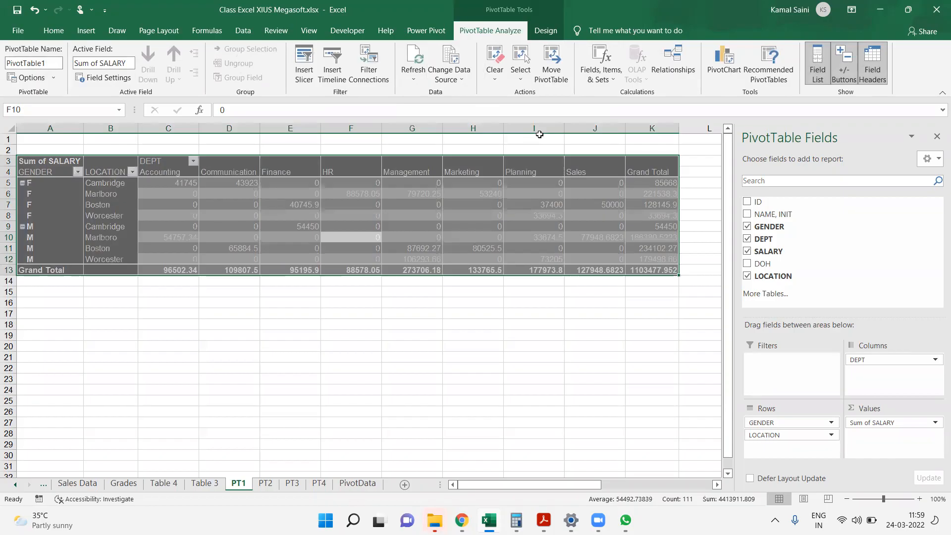
pyautogui.click(552, 74)
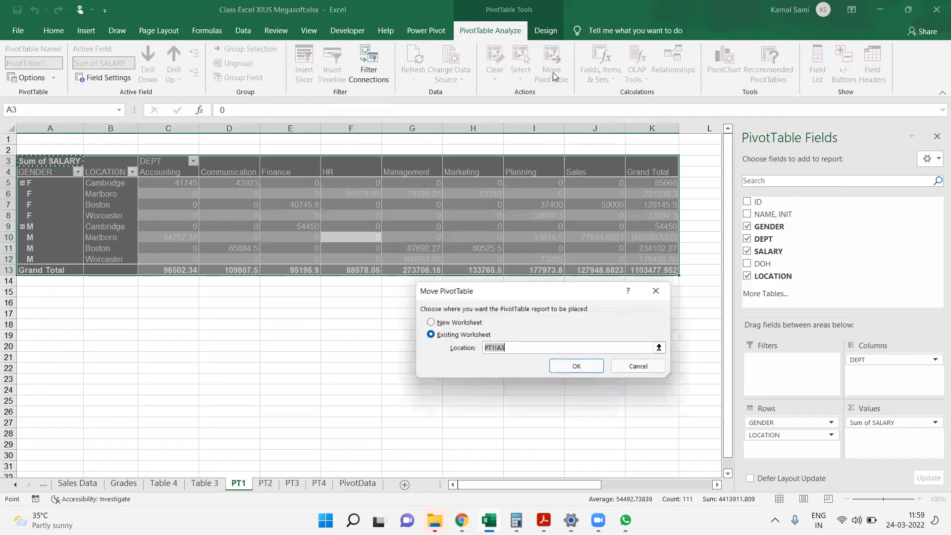
pyautogui.press('Escape')
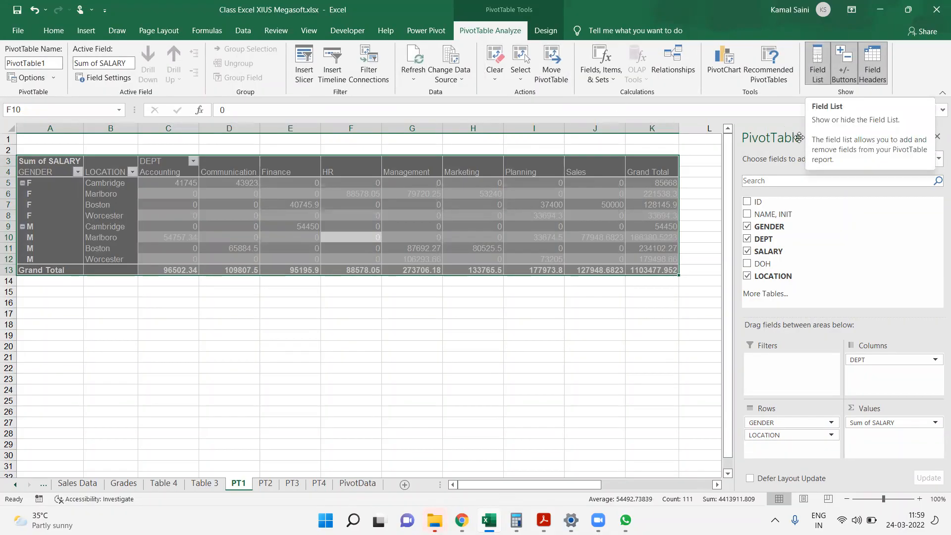
# Hide and redisplay the PivotTable field list, and toggle the expand/collapse buttons of the GENDER rows.
pyautogui.click(817, 69)
pyautogui.click(817, 68)
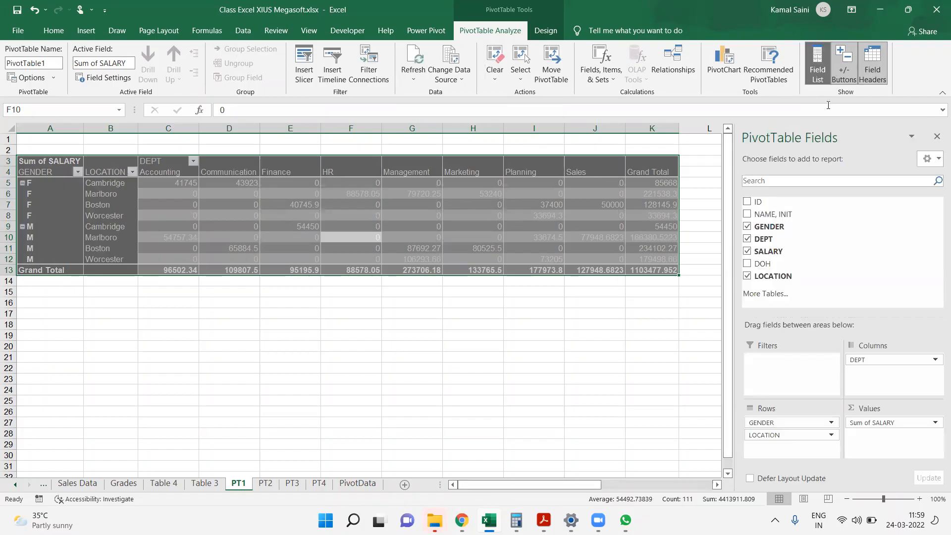
pyautogui.click(39, 184)
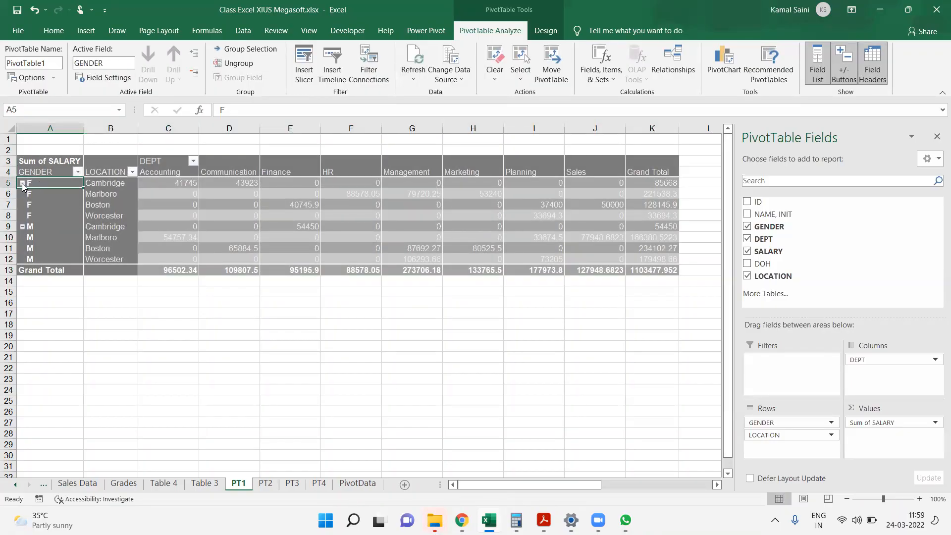
pyautogui.click(39, 226)
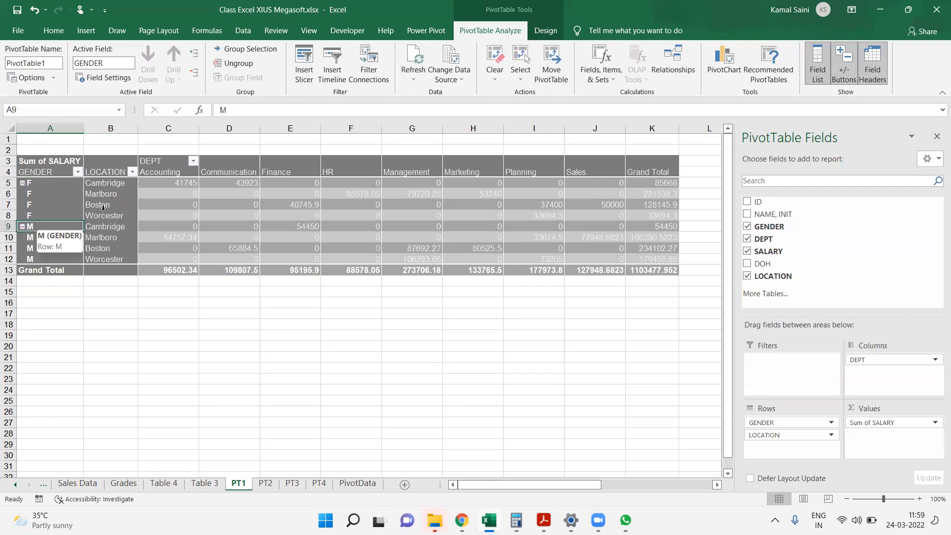
pyautogui.click(844, 61)
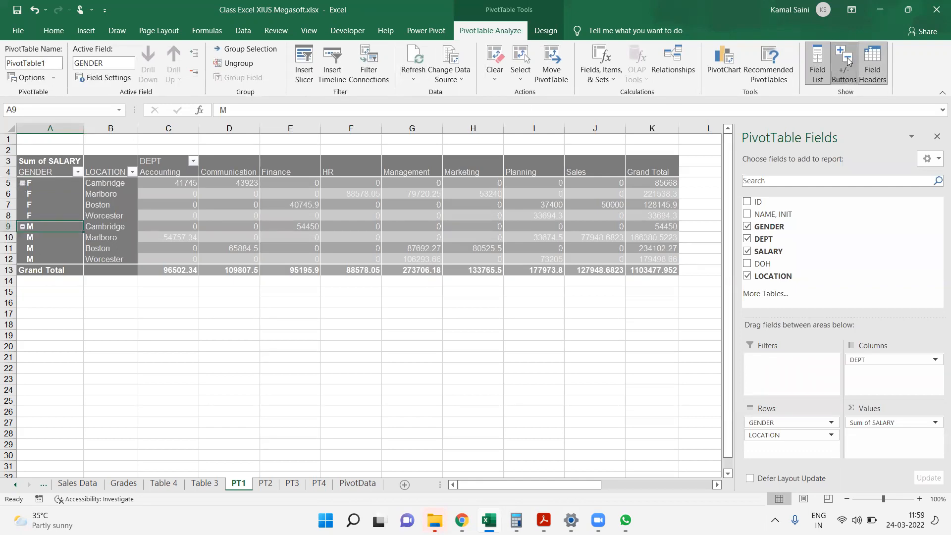
# Repeatedly hide and redisplay the expand/collapse buttons beside the F and M rows of the PT1 PivotTable.
pyautogui.click(847, 61)
pyautogui.click(848, 61)
pyautogui.click(848, 60)
pyautogui.click(848, 61)
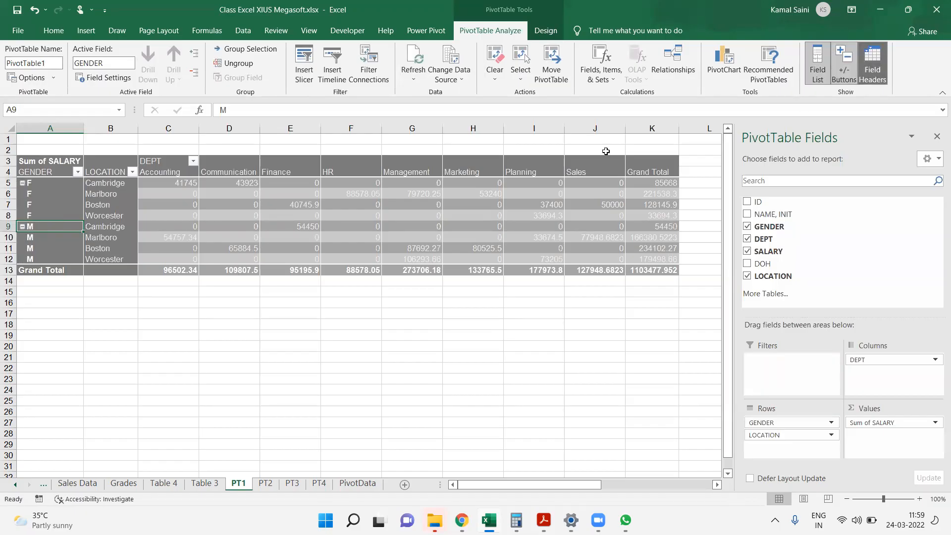
# Hide and redisplay the field headers of the PT1 PivotTable, including GENDER, LOCATION and DEPT.
pyautogui.click(44, 172)
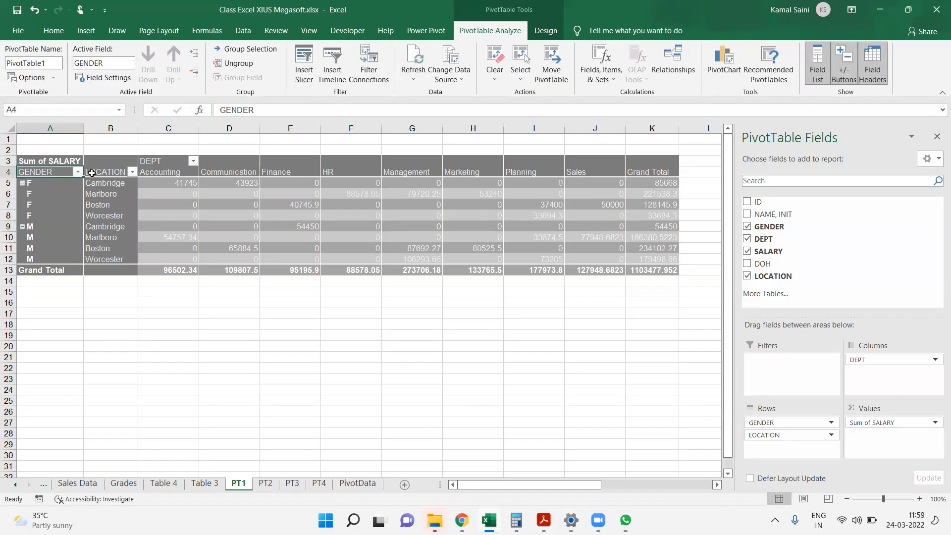
pyautogui.click(879, 62)
pyautogui.click(879, 62)
pyautogui.click(880, 62)
pyautogui.click(880, 62)
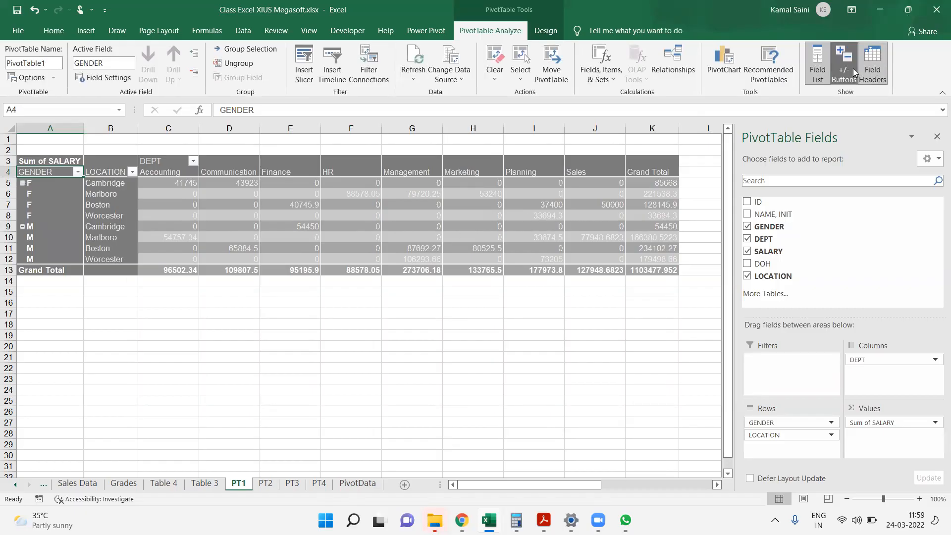
# Search the computer for "db" and open the dashboard workbook Class Excel DB 7 Feb.xlsx.
pyautogui.click(641, 226)
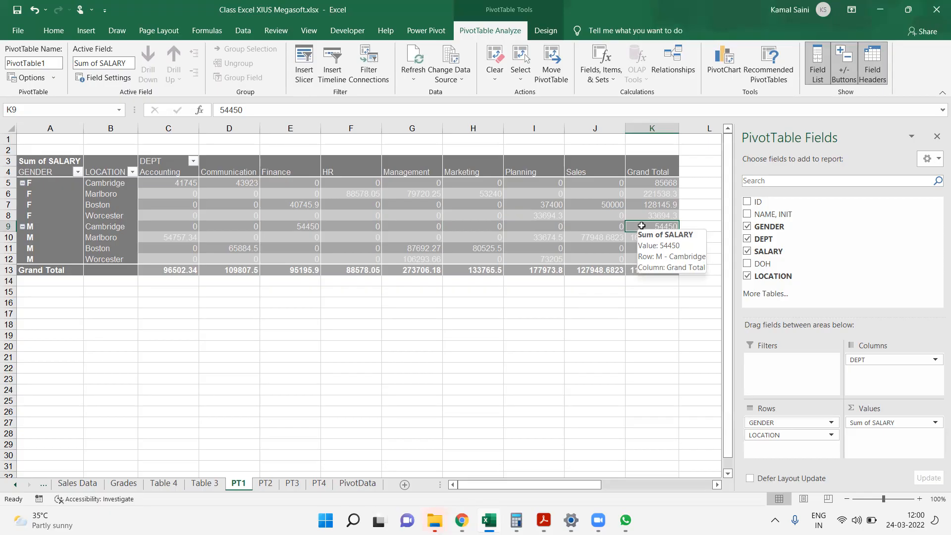
pyautogui.click(295, 183)
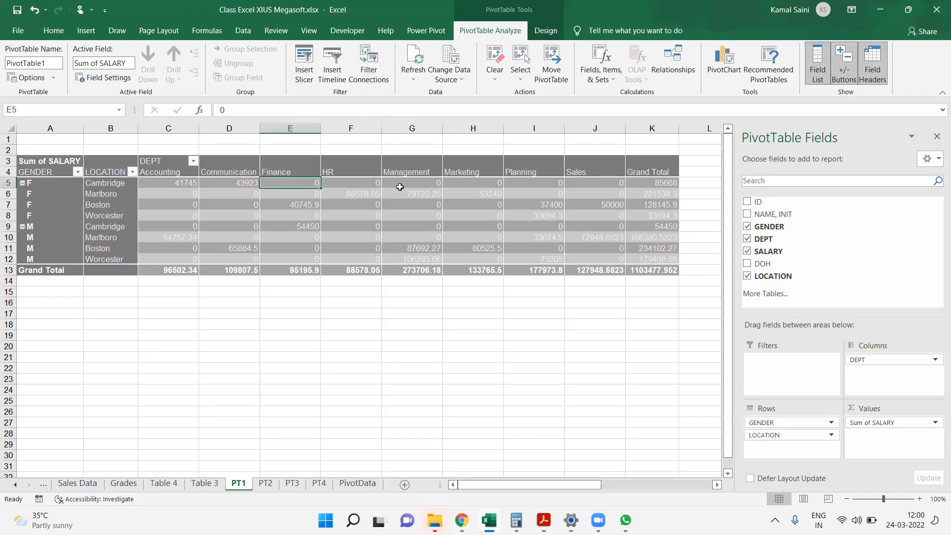
pyautogui.moveTo(399, 187)
pyautogui.hotkey('alt', 'Tab')
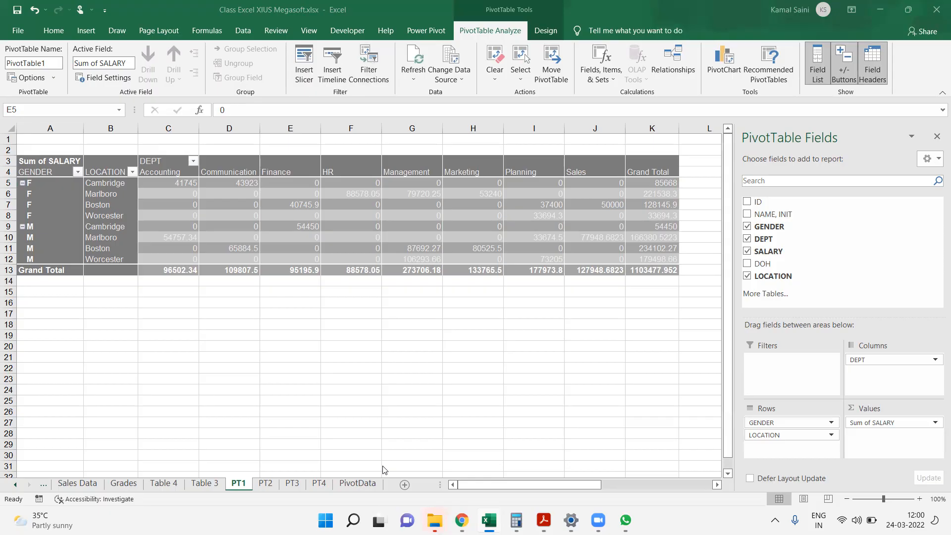
pyautogui.press('super')
pyautogui.write('db')
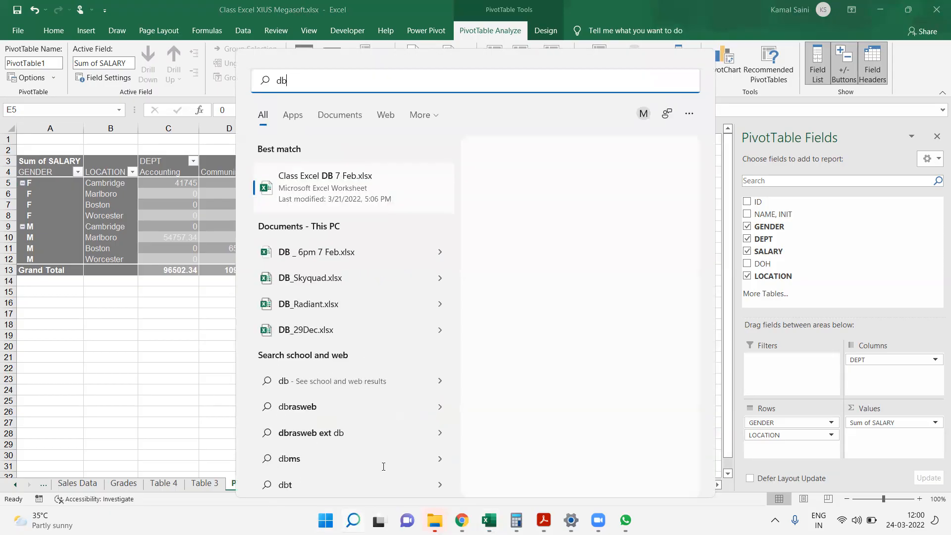
pyautogui.press('Escape')
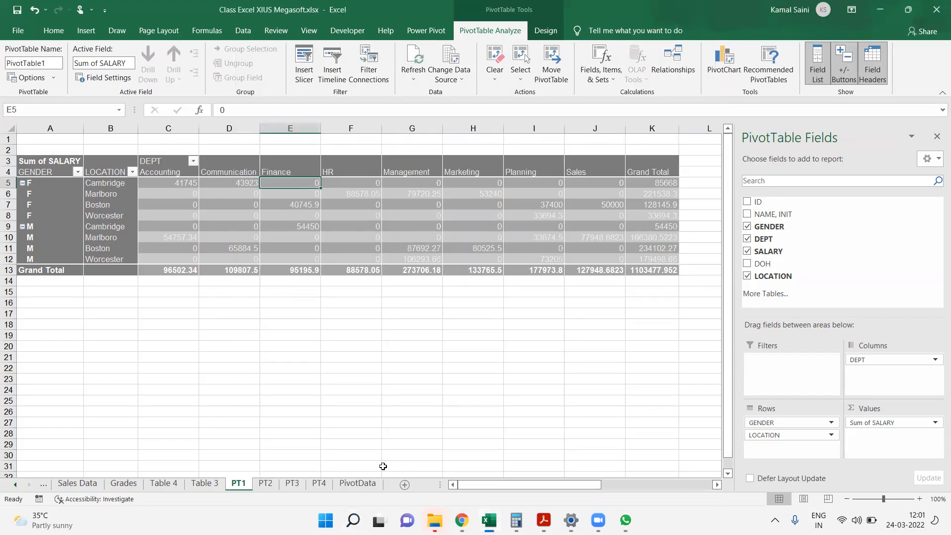
pyautogui.click(383, 466)
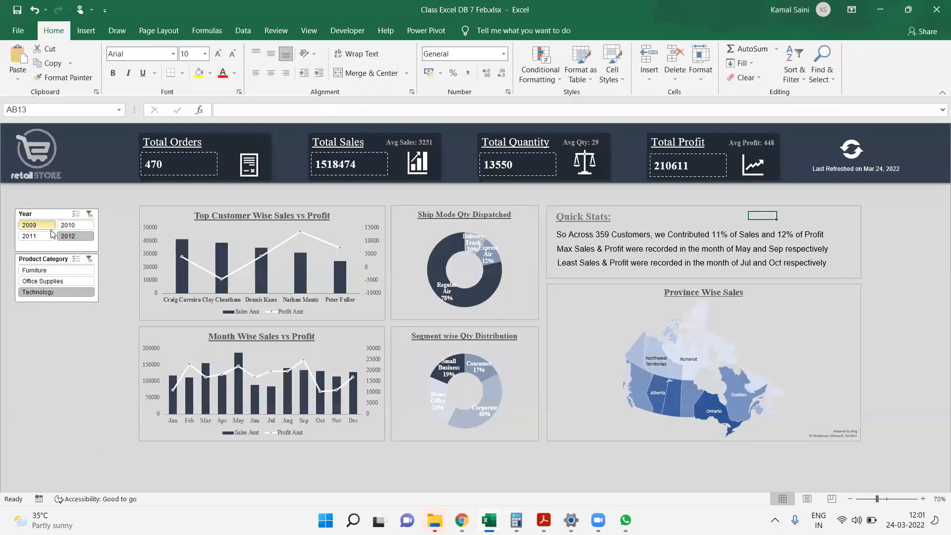
# Explore the dashboard by filtering Year to 2011 and 2012 and Product Category to Office Supplies, Furniture and Technology.
pyautogui.click(50, 236)
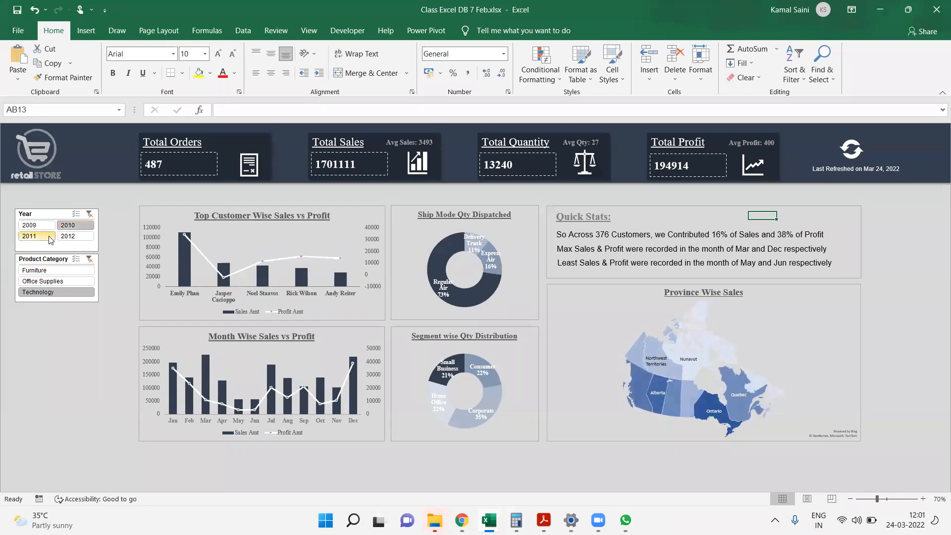
pyautogui.click(51, 240)
pyautogui.click(68, 241)
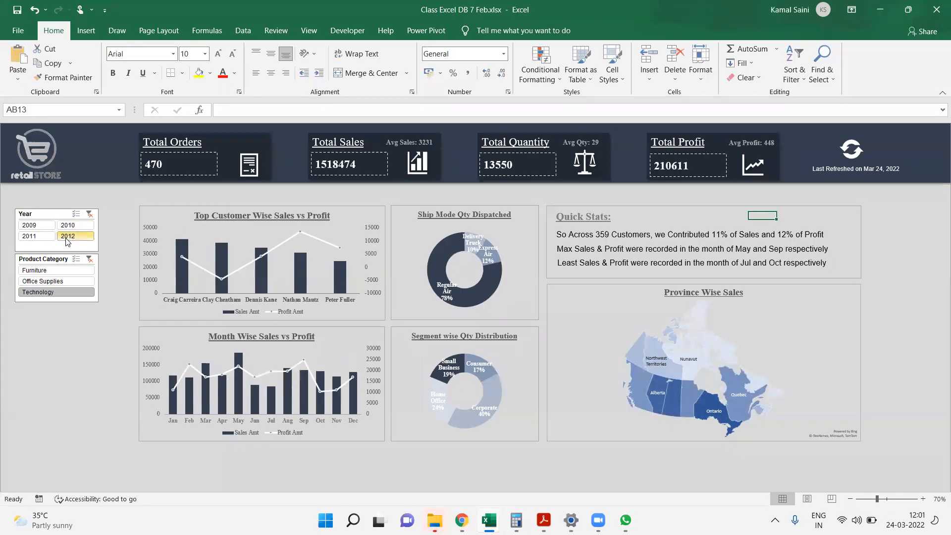
pyautogui.click(70, 280)
pyautogui.click(54, 270)
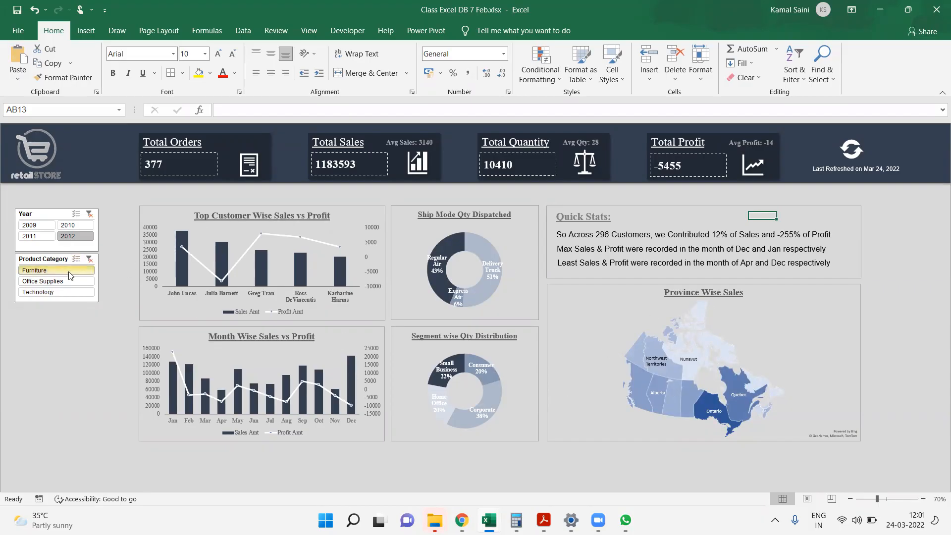
pyautogui.click(77, 292)
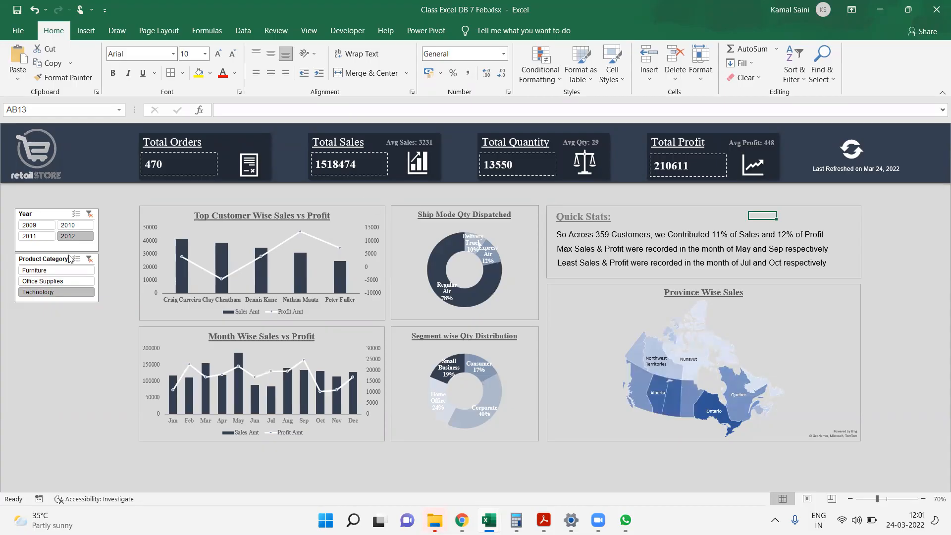
# Compare the dashboard for the years 2009, 2010 and 2012, and leave the Year slicer filtered to 2011.
pyautogui.moveTo(34, 237); pyautogui.dragTo(71, 235)
pyautogui.click(80, 226)
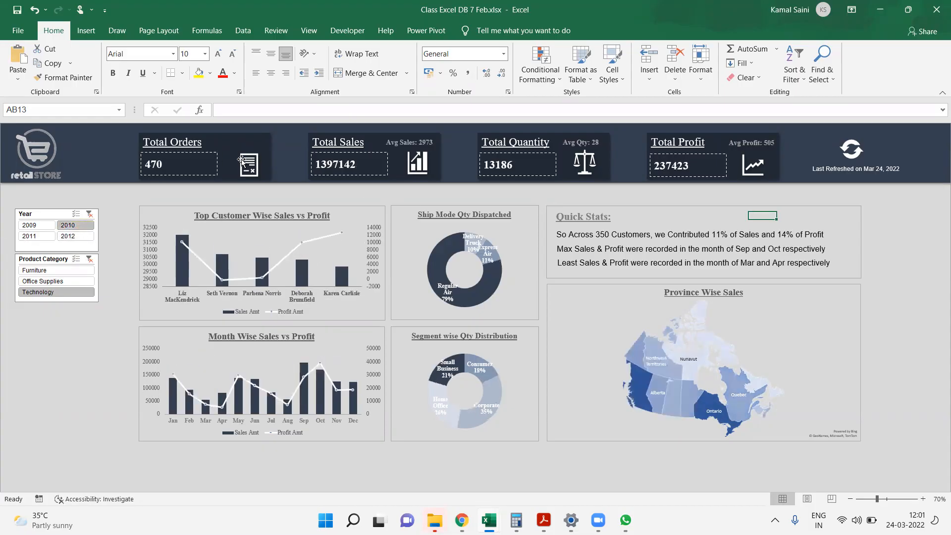
pyautogui.click(38, 222)
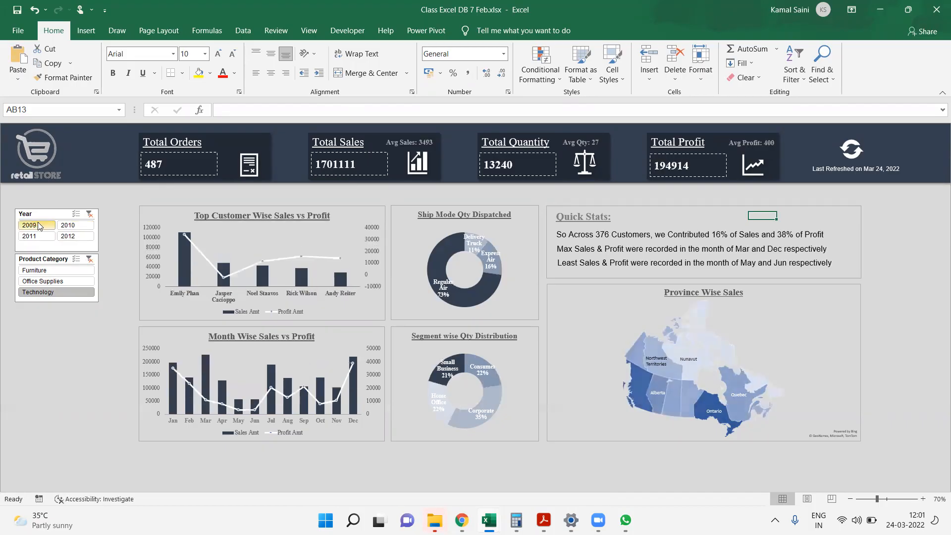
pyautogui.click(77, 236)
pyautogui.click(49, 229)
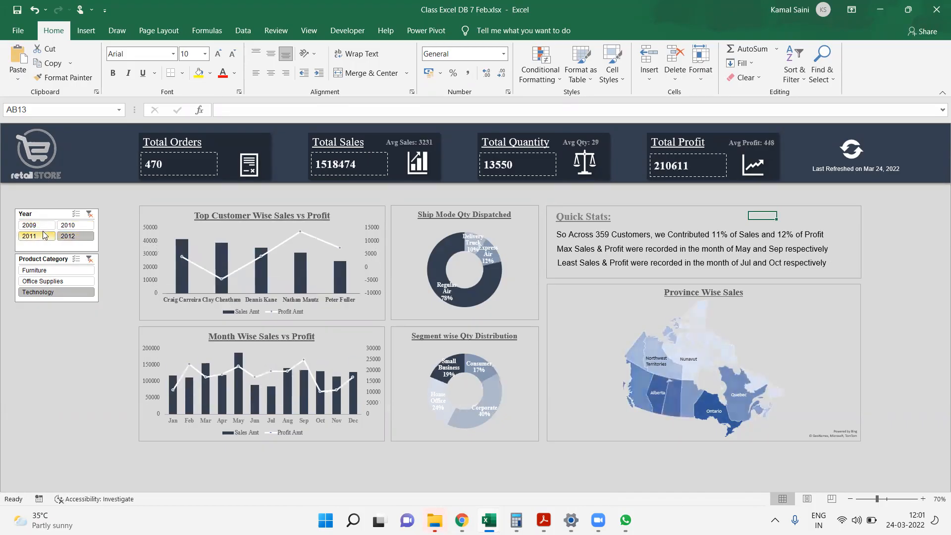
pyautogui.click(45, 235)
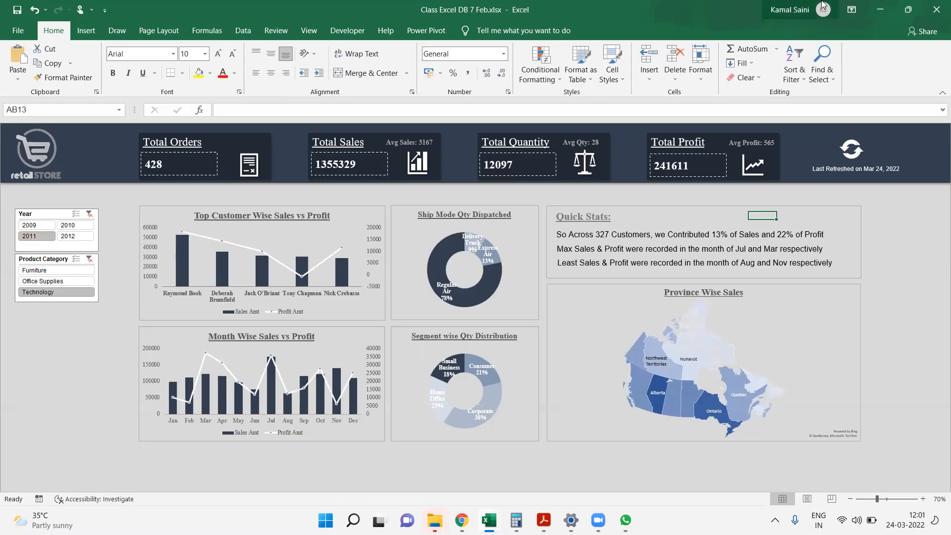
# Close Class Excel DB 7 Feb.xlsx with its changes saved, and return to the PivotTable on sheet PT1.
pyautogui.click(936, 9)
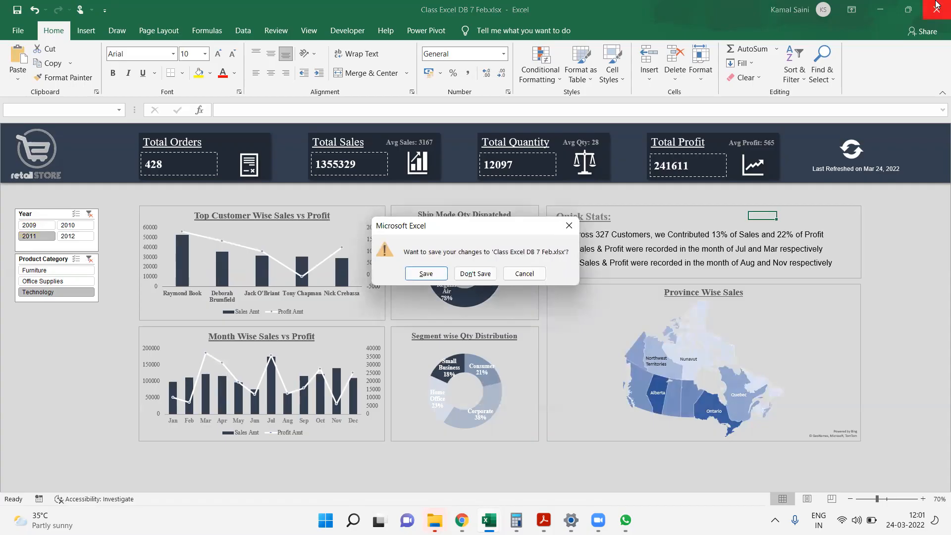
pyautogui.press('Return')
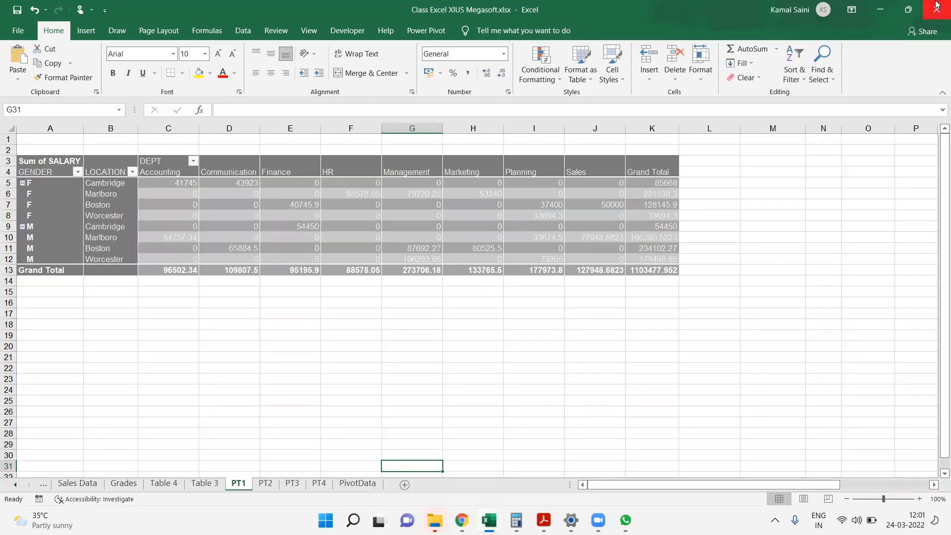
pyautogui.click(534, 235)
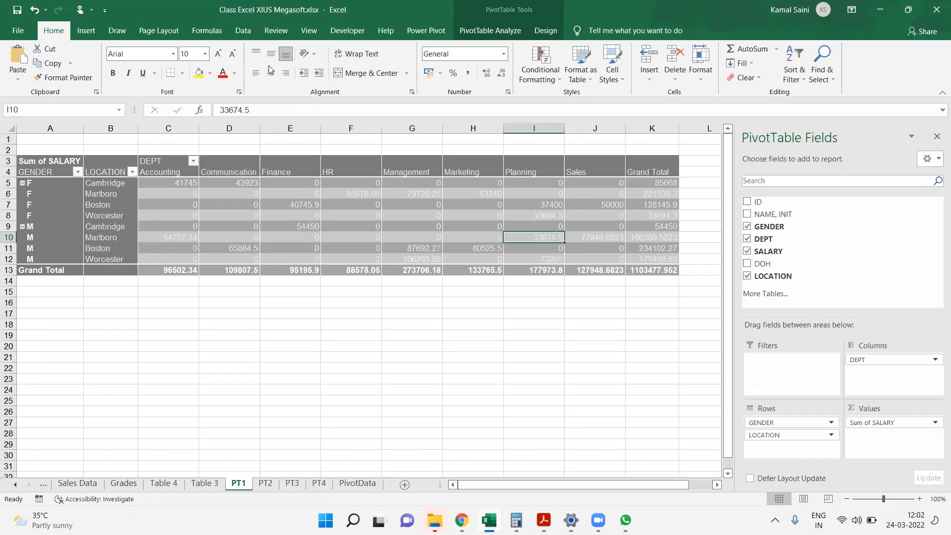
# Create a new blank workbook.
pyautogui.hotkey('ctrl', 'n')
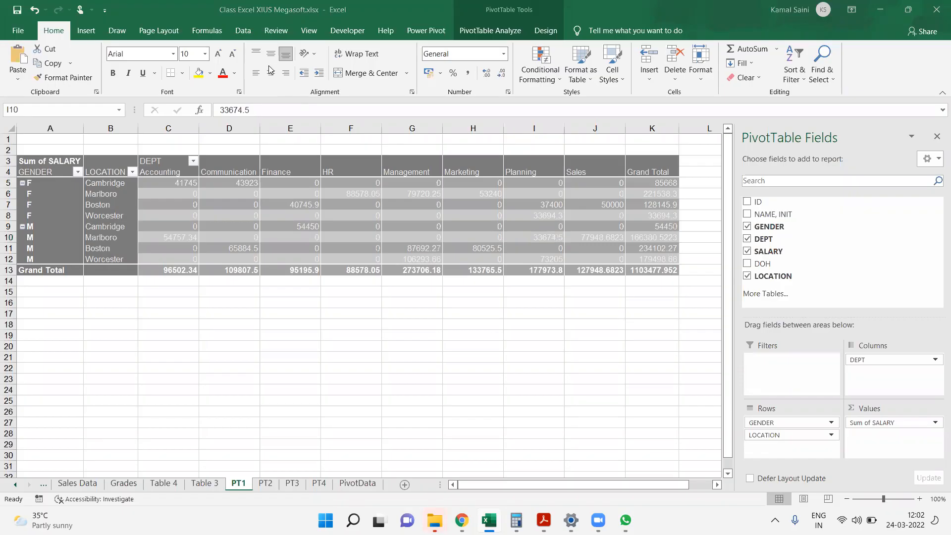